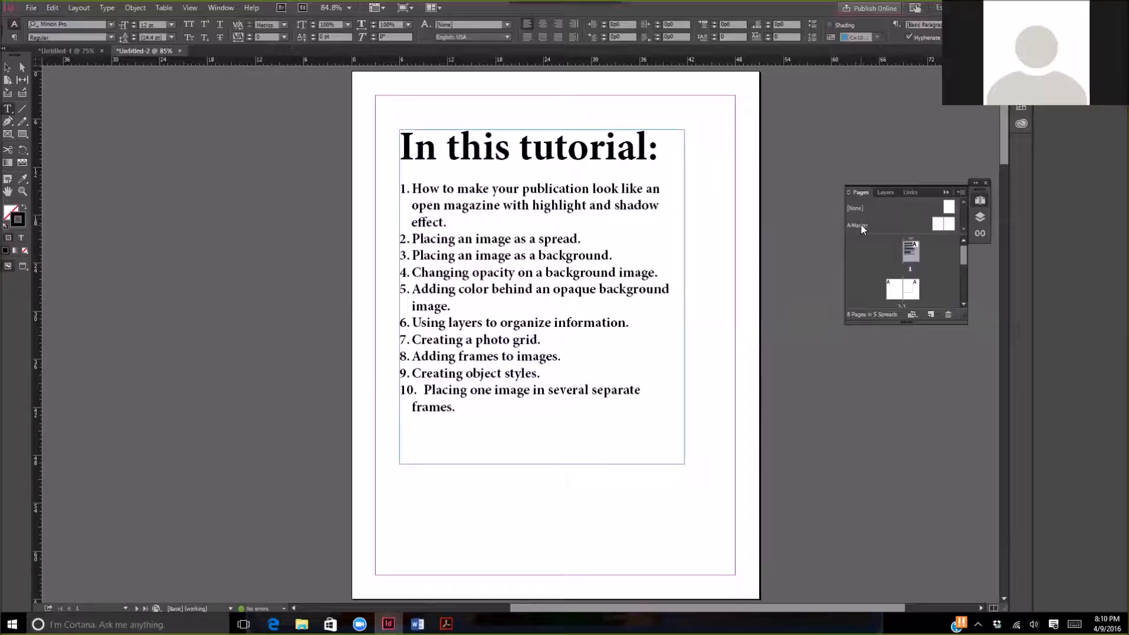
- Open the A-Master spread and rename Layer 1 as Highlight and Shadow Effect
{"action": "double_click", "coordinate": [861, 225]}
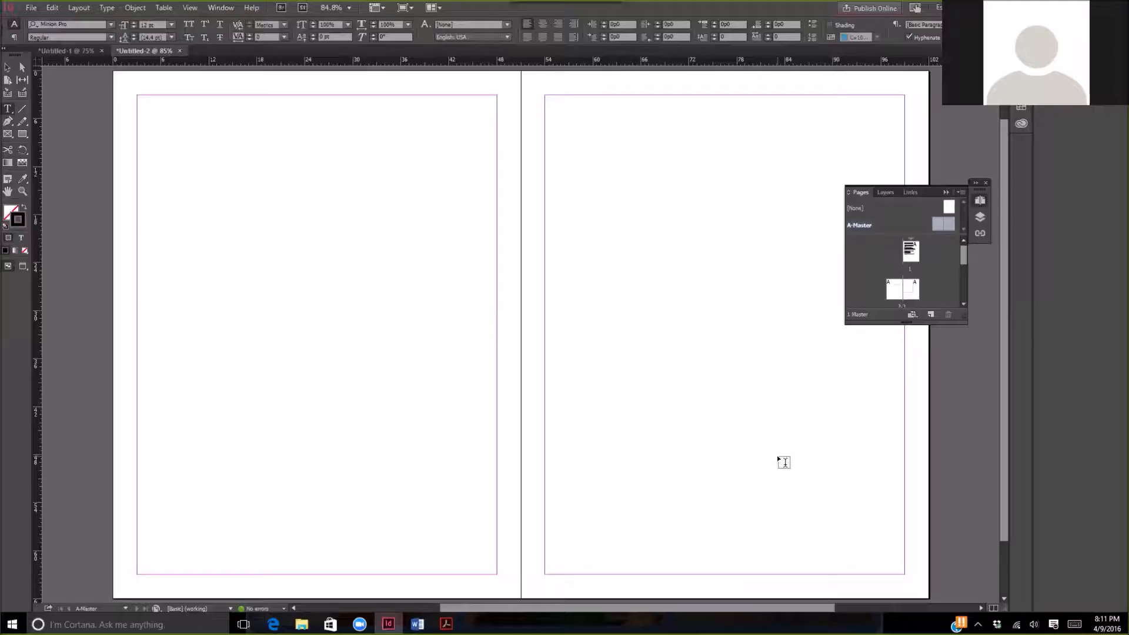
{"action": "left_click", "coordinate": [874, 193]}
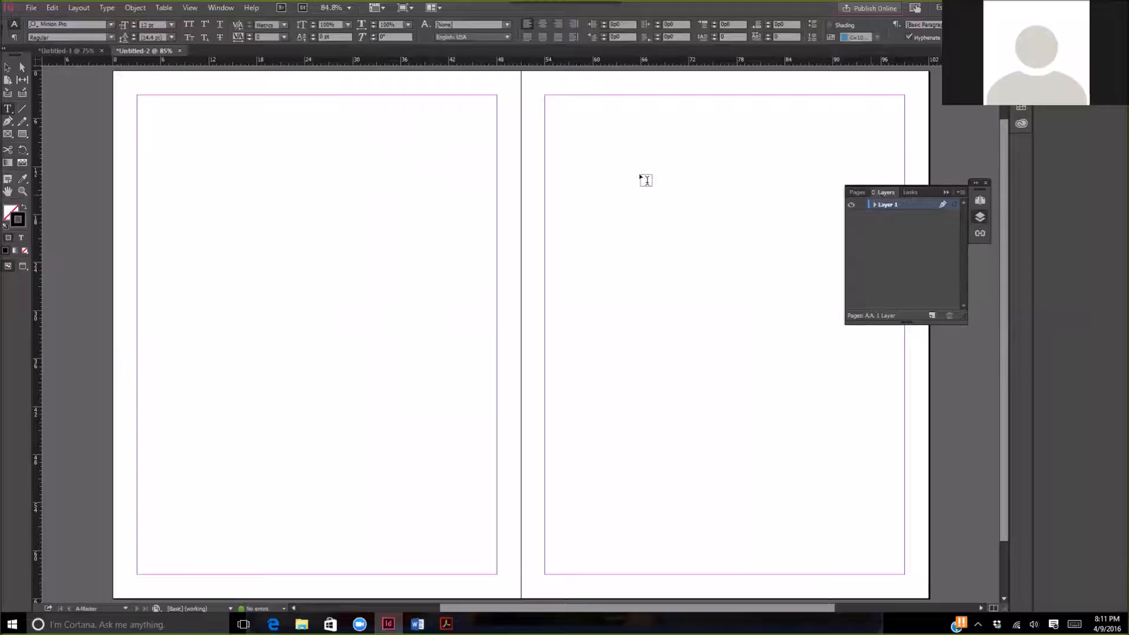
{"action": "left_click", "coordinate": [221, 7]}
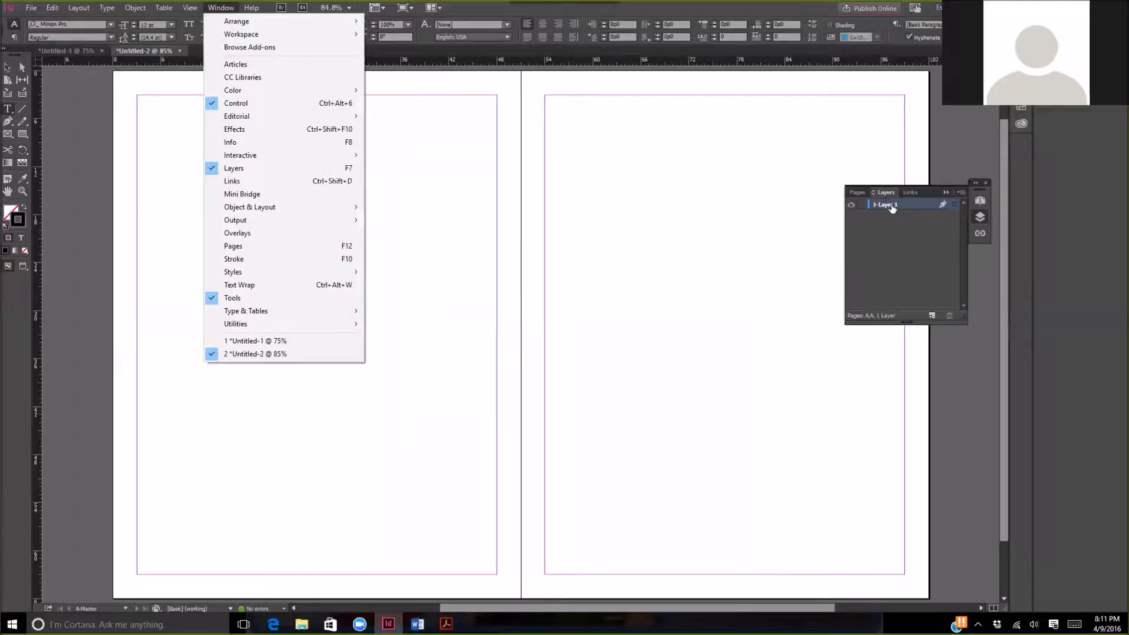
{"action": "double_click", "coordinate": [891, 205]}
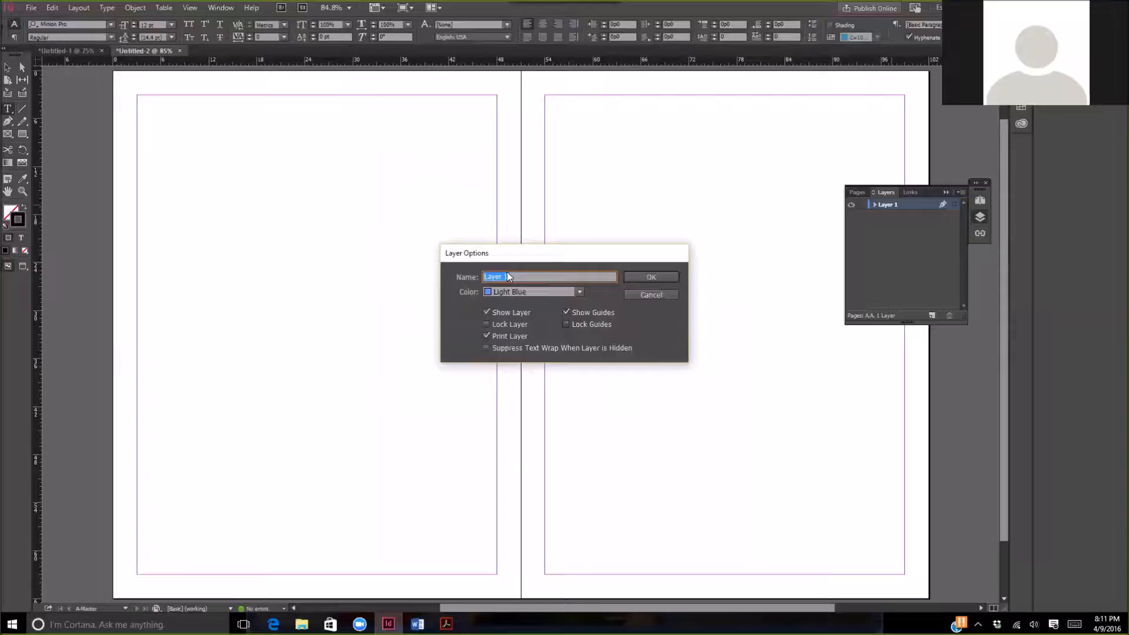
{"action": "type", "text": "Highlight and Shoadow Effect"}
{"action": "left_click", "coordinate": [646, 276]}
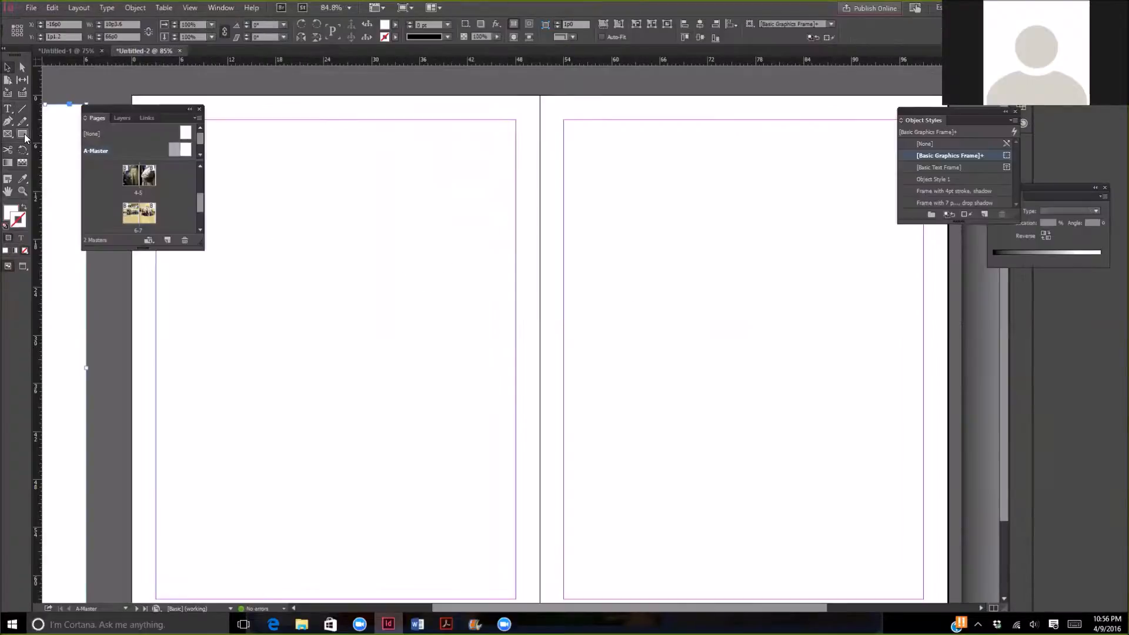
- Draw a rectangle about 9p8 wide and 66p0 tall on the right master page, starting at the spine's top
{"action": "left_click", "coordinate": [24, 135]}
{"action": "left_click_drag", "start_coordinate": [540, 95], "coordinate": [619, 536]}
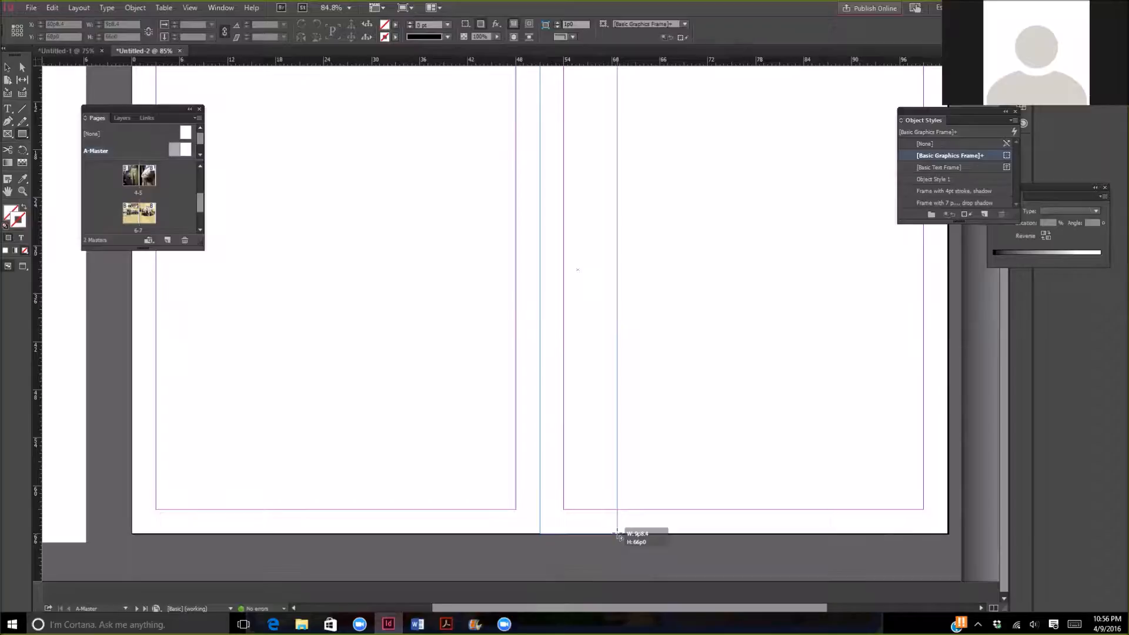
{"action": "left_click_drag", "start_coordinate": [619, 536], "coordinate": [619, 537]}
{"action": "scroll", "coordinate": [785, 320], "scroll_direction": "up", "scroll_amount": 3}
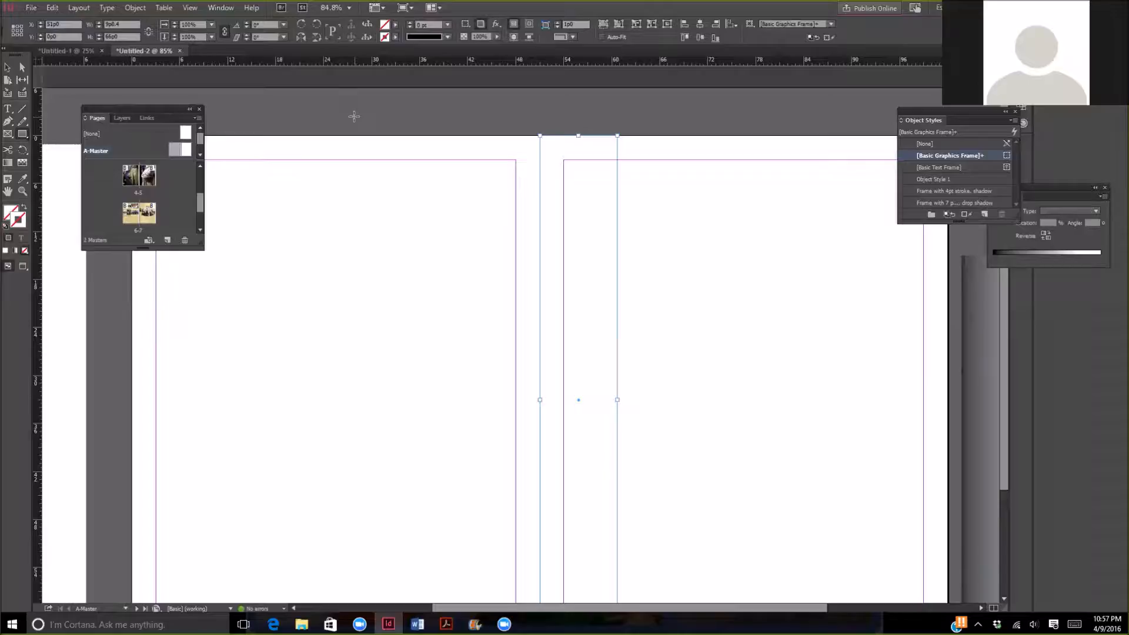
- Apply a linear gradient fill to the rectangle beside the spine
{"action": "double_click", "coordinate": [386, 26]}
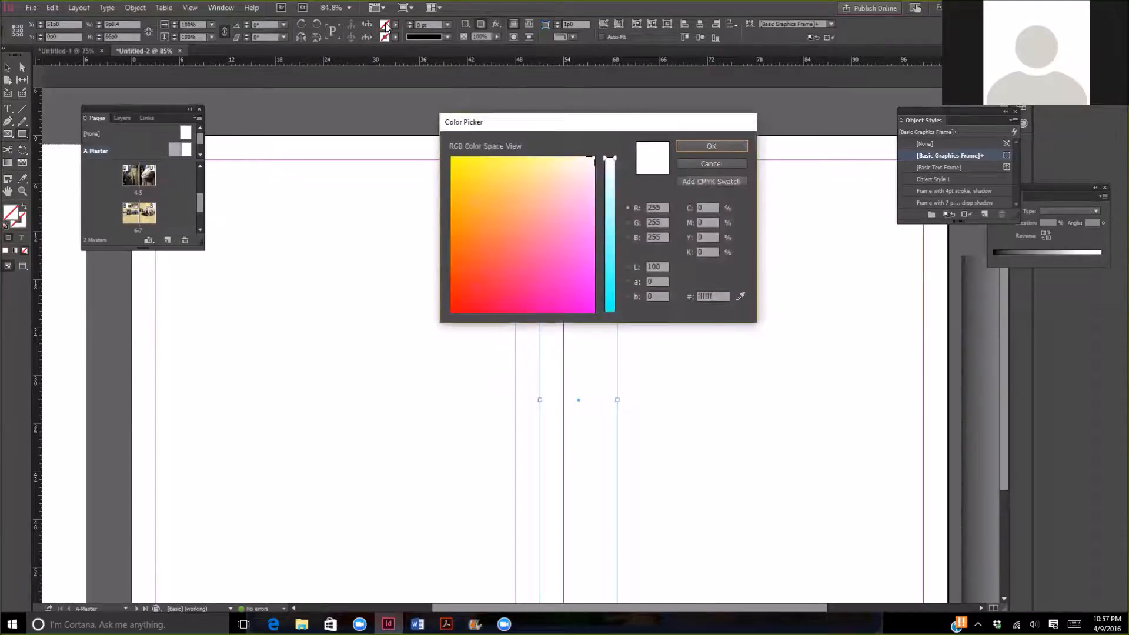
{"action": "left_click", "coordinate": [693, 165]}
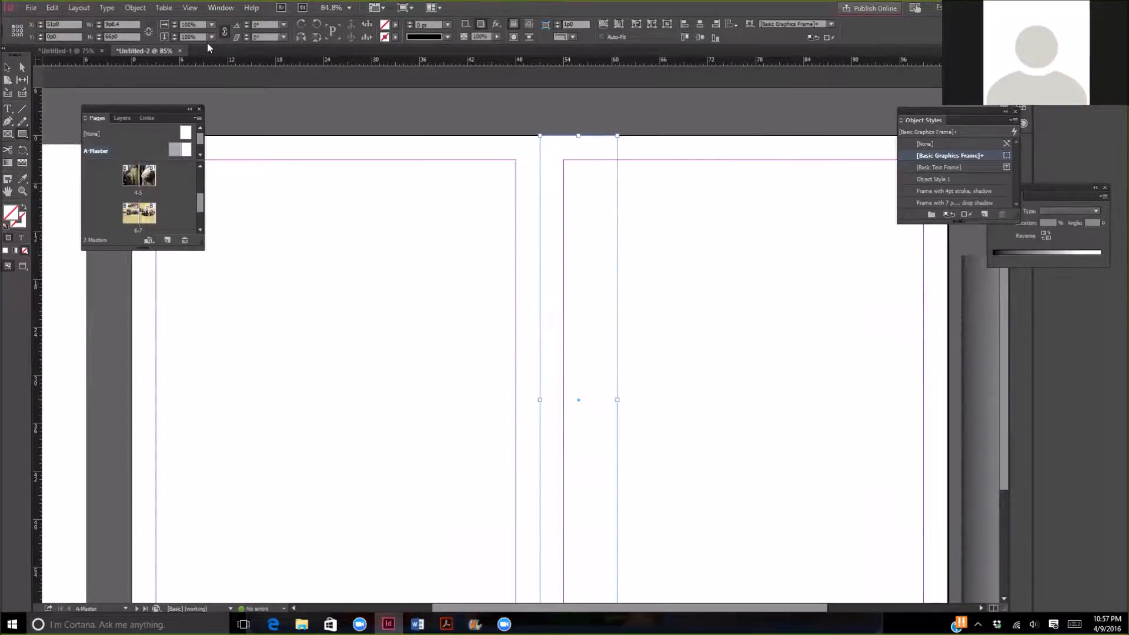
{"action": "left_click", "coordinate": [222, 7]}
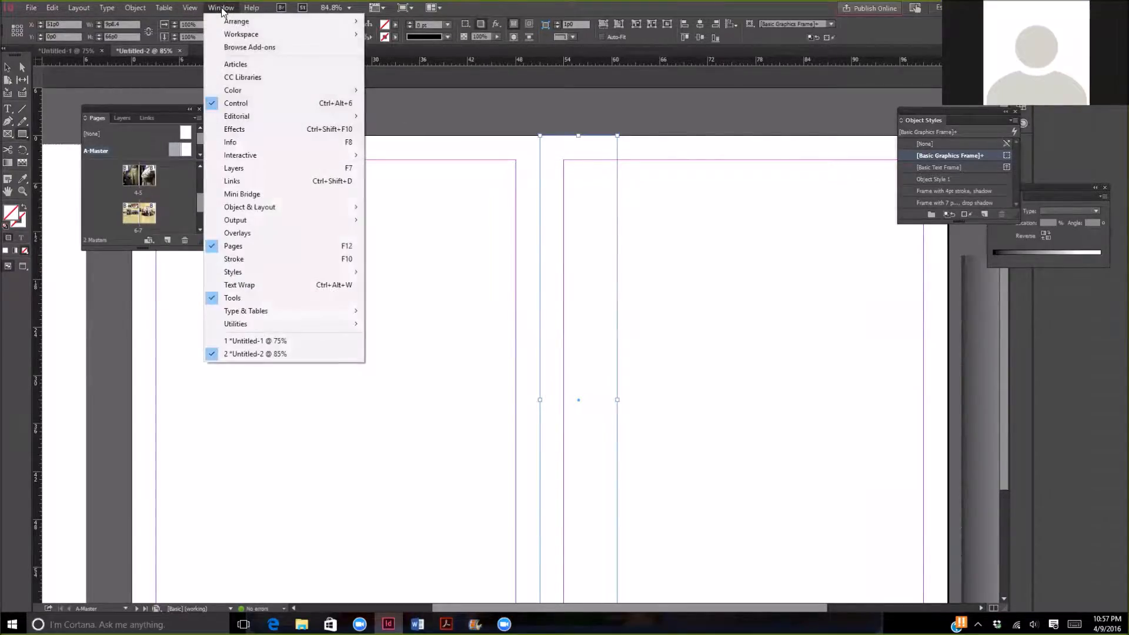
{"action": "mouse_move", "coordinate": [247, 91]}
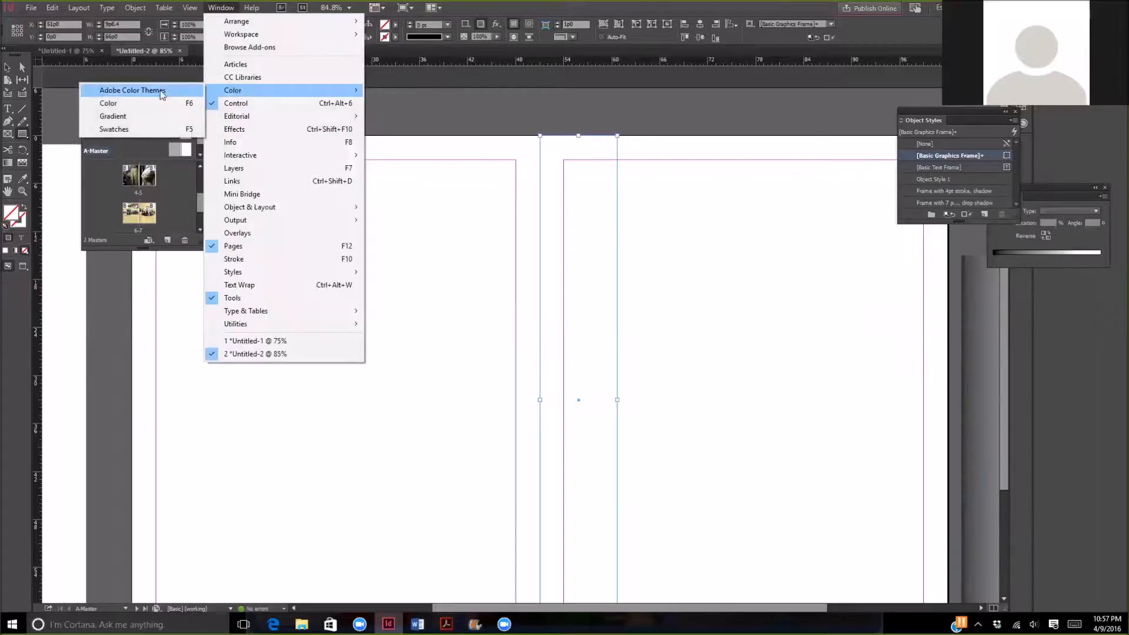
{"action": "left_click", "coordinate": [144, 116]}
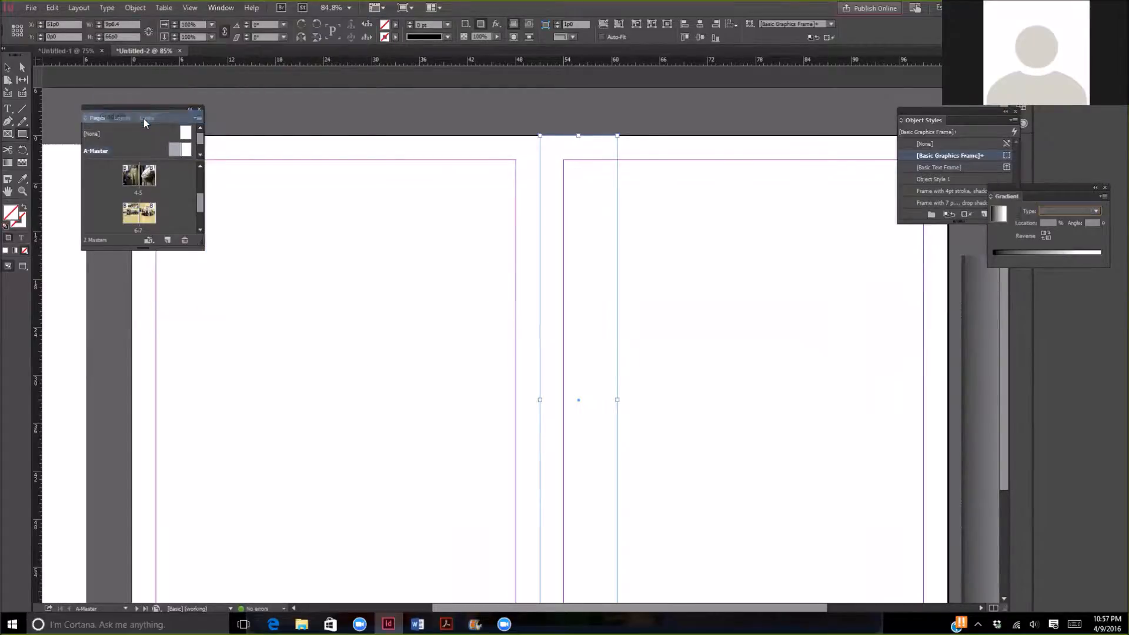
{"action": "left_click_drag", "start_coordinate": [1066, 188], "coordinate": [929, 169]}
{"action": "left_click_drag", "start_coordinate": [718, 146], "coordinate": [397, 104]}
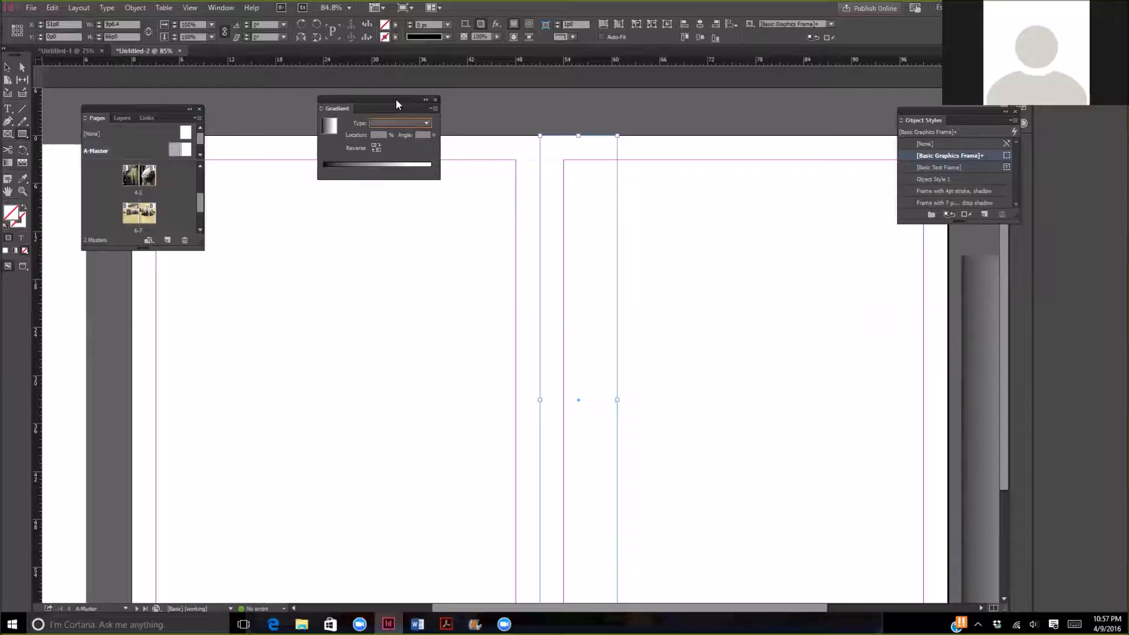
{"action": "left_click", "coordinate": [426, 124]}
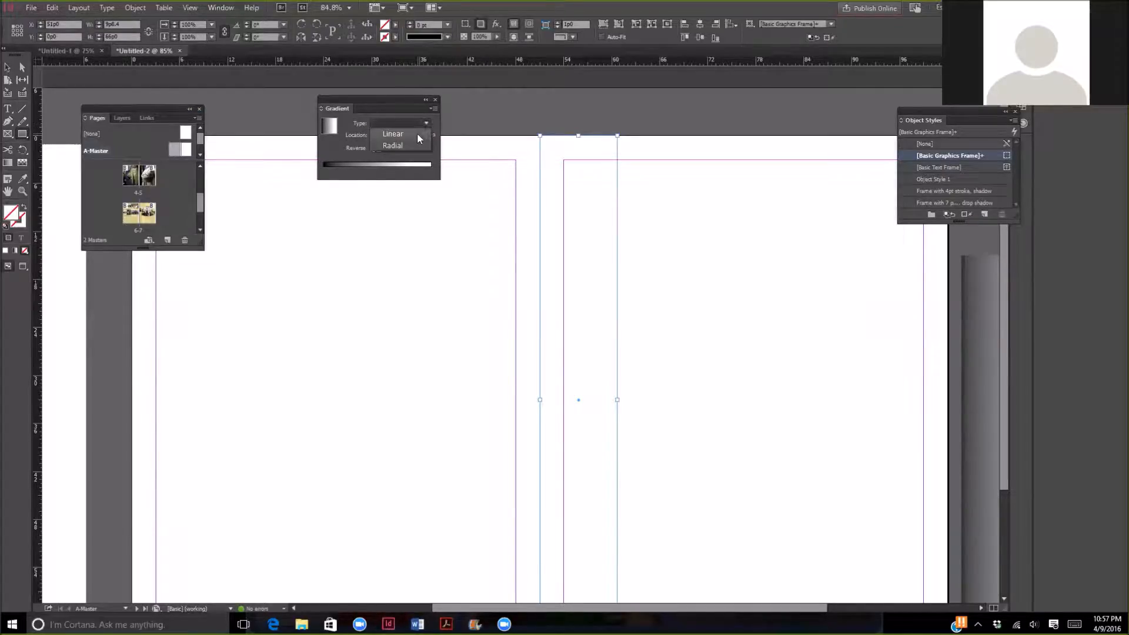
{"action": "left_click", "coordinate": [418, 133]}
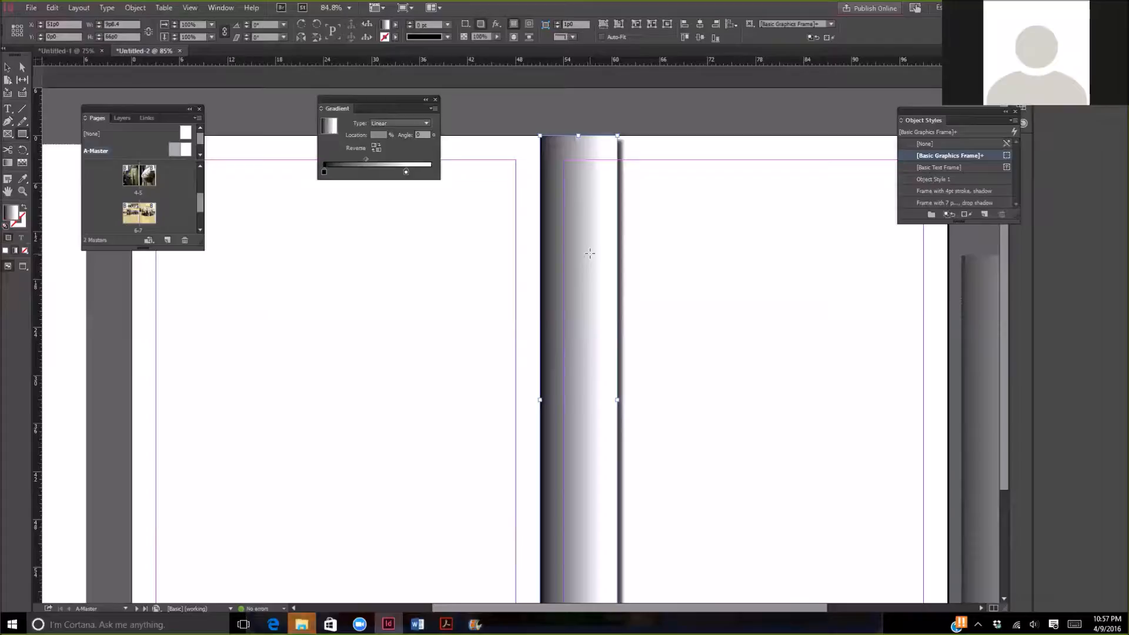
- Remove the drop shadow effect from the gradient rectangle
{"action": "left_click", "coordinate": [9, 67]}
{"action": "left_click", "coordinate": [498, 29]}
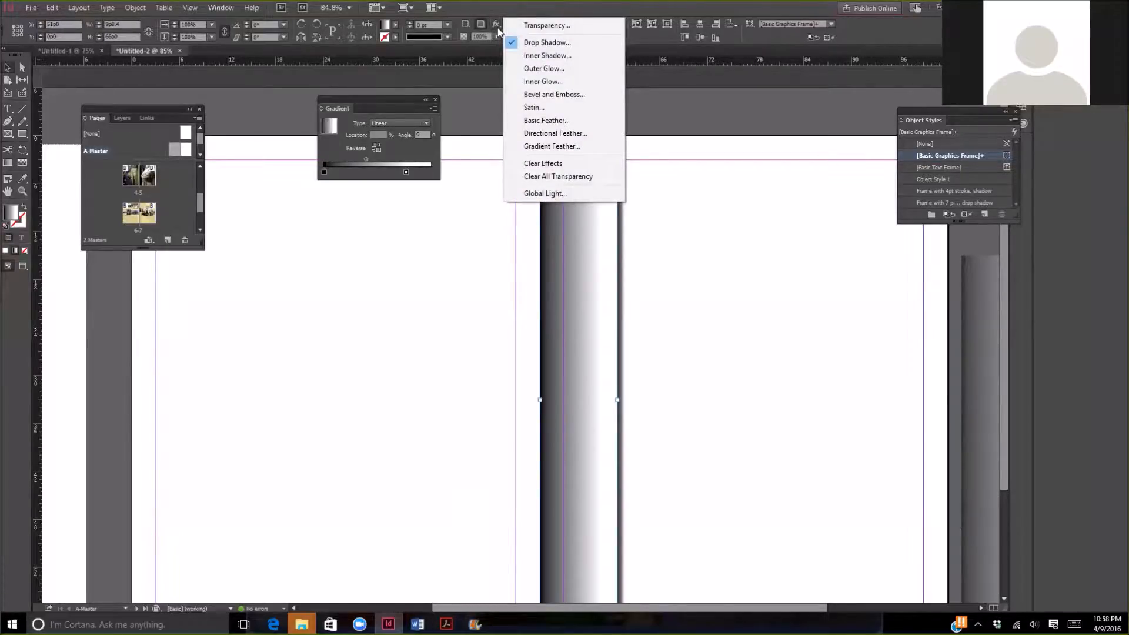
{"action": "left_click", "coordinate": [541, 42]}
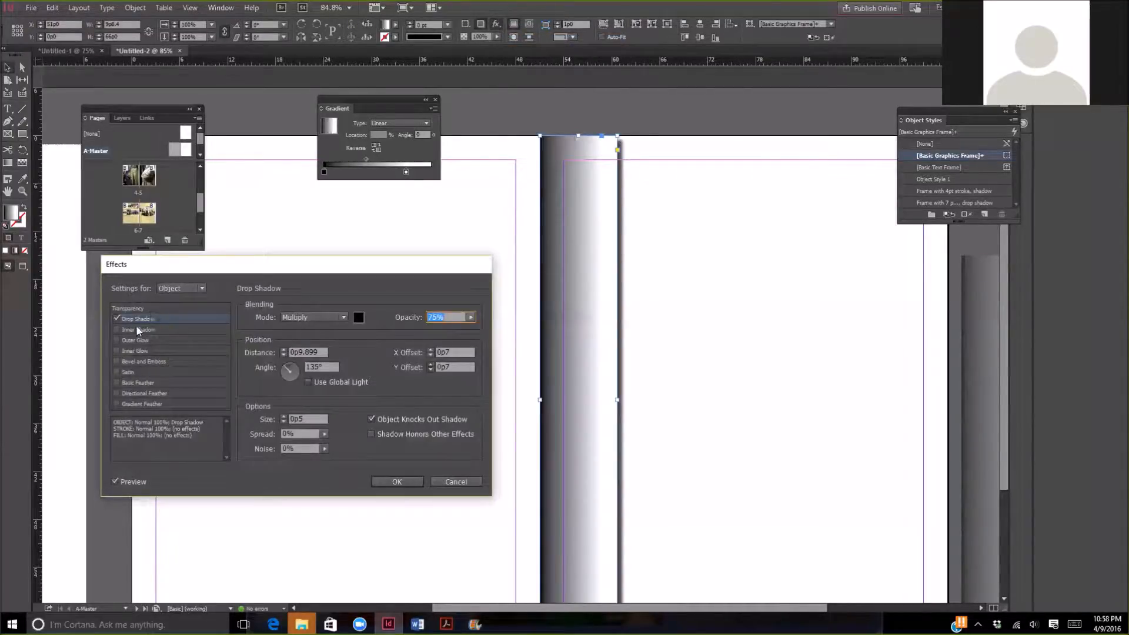
{"action": "left_click", "coordinate": [118, 323]}
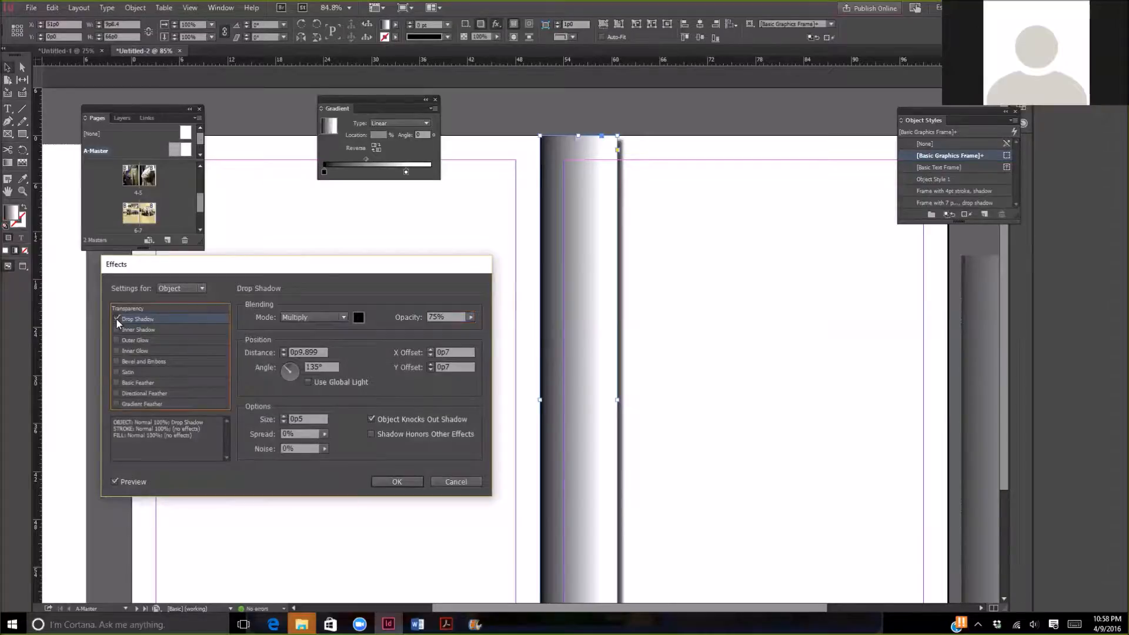
{"action": "left_click", "coordinate": [117, 319]}
{"action": "left_click", "coordinate": [396, 481]}
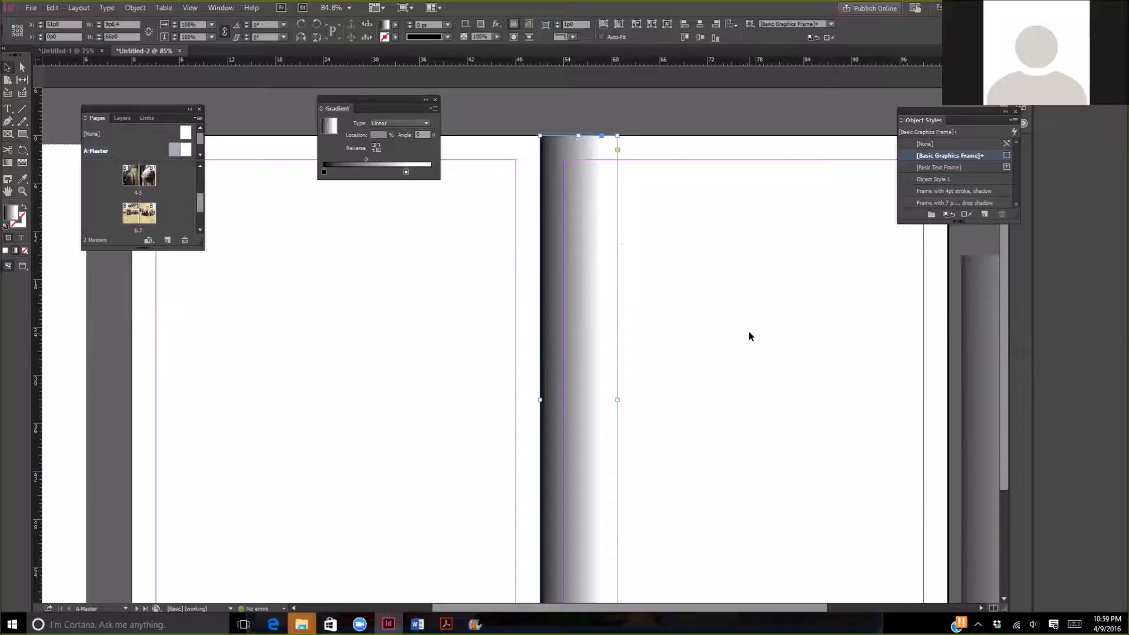
- Set the gradient rectangle's transparency to 50% opacity in Normal blending mode
{"action": "scroll", "coordinate": [749, 332], "scroll_direction": "down", "scroll_amount": 2}
{"action": "scroll", "coordinate": [749, 334], "scroll_direction": "up", "scroll_amount": 3}
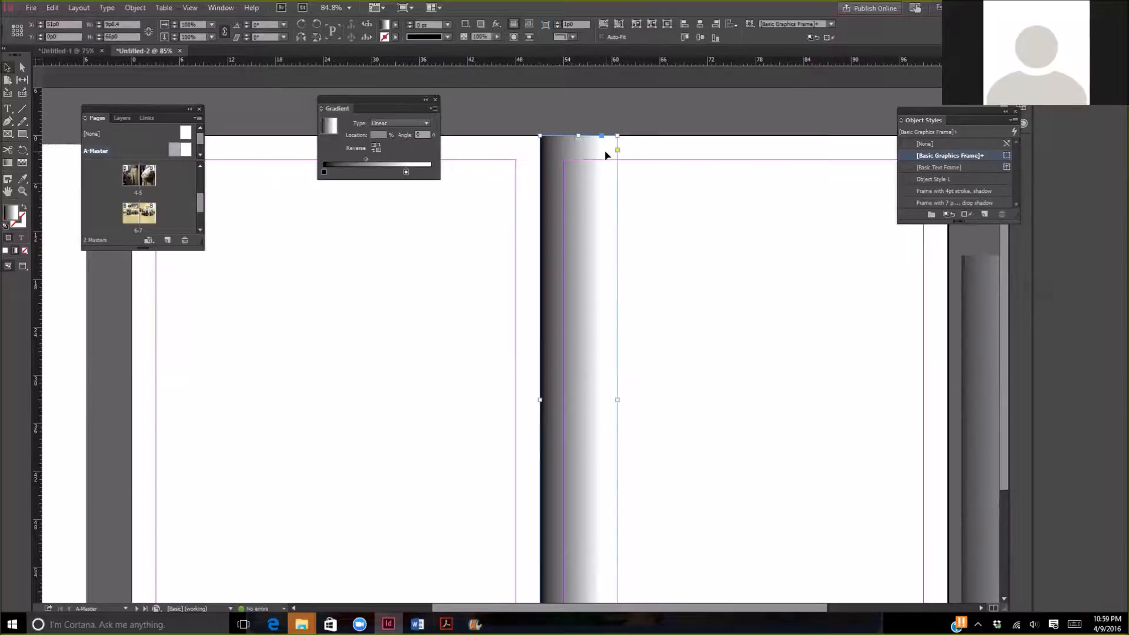
{"action": "left_click", "coordinate": [495, 28]}
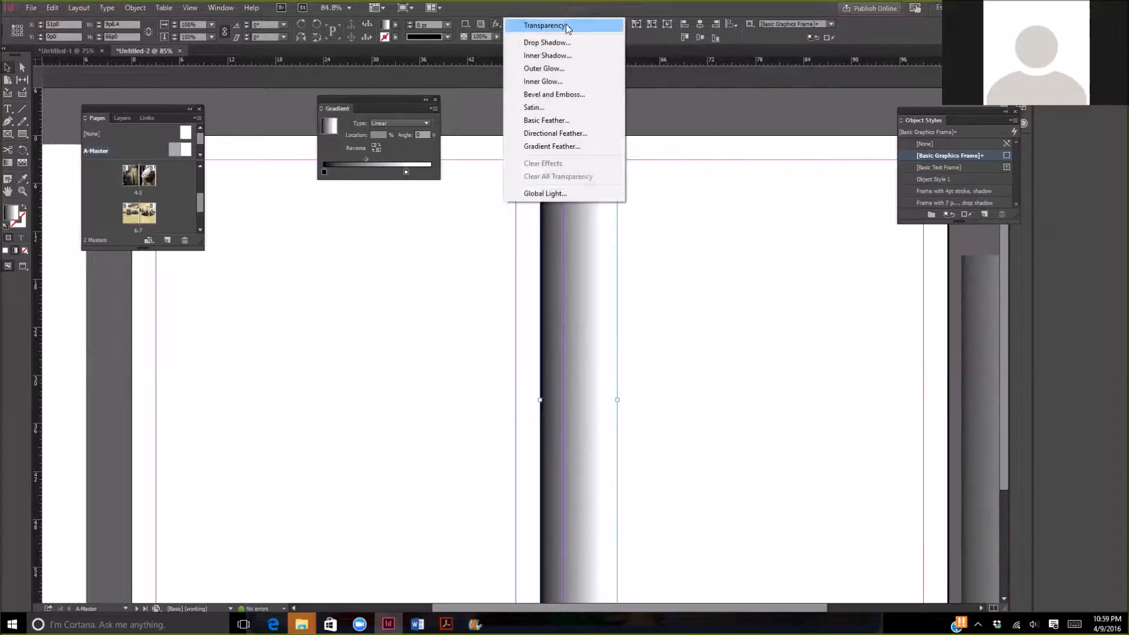
{"action": "left_click", "coordinate": [584, 27]}
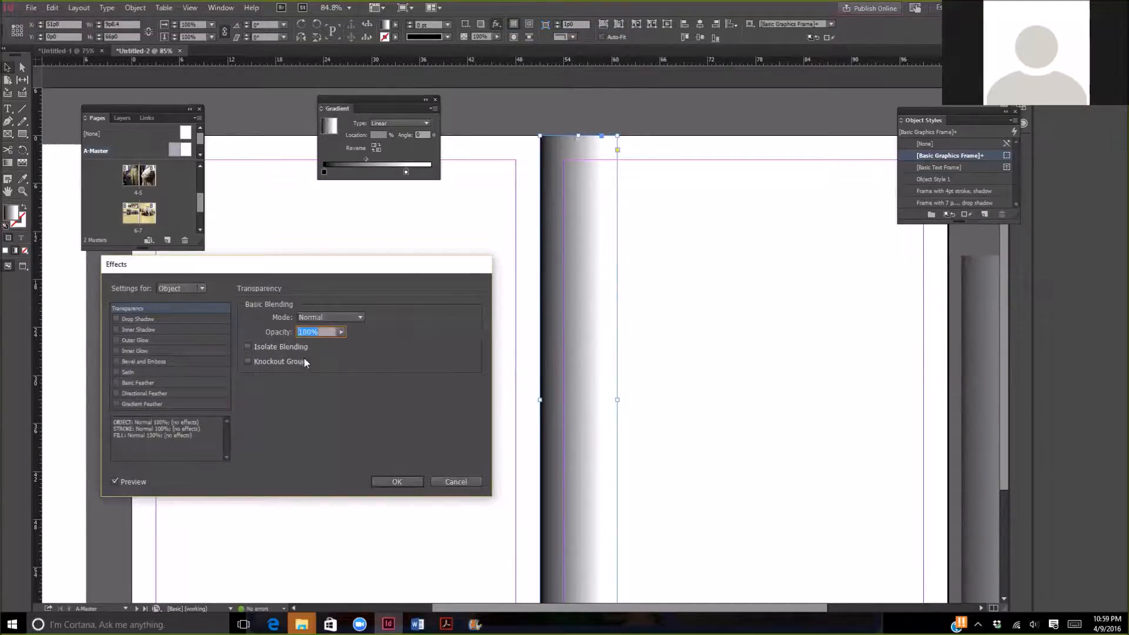
{"action": "left_click", "coordinate": [340, 332]}
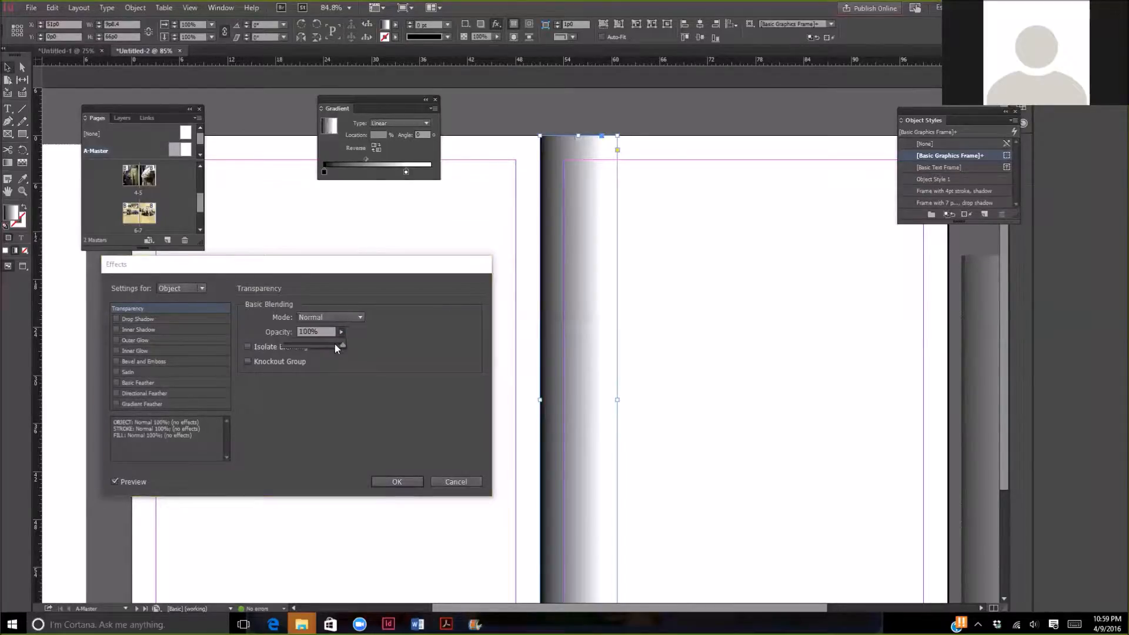
{"action": "left_click_drag", "start_coordinate": [344, 345], "coordinate": [313, 345]}
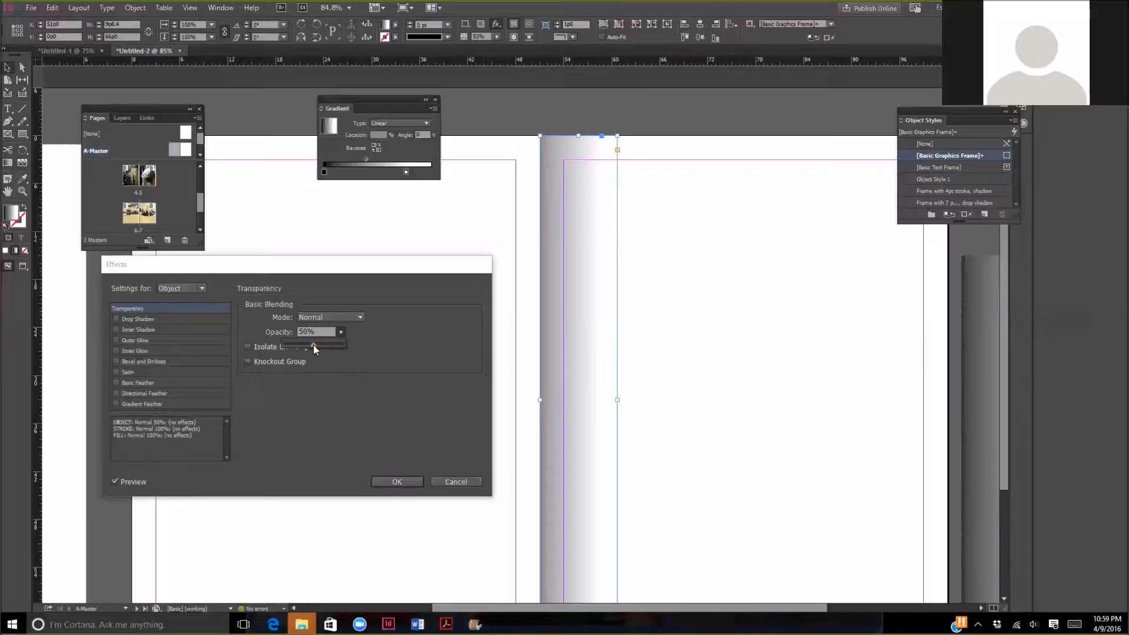
{"action": "left_click", "coordinate": [394, 483]}
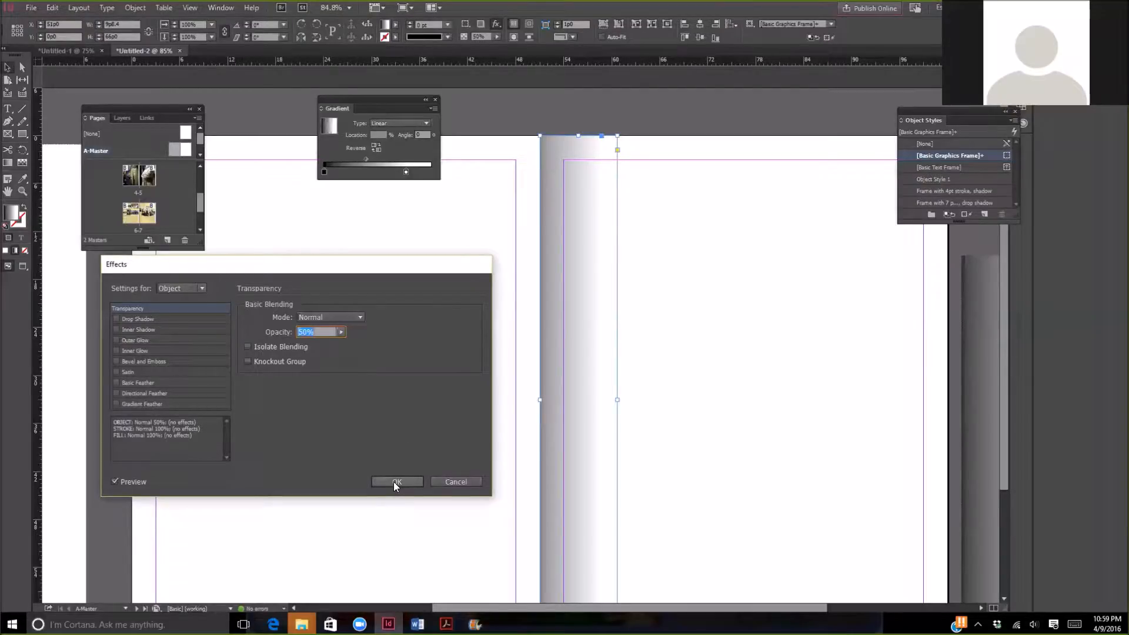
{"action": "left_click", "coordinate": [395, 482]}
- Draw a rectangle about 10p6 wide and 66p0 tall on the left master page against the spine and fill it with white
{"action": "scroll", "coordinate": [842, 446], "scroll_direction": "down", "scroll_amount": 3}
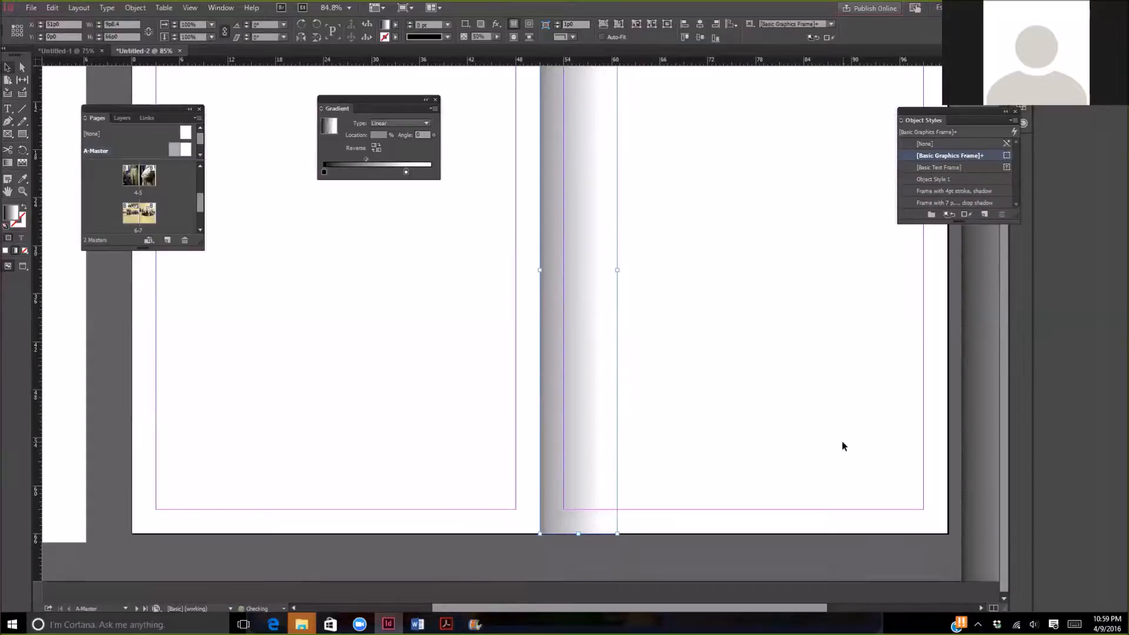
{"action": "scroll", "coordinate": [842, 442], "scroll_direction": "up", "scroll_amount": 1}
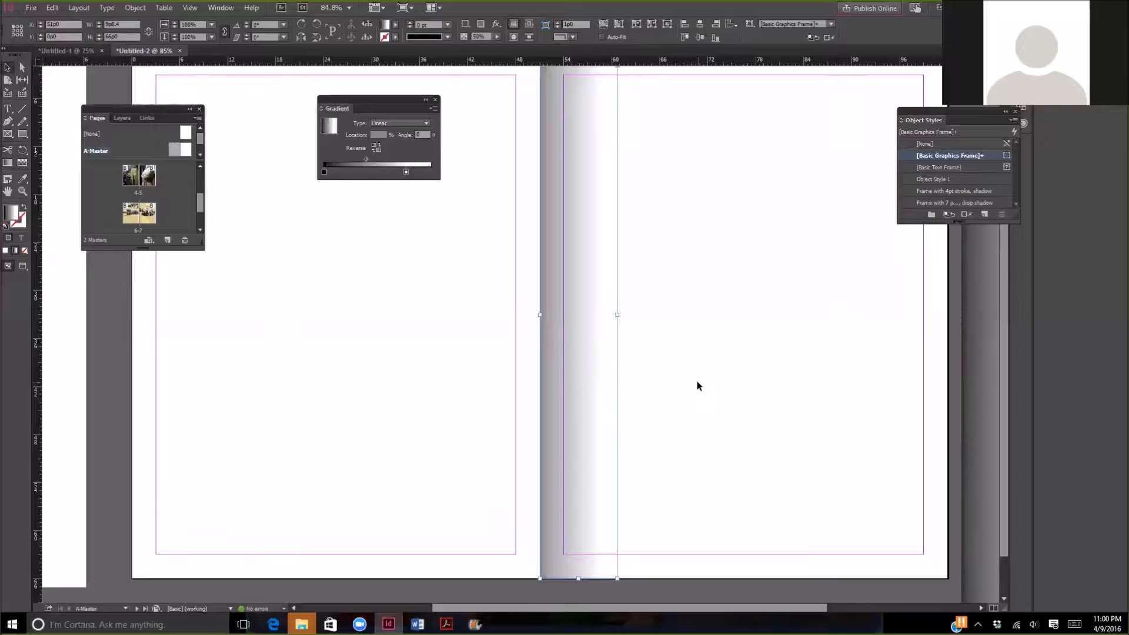
{"action": "left_click_drag", "start_coordinate": [404, 99], "coordinate": [181, 263]}
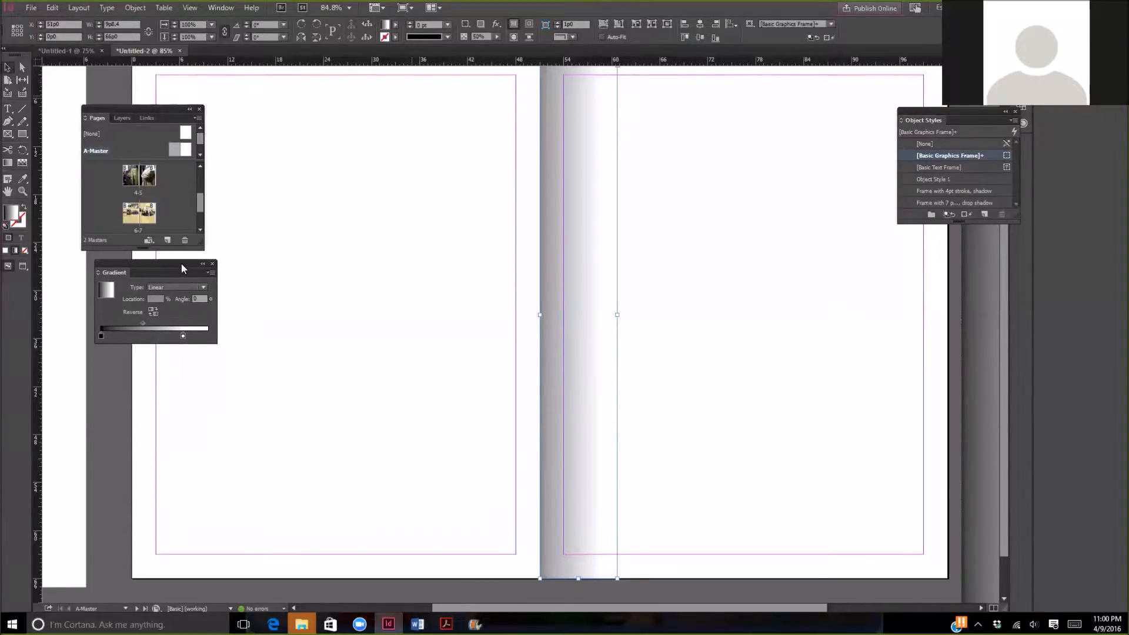
{"action": "scroll", "coordinate": [317, 227], "scroll_direction": "up", "scroll_amount": 2}
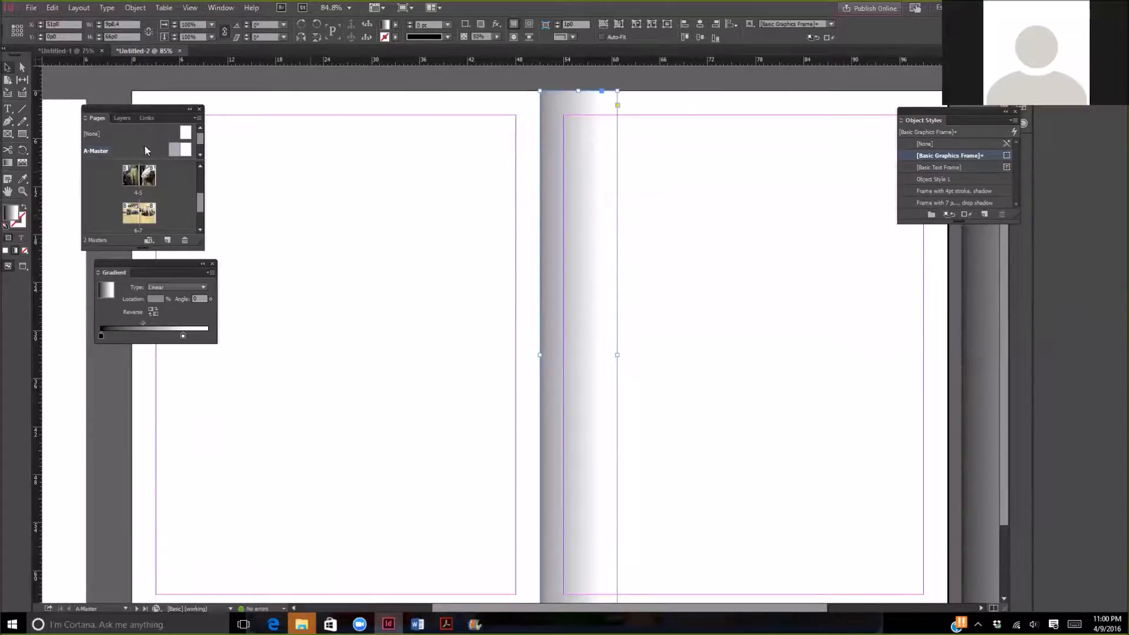
{"action": "left_click", "coordinate": [24, 135]}
{"action": "left_click_drag", "start_coordinate": [456, 92], "coordinate": [541, 539]}
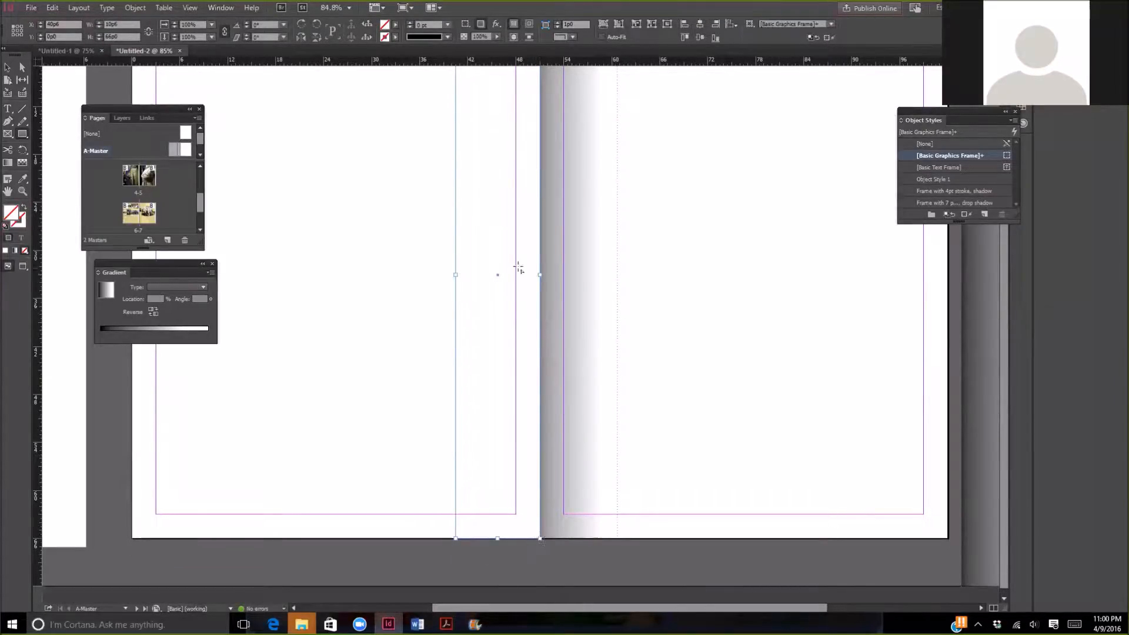
{"action": "scroll", "coordinate": [517, 268], "scroll_direction": "up", "scroll_amount": 3}
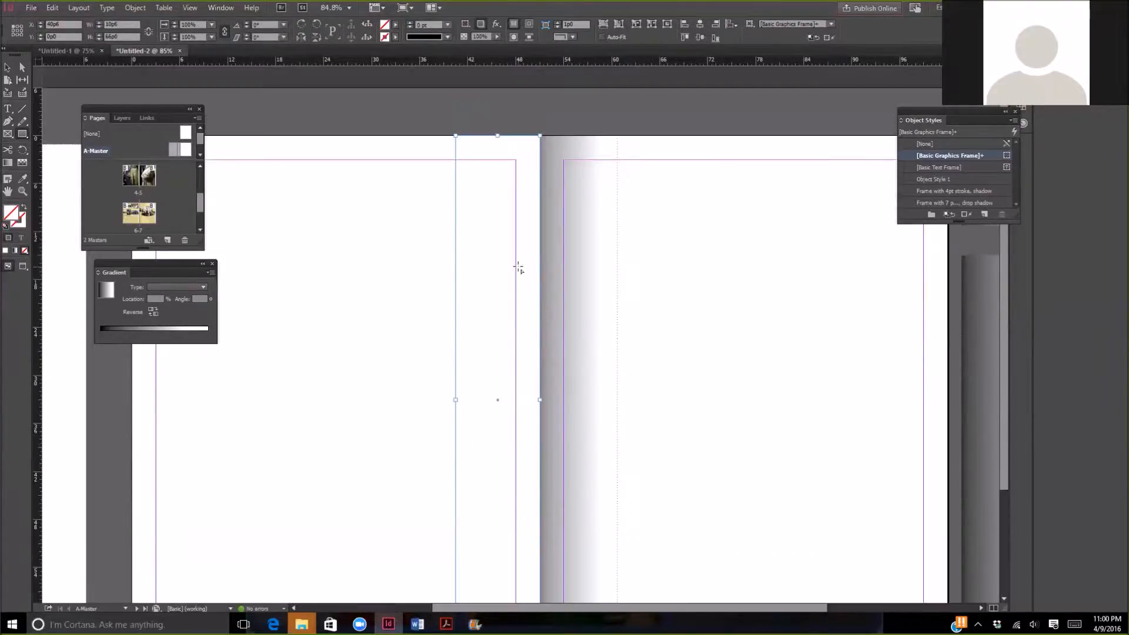
{"action": "double_click", "coordinate": [386, 27]}
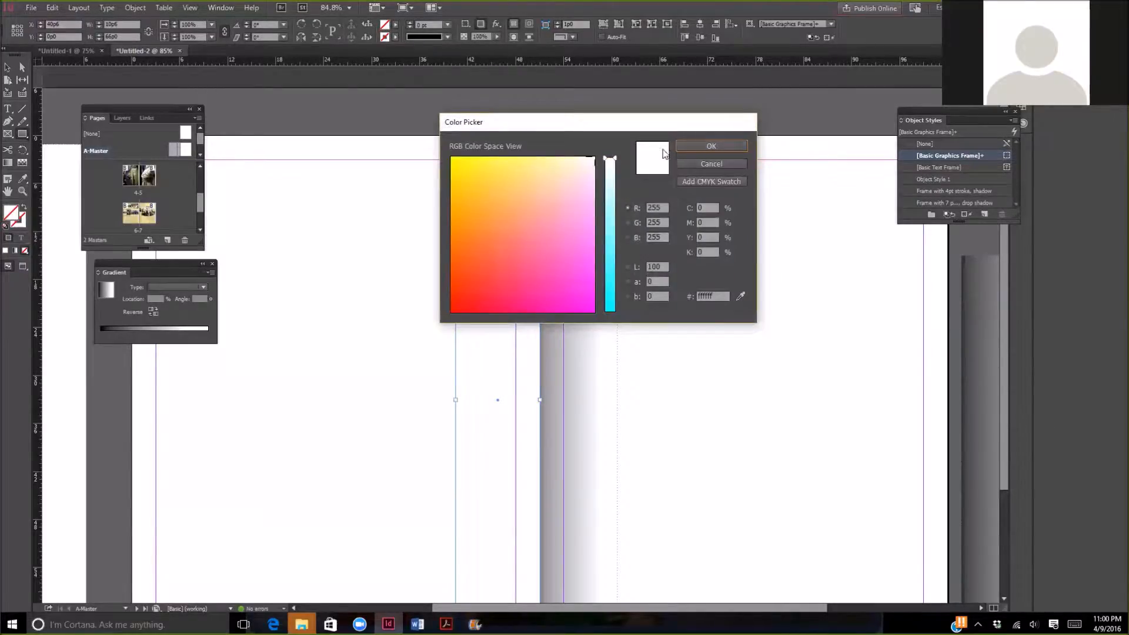
{"action": "left_click", "coordinate": [708, 148]}
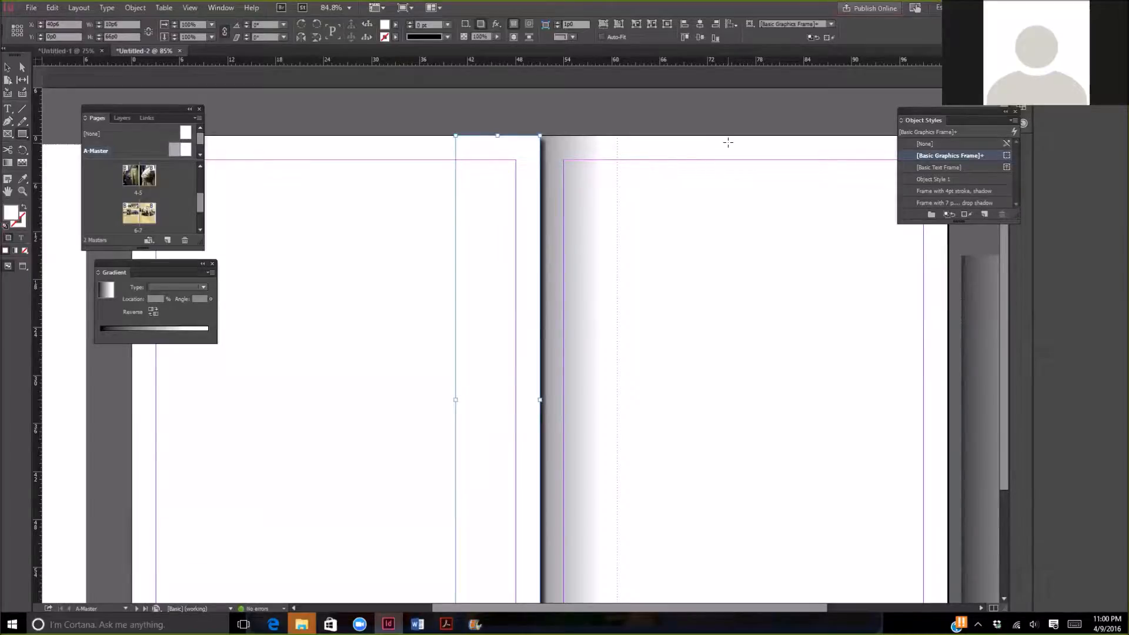
- Remove the drop shadow effect from the white rectangle beside the spine
{"action": "left_click", "coordinate": [497, 26]}
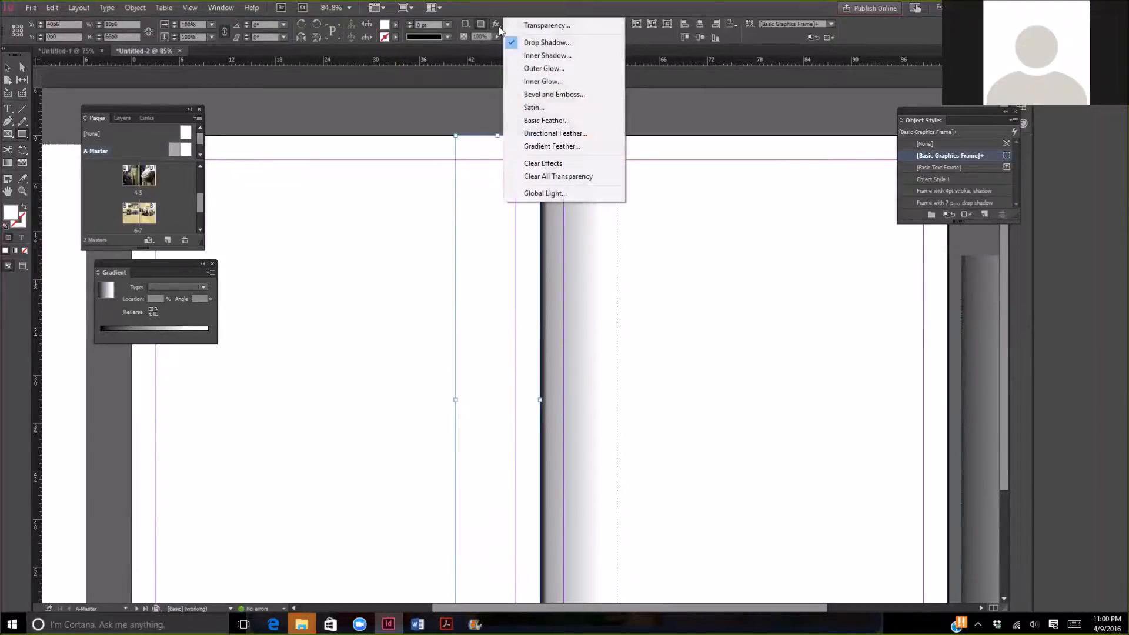
{"action": "left_click", "coordinate": [547, 42]}
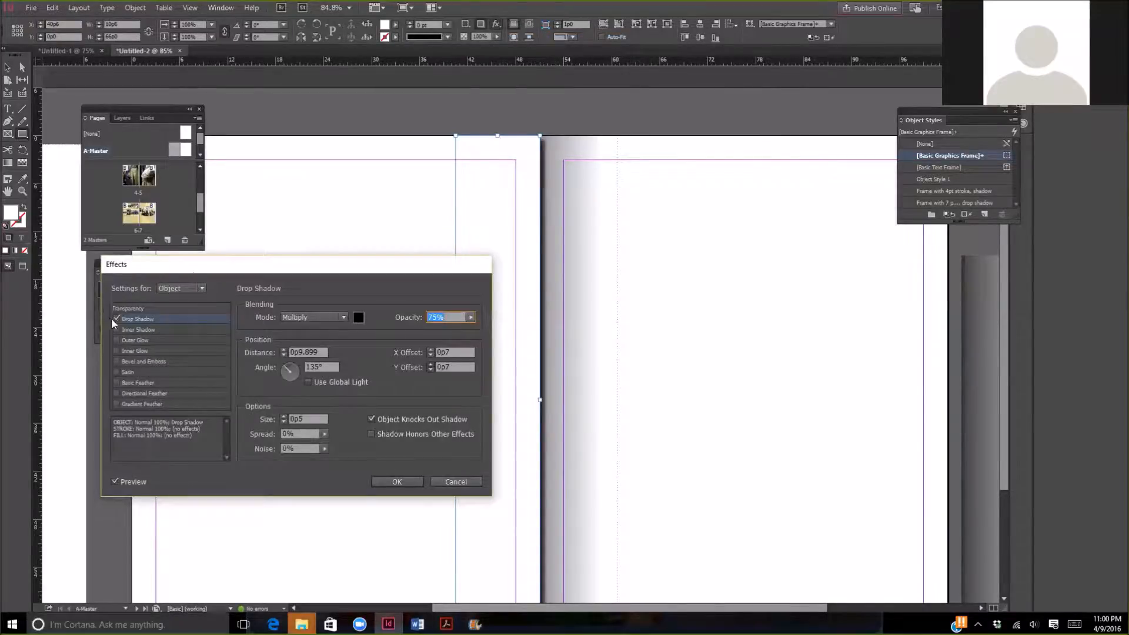
{"action": "left_click", "coordinate": [113, 319]}
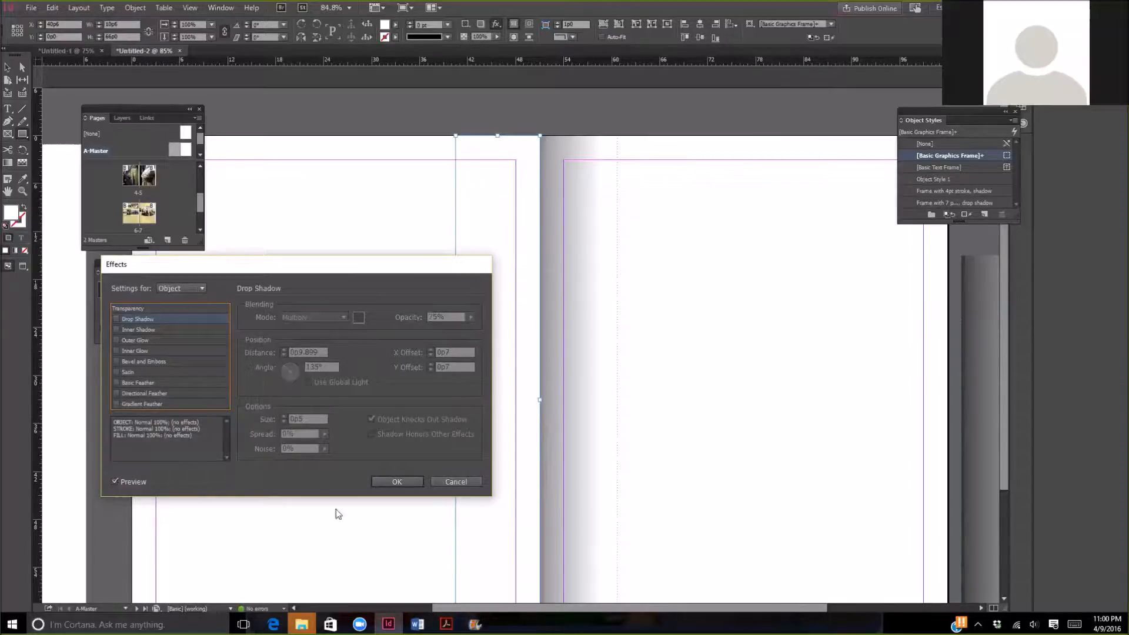
{"action": "left_click", "coordinate": [386, 482]}
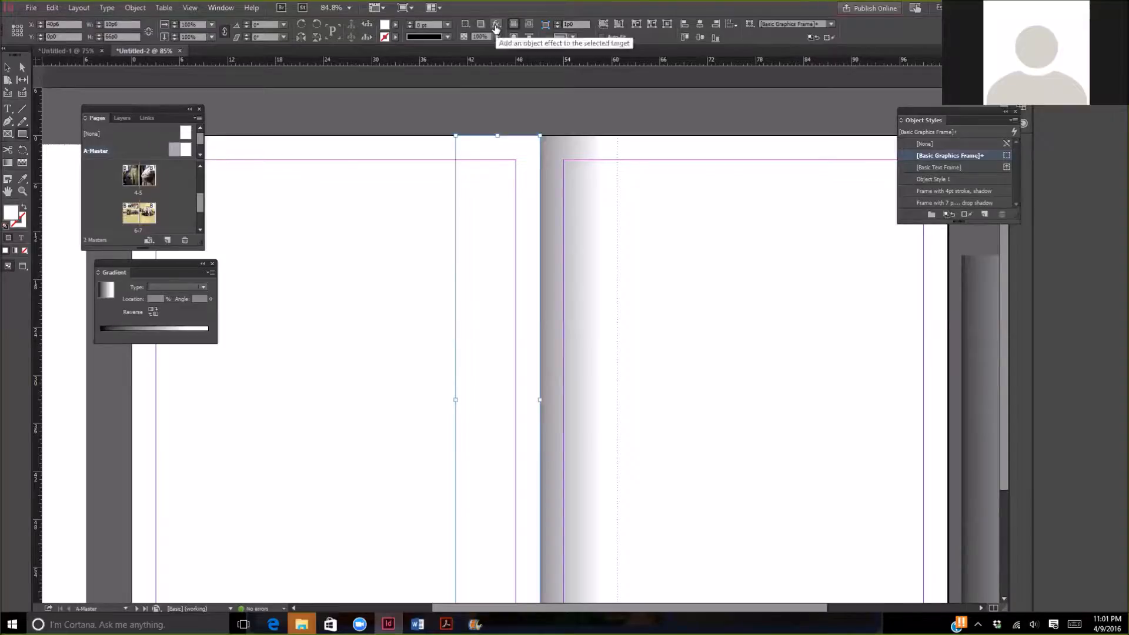
- Apply a white inner glow to the white rectangle in Screen mode at 75% opacity, and deselect the rectangle
{"action": "left_click", "coordinate": [496, 27]}
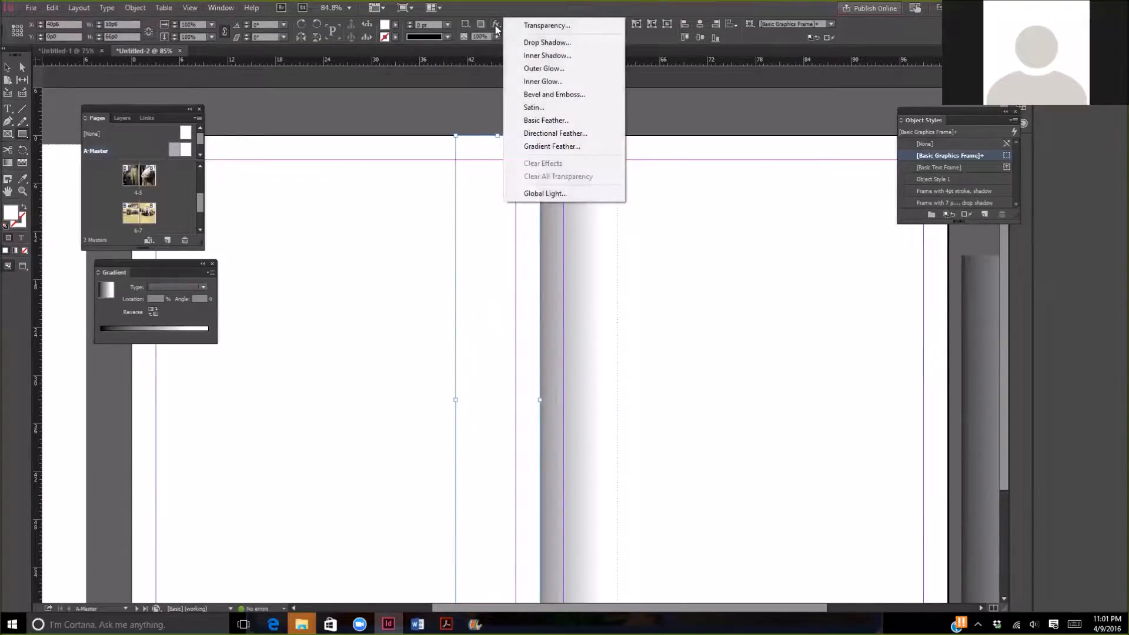
{"action": "left_click", "coordinate": [533, 82]}
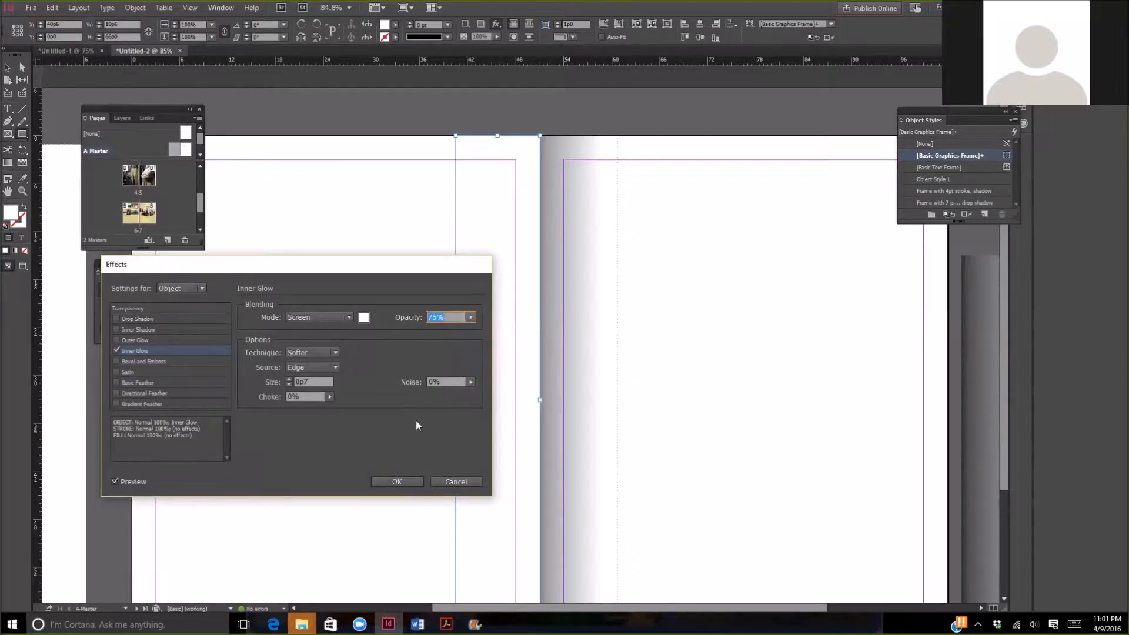
{"action": "left_click", "coordinate": [397, 482]}
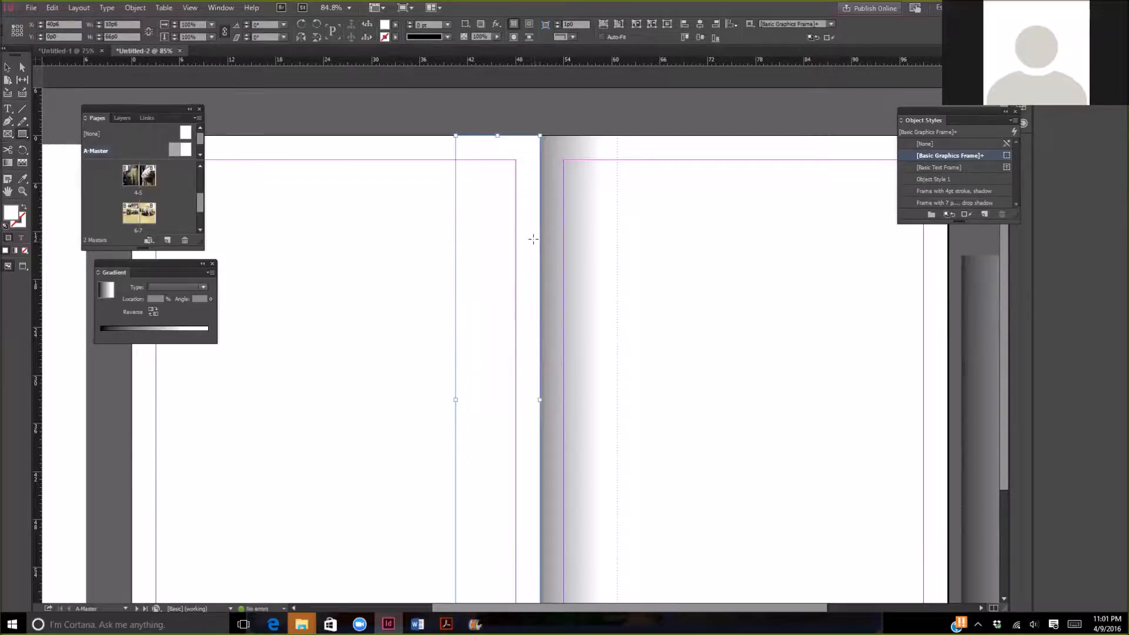
{"action": "left_click", "coordinate": [482, 116]}
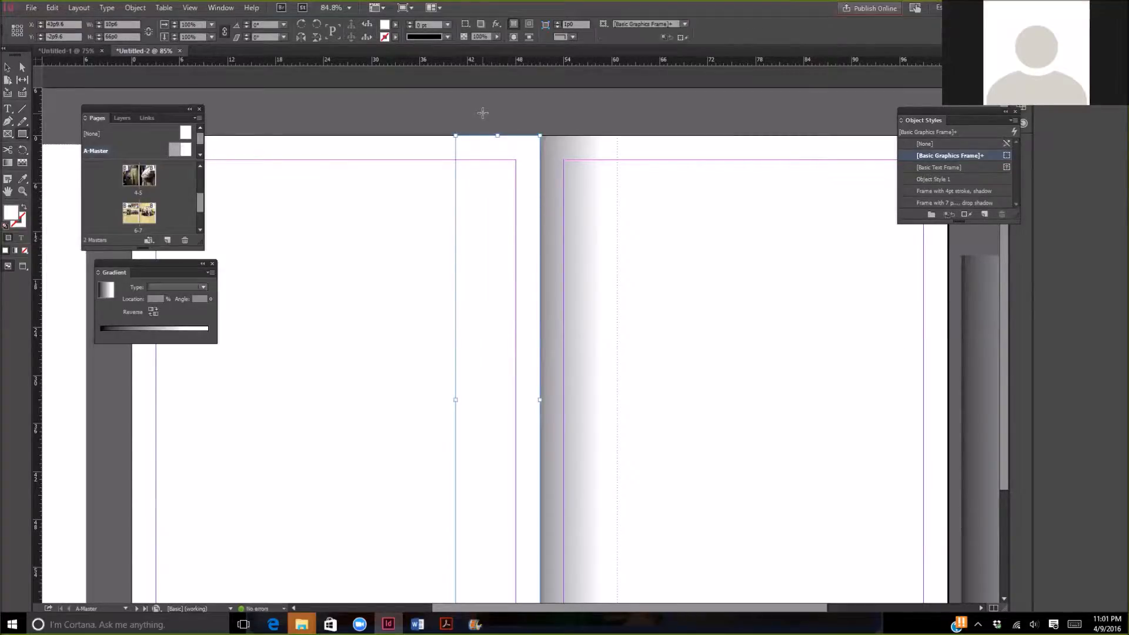
{"action": "left_click", "coordinate": [621, 316]}
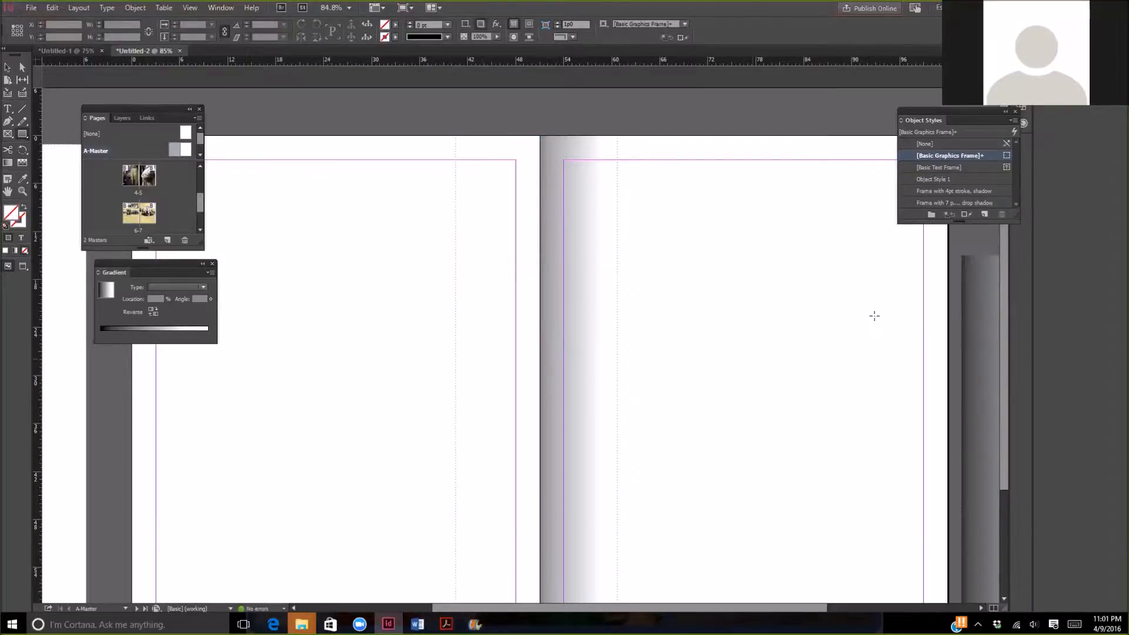
{"action": "scroll", "coordinate": [667, 122], "scroll_direction": "down", "scroll_amount": 3}
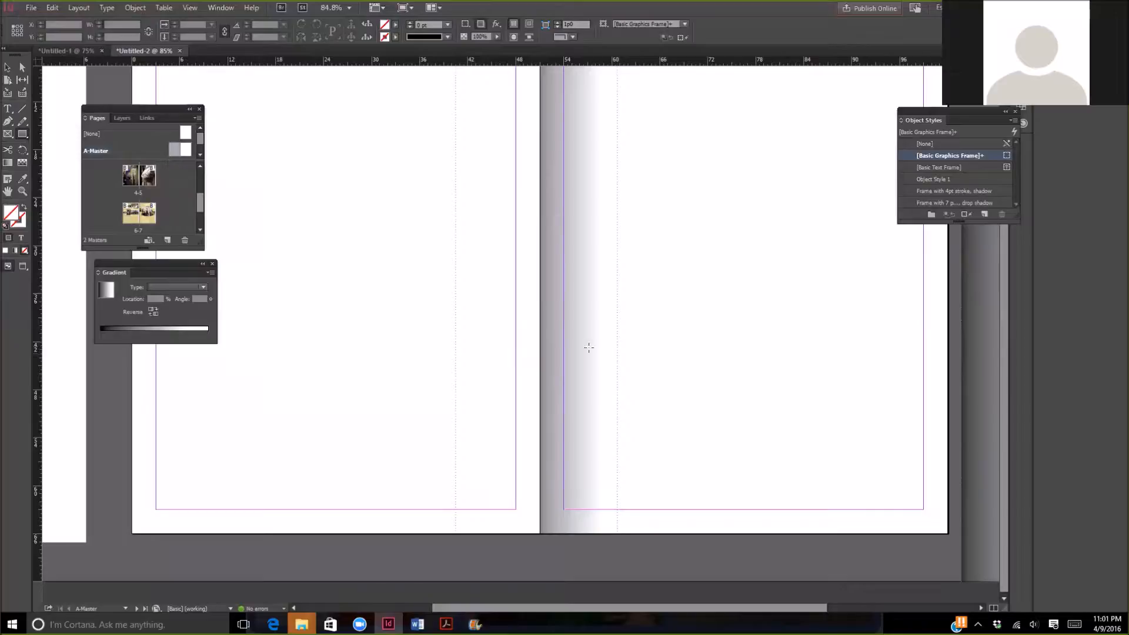
{"action": "scroll", "coordinate": [606, 346], "scroll_direction": "up", "scroll_amount": 3}
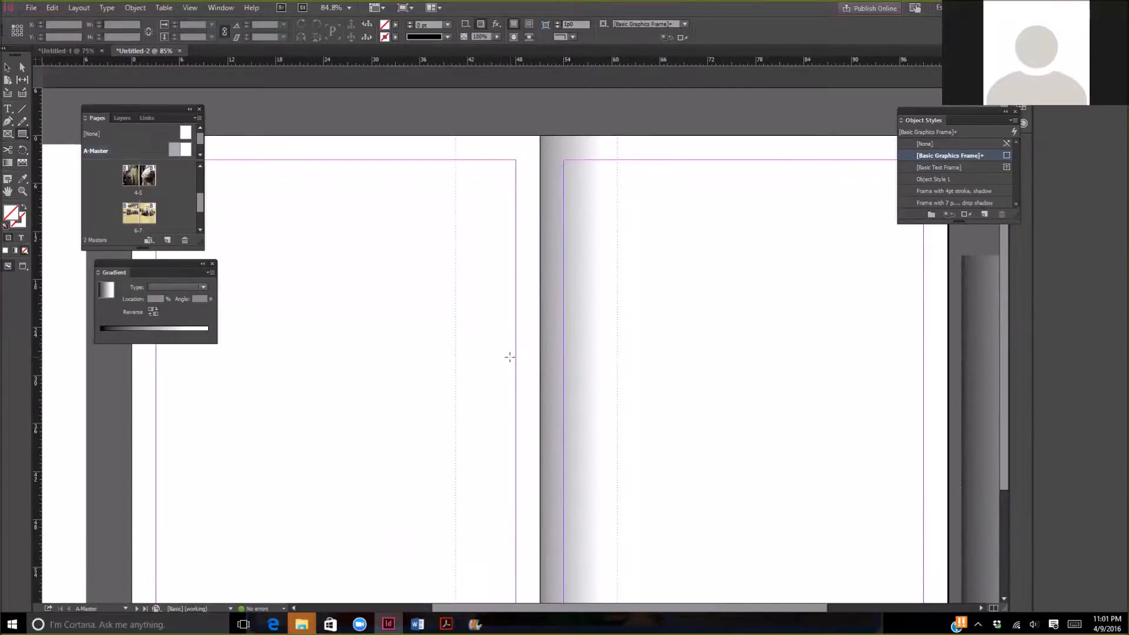
{"action": "scroll", "coordinate": [509, 357], "scroll_direction": "down", "scroll_amount": 3}
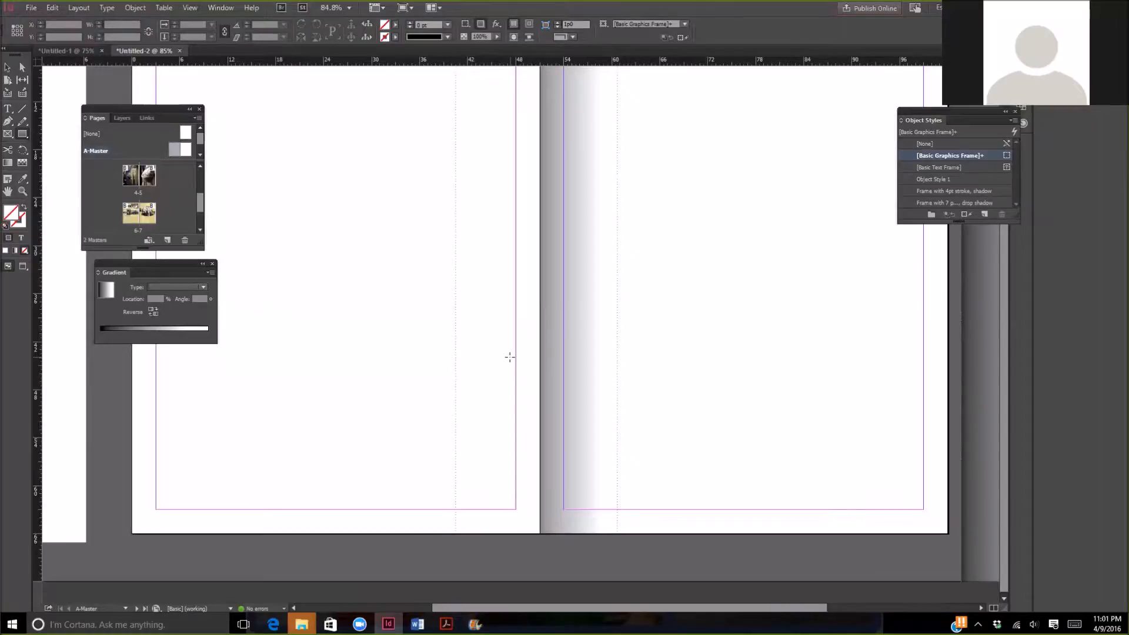
{"action": "scroll", "coordinate": [509, 357], "scroll_direction": "up", "scroll_amount": 3}
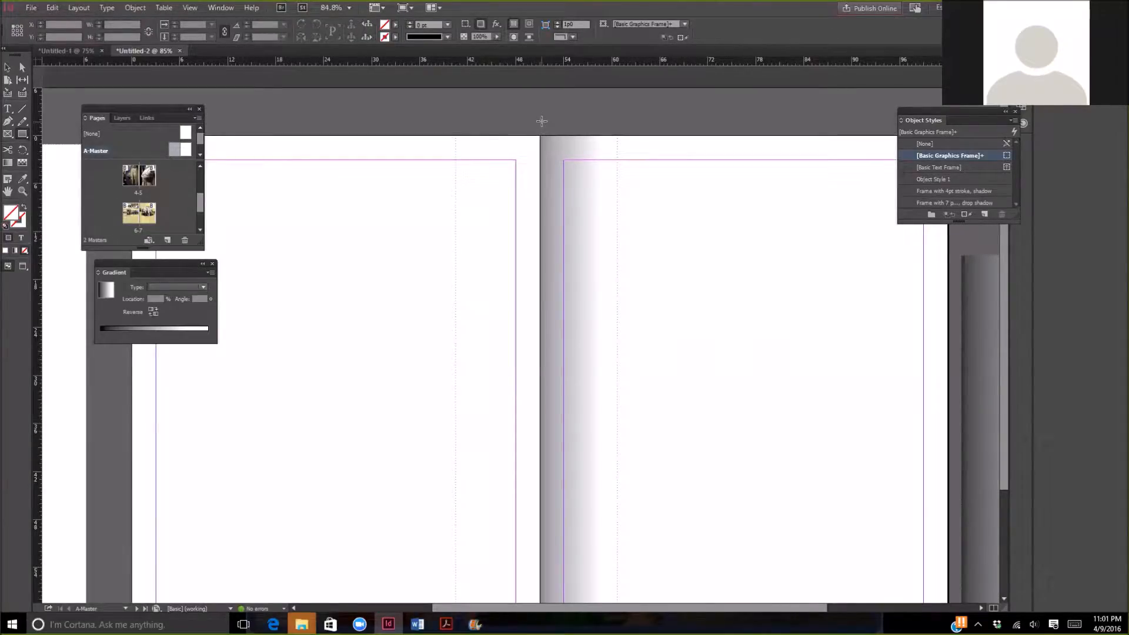
- Place the dress - spread image from the Exercise 18 - Additional Techniques folder at page 4's top-left corner, about 92p1 wide and 66p4 tall
{"action": "scroll", "coordinate": [540, 124], "scroll_direction": "down", "scroll_amount": 1}
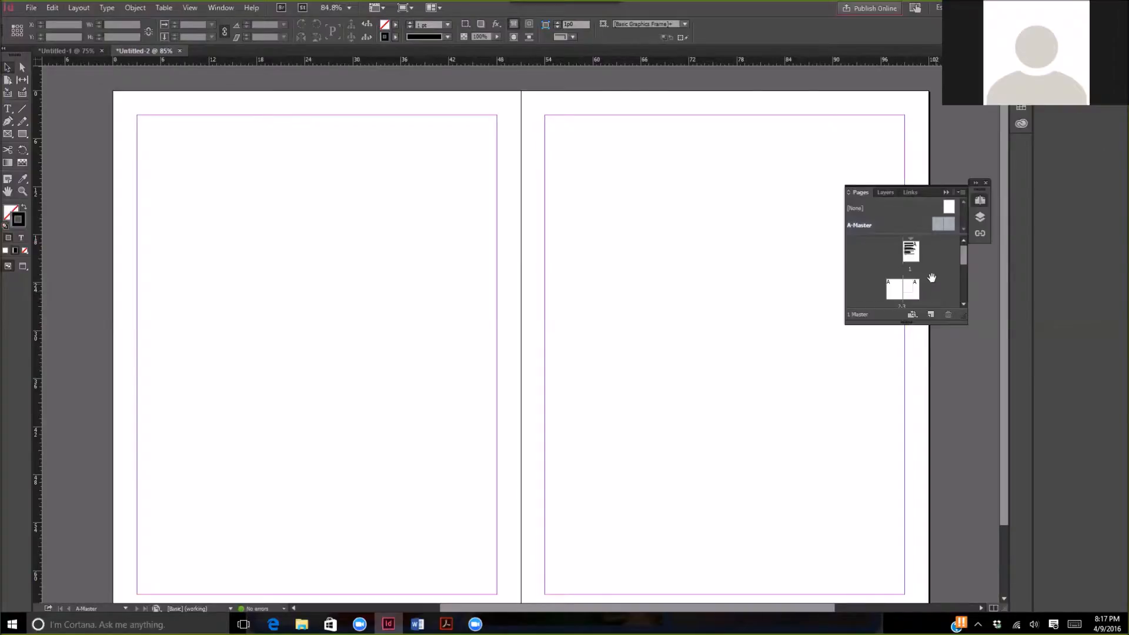
{"action": "scroll", "coordinate": [932, 277], "scroll_direction": "down", "scroll_amount": 4}
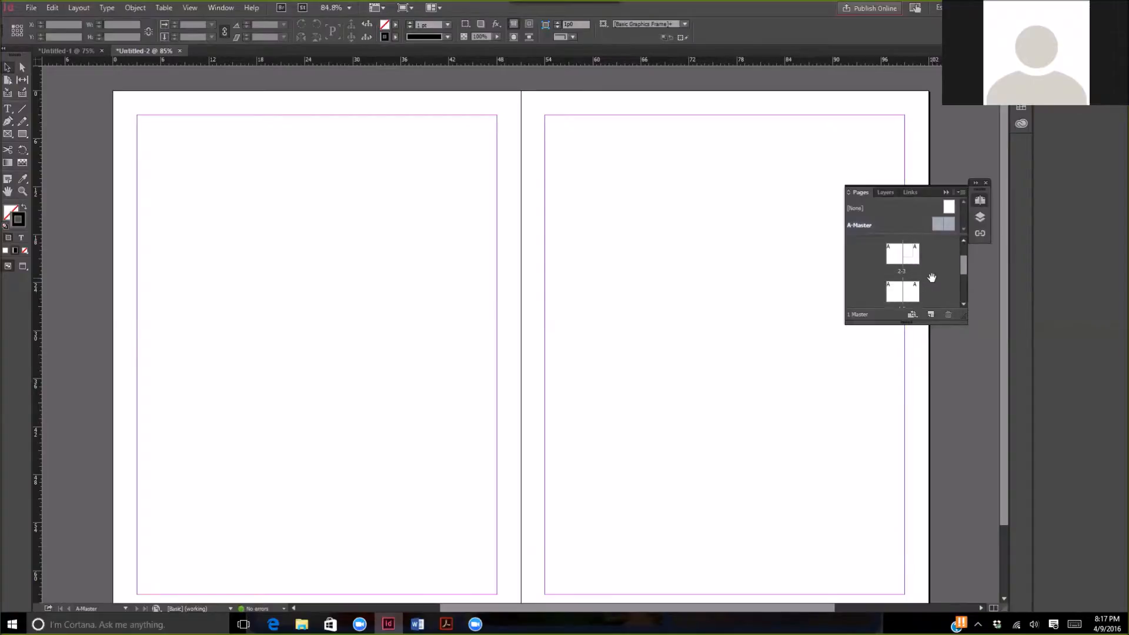
{"action": "left_click", "coordinate": [896, 268]}
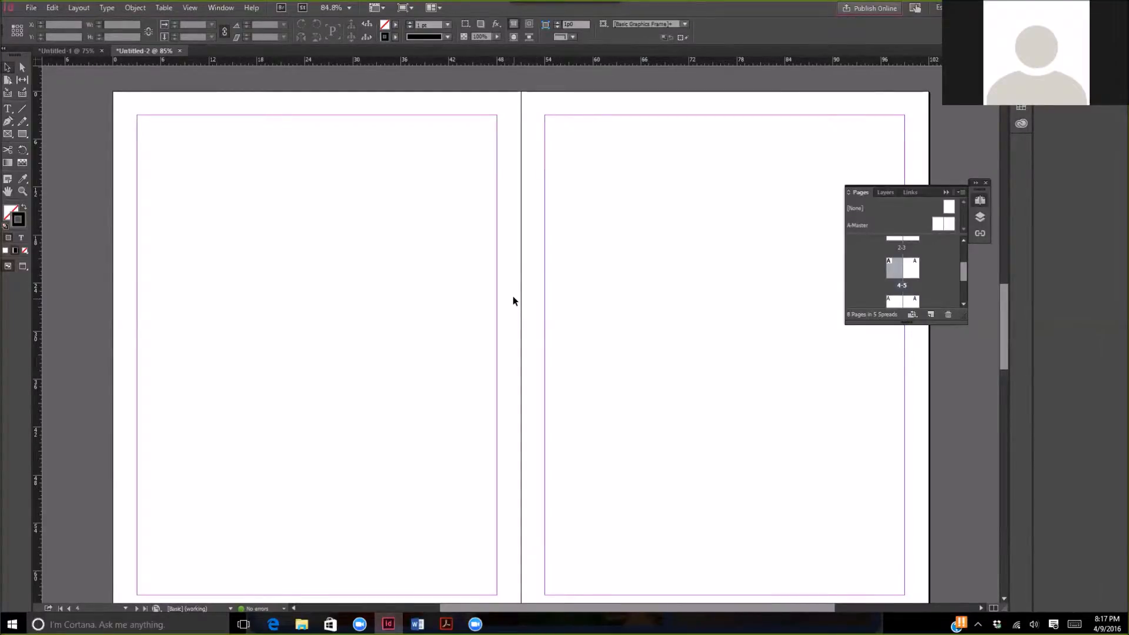
{"action": "left_click", "coordinate": [32, 7]}
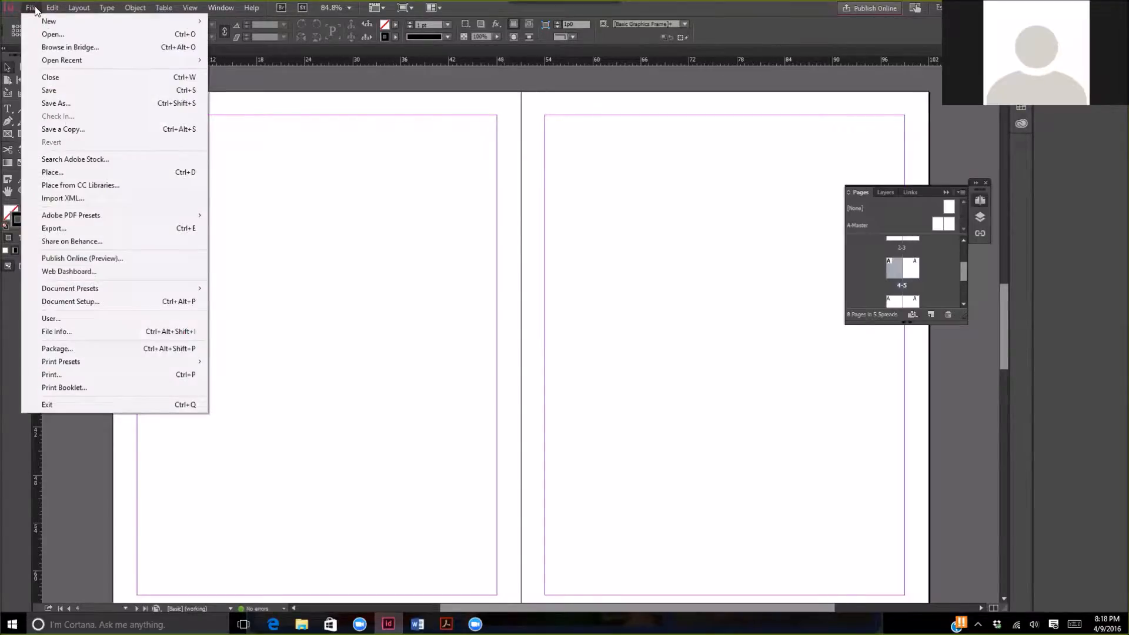
{"action": "left_click", "coordinate": [101, 172]}
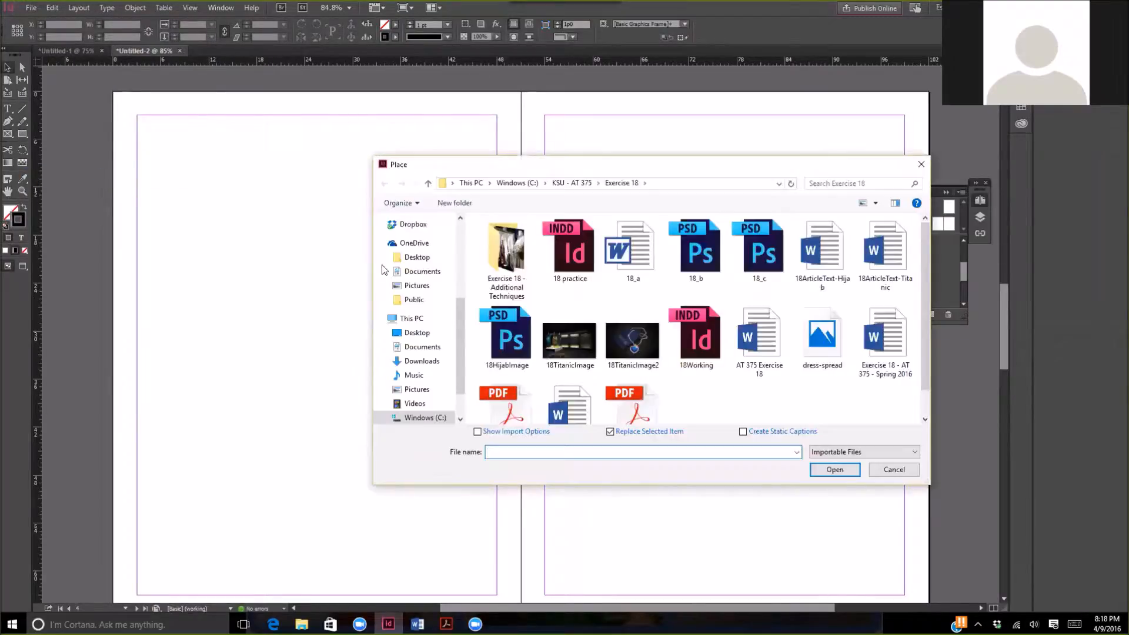
{"action": "left_click", "coordinate": [511, 283]}
{"action": "double_click", "coordinate": [511, 284]}
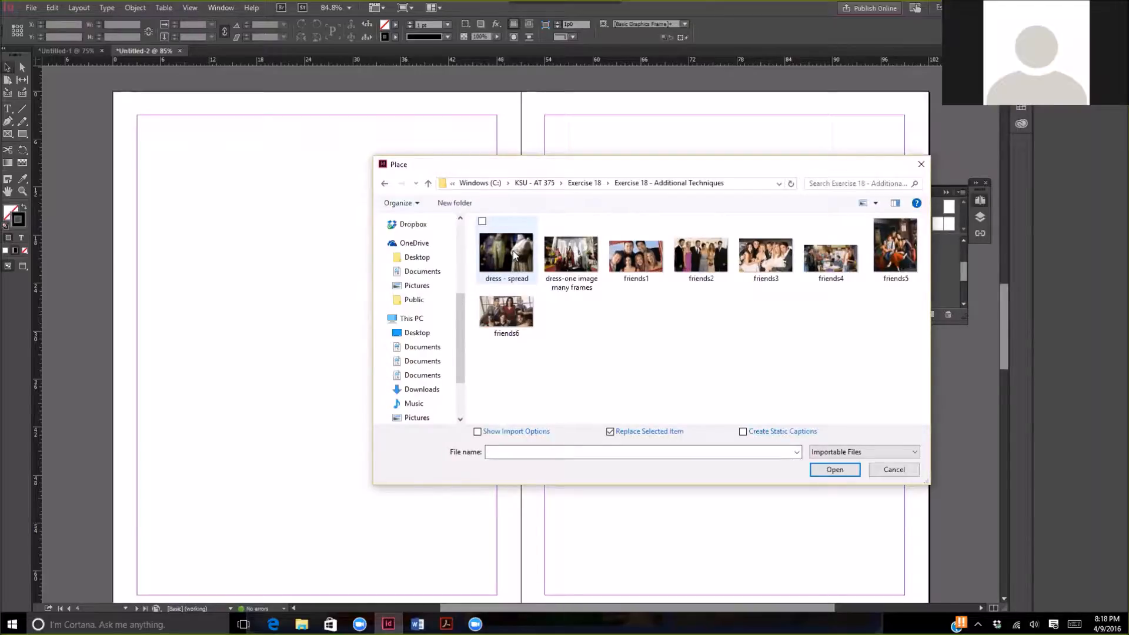
{"action": "double_click", "coordinate": [513, 251]}
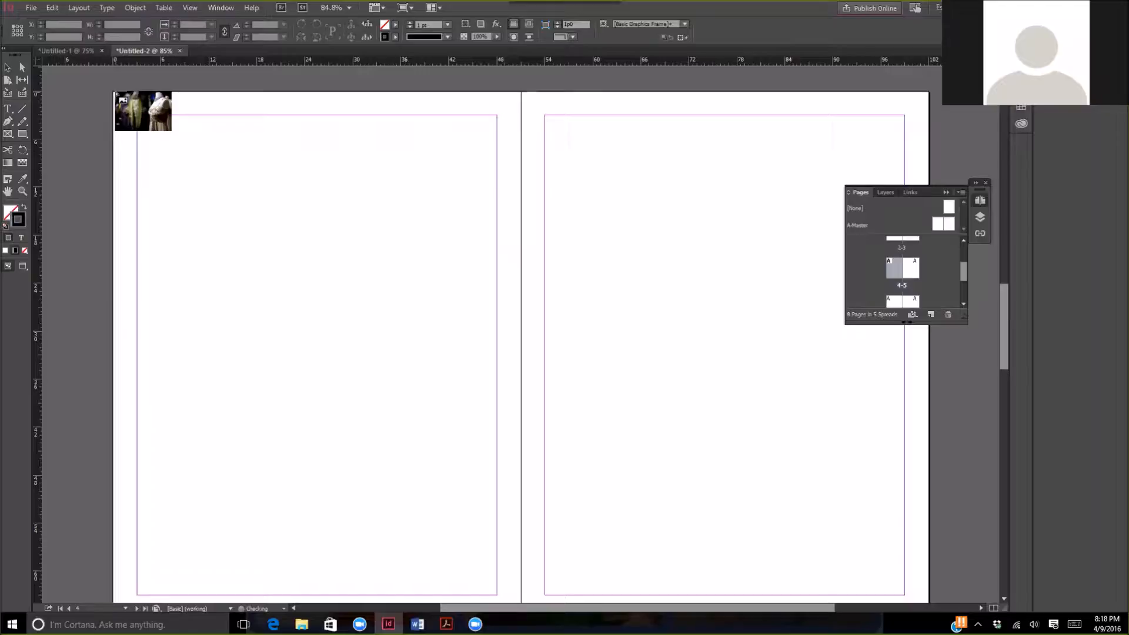
{"action": "left_click_drag", "start_coordinate": [115, 95], "coordinate": [846, 524]}
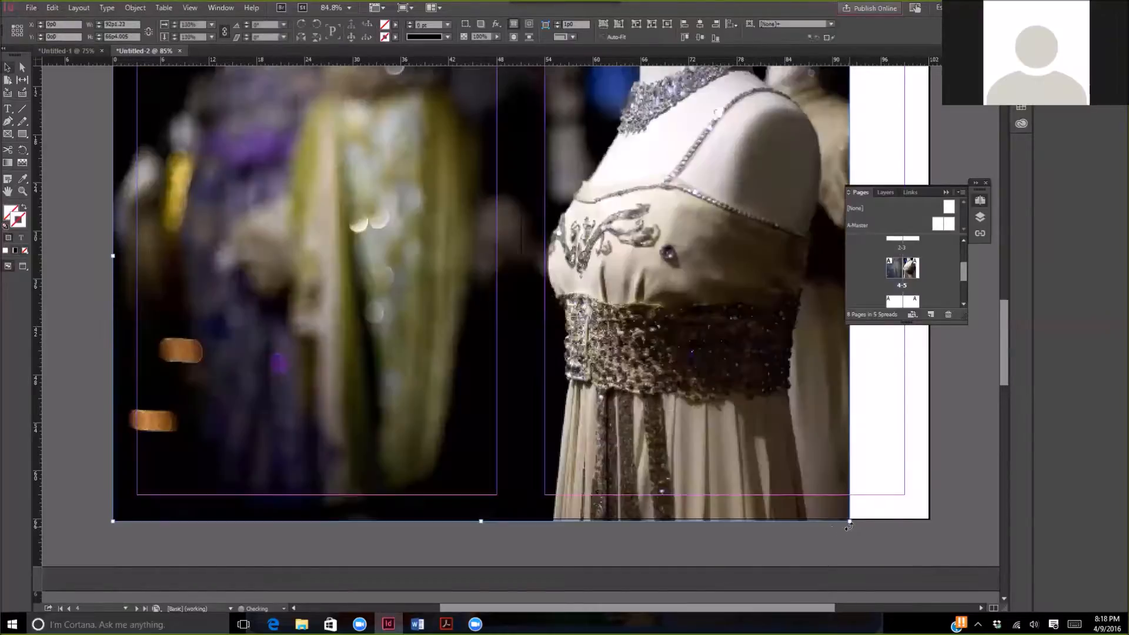
- Widen the image frame to 102p0 so it reaches page 5's outer edge, and fill the frame proportionally with the image
{"action": "scroll", "coordinate": [711, 468], "scroll_direction": "up", "scroll_amount": 4}
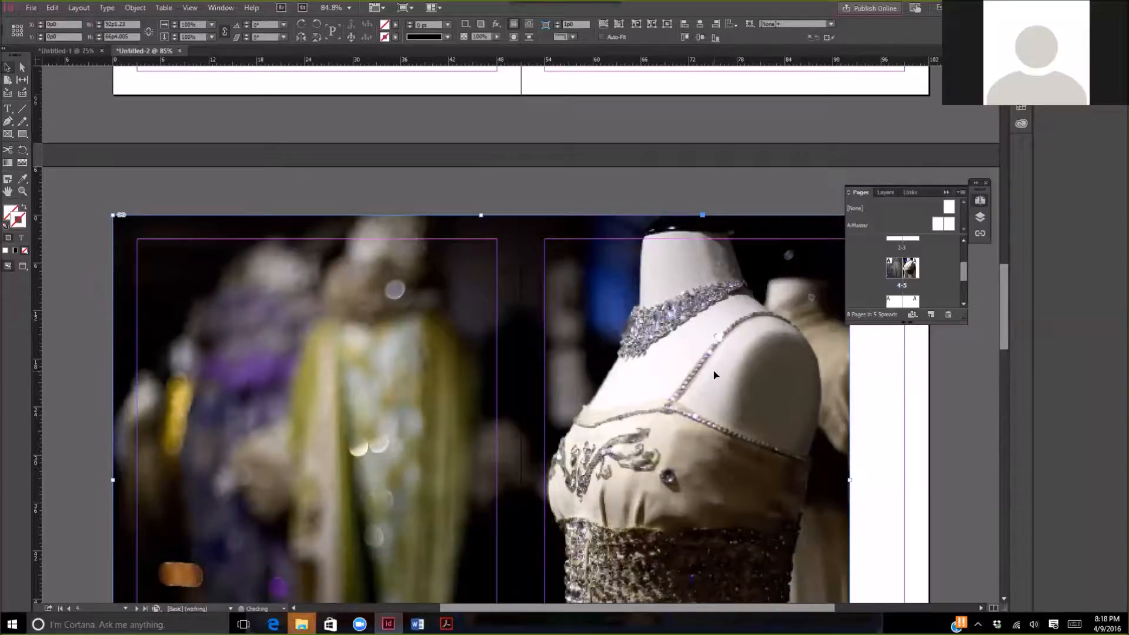
{"action": "scroll", "coordinate": [715, 375], "scroll_direction": "down", "scroll_amount": 1}
{"action": "scroll", "coordinate": [714, 375], "scroll_direction": "down", "scroll_amount": 2}
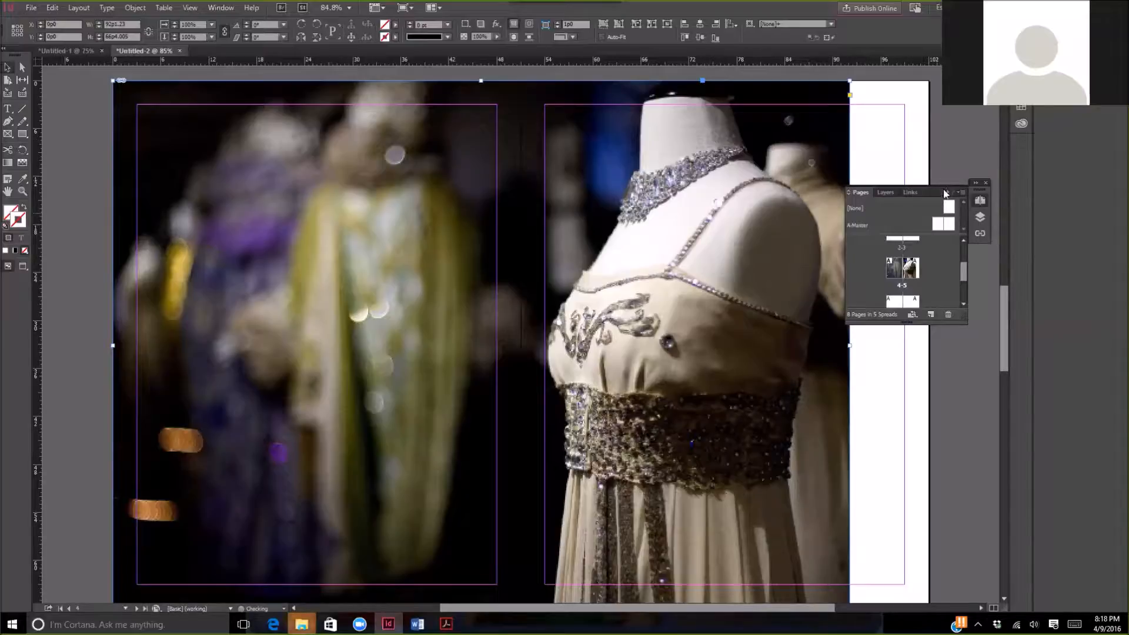
{"action": "left_click_drag", "start_coordinate": [937, 188], "coordinate": [1059, 193]}
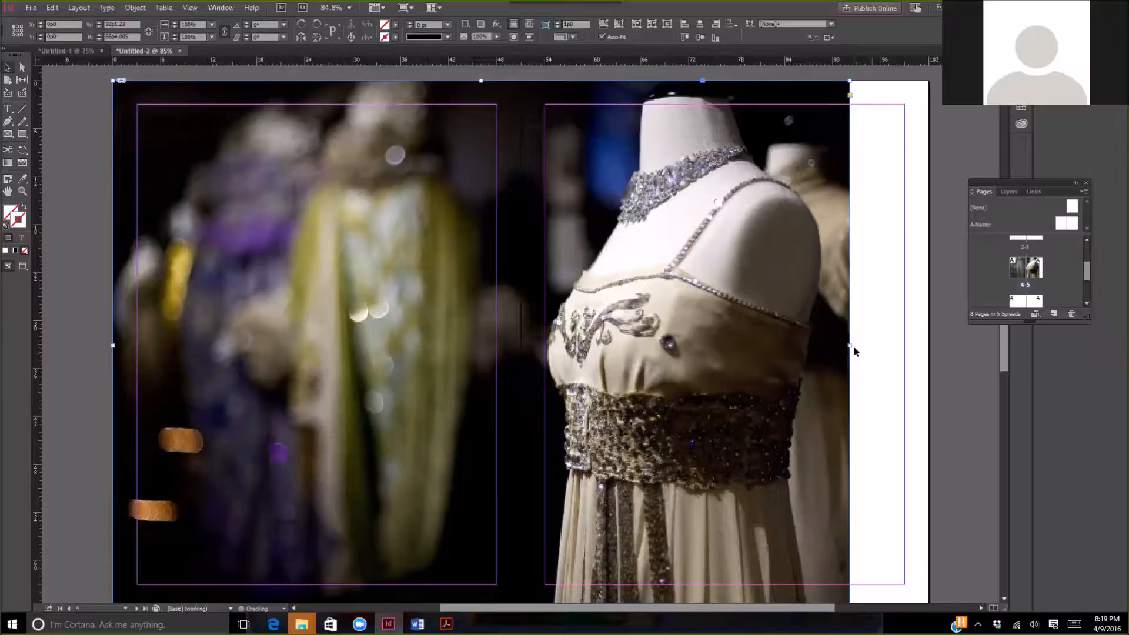
{"action": "left_click_drag", "start_coordinate": [847, 346], "coordinate": [929, 349]}
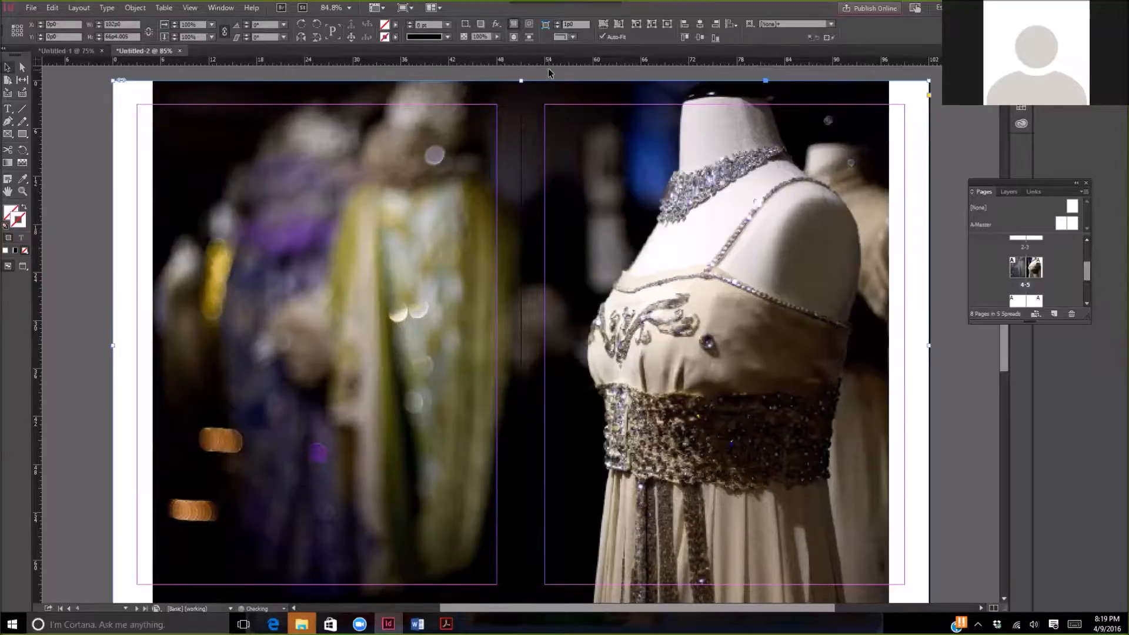
{"action": "left_click", "coordinate": [603, 27]}
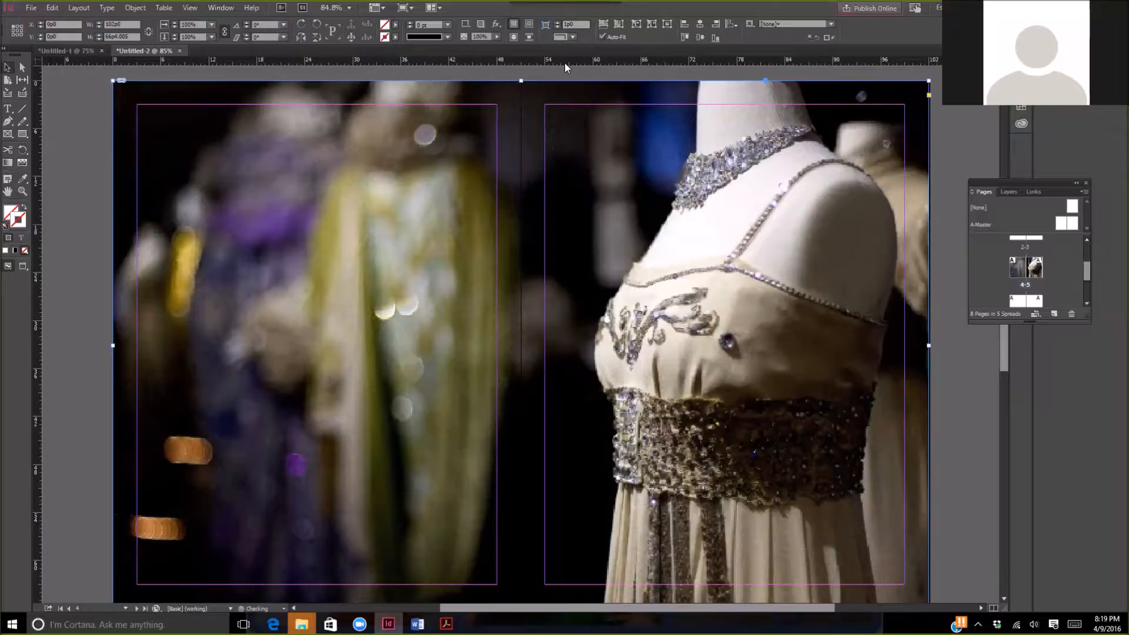
- Set the display performance of the placed image to High Quality Display
{"action": "left_click", "coordinate": [135, 8]}
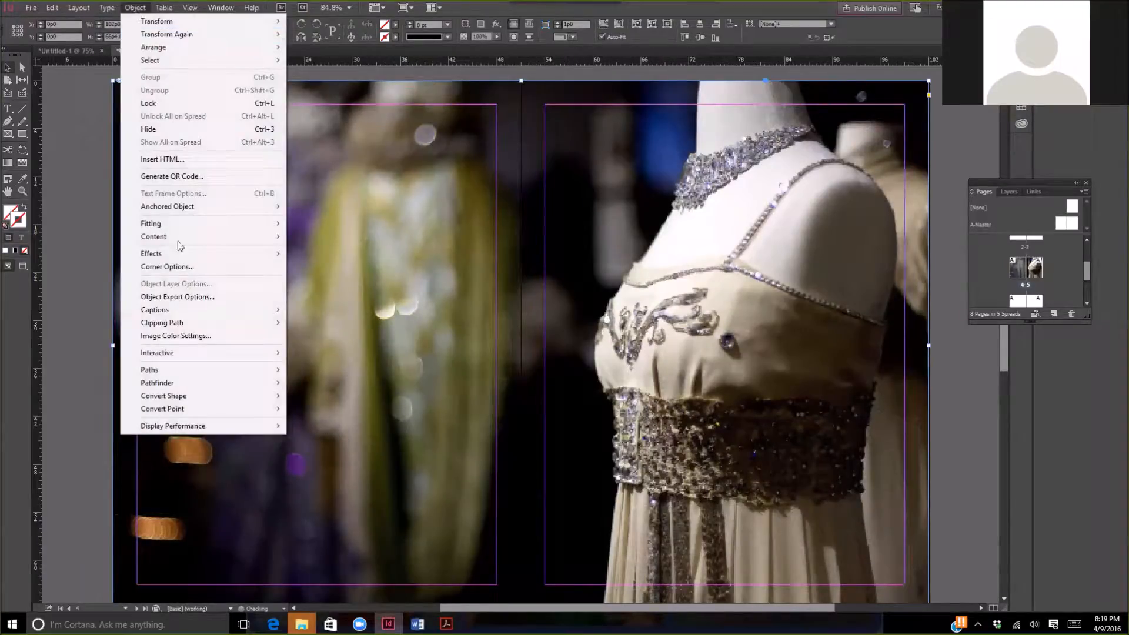
{"action": "mouse_move", "coordinate": [221, 434]}
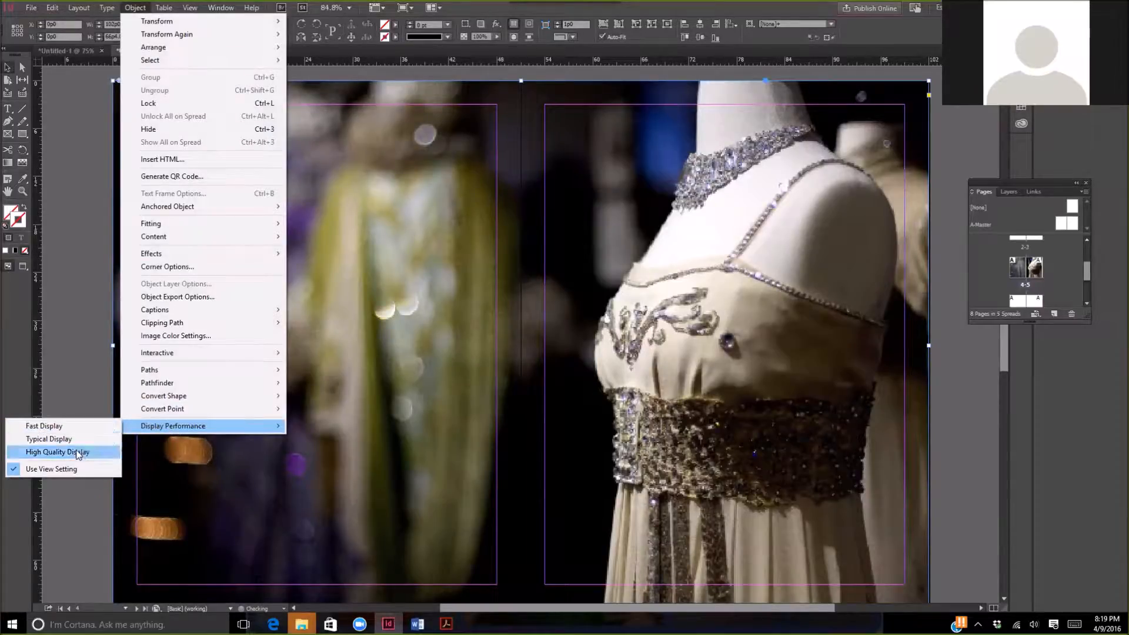
{"action": "left_click", "coordinate": [57, 453]}
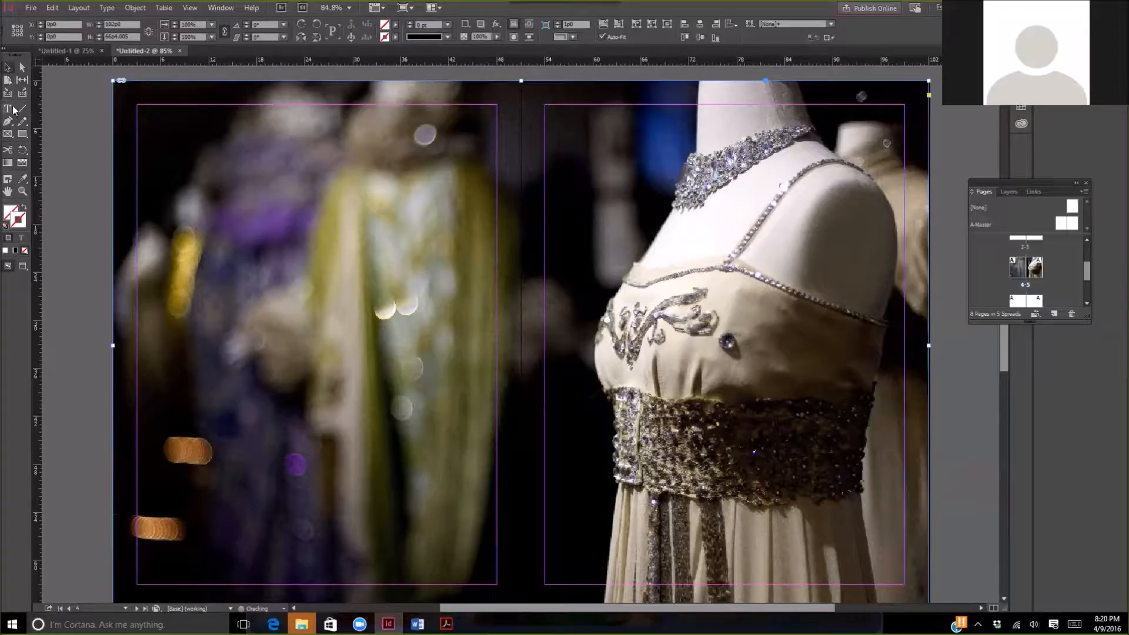
- Try shifting the image frame 27p6 to the left across the spread and return it to its original position
{"action": "left_click", "coordinate": [21, 136]}
{"action": "left_click_drag", "start_coordinate": [246, 235], "coordinate": [416, 506]}
{"action": "left_click", "coordinate": [5, 69]}
{"action": "left_click_drag", "start_coordinate": [313, 355], "coordinate": [94, 357]}
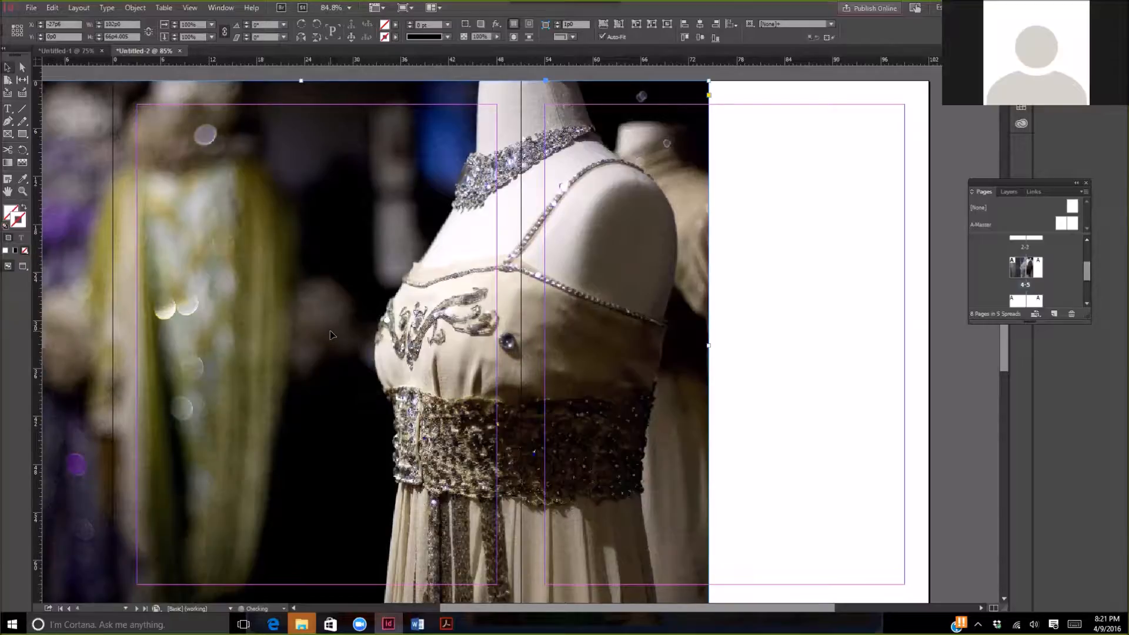
{"action": "left_click_drag", "start_coordinate": [331, 334], "coordinate": [551, 336]}
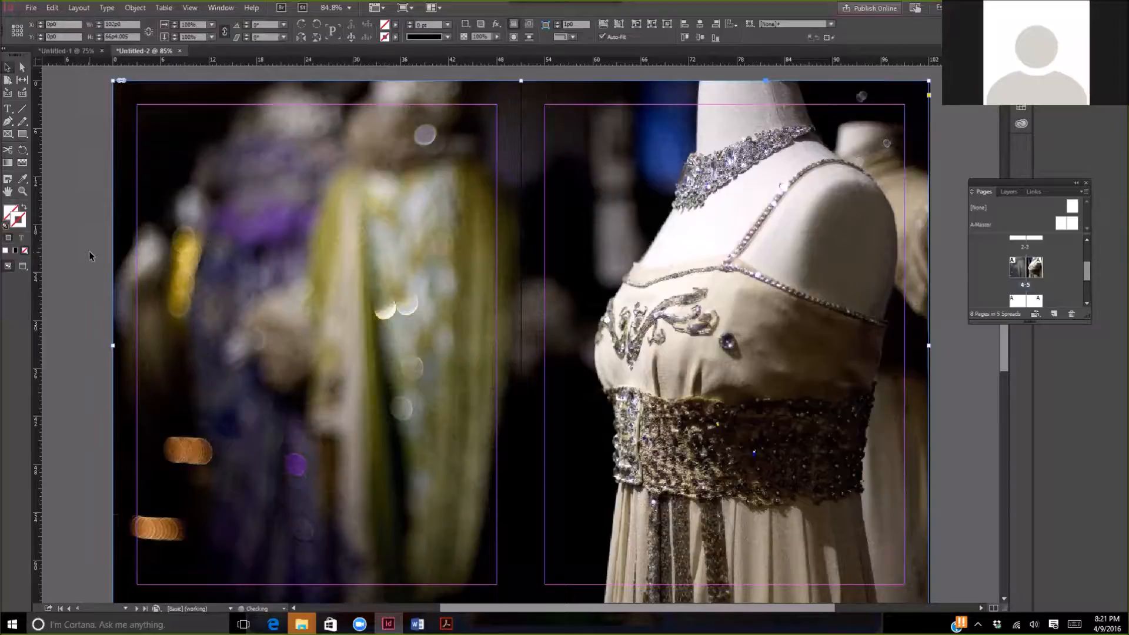
- Copy the image frame that spans pages 4 and 5
{"action": "left_click", "coordinate": [50, 8]}
{"action": "left_click", "coordinate": [87, 66]}
- Open the A-Master spread and create a new two-page Letter-size master spread based on no other master
{"action": "double_click", "coordinate": [979, 225]}
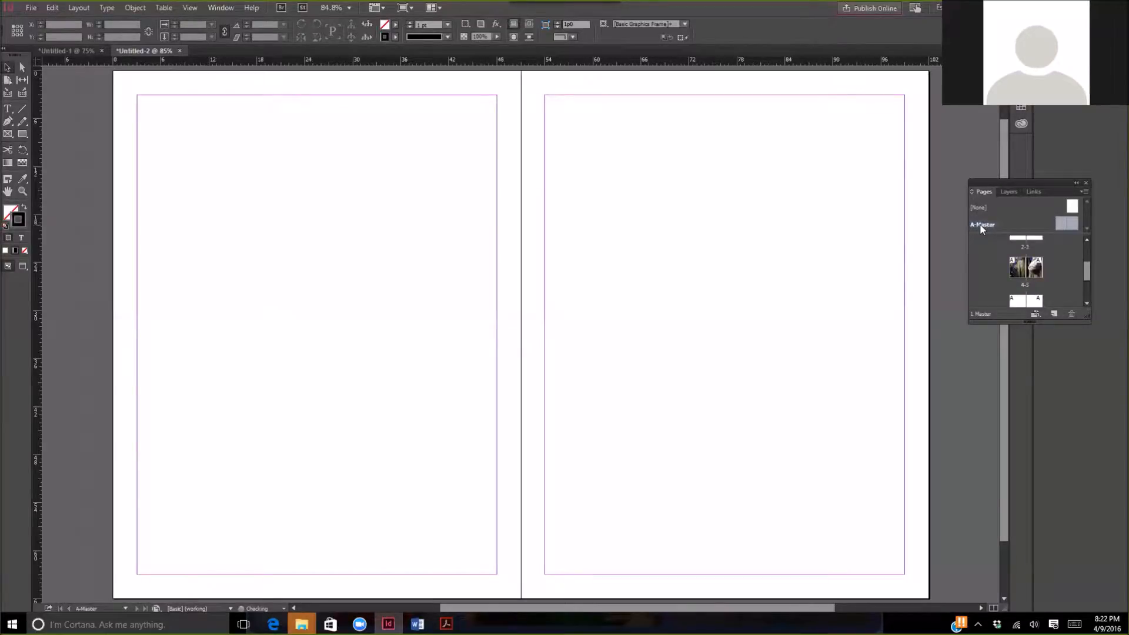
{"action": "left_click", "coordinate": [1085, 190]}
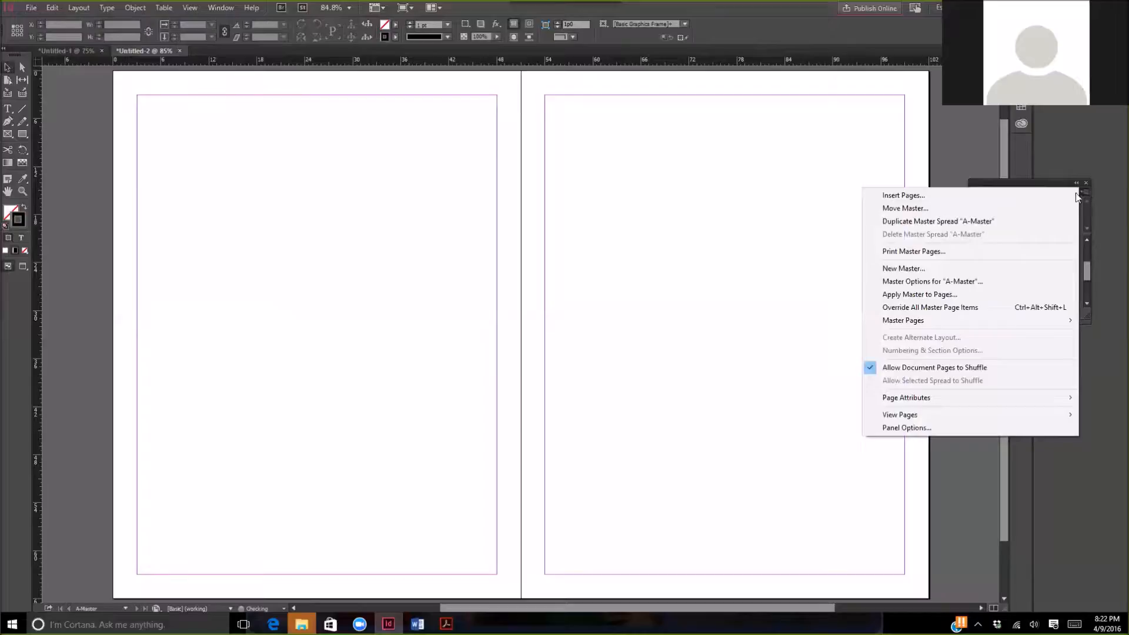
{"action": "left_click", "coordinate": [1021, 268]}
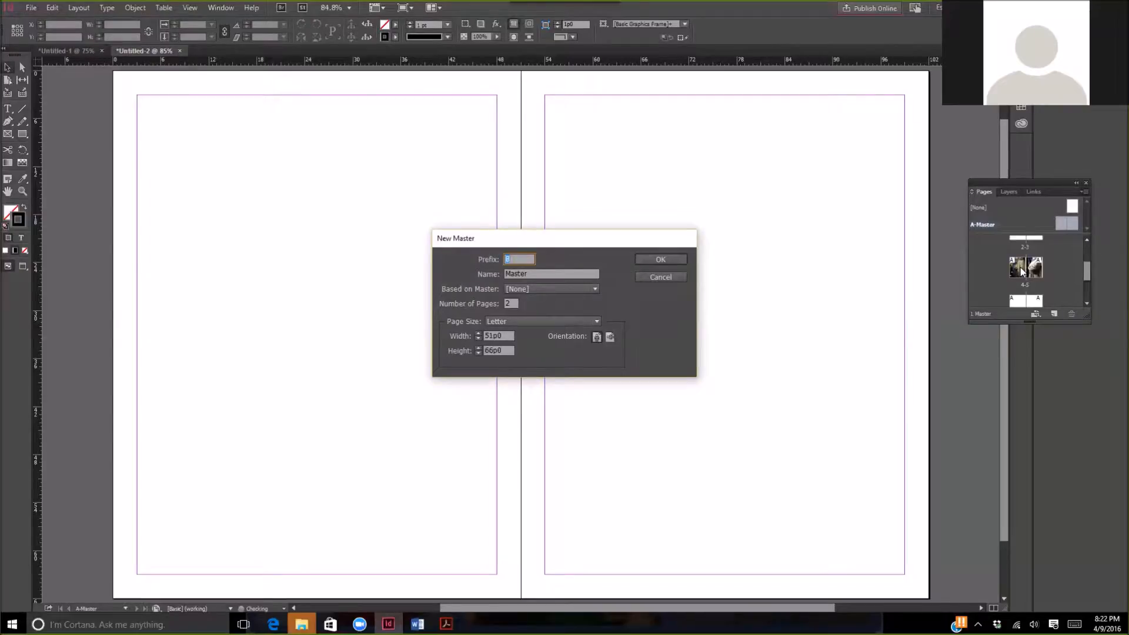
{"action": "left_click", "coordinate": [661, 261]}
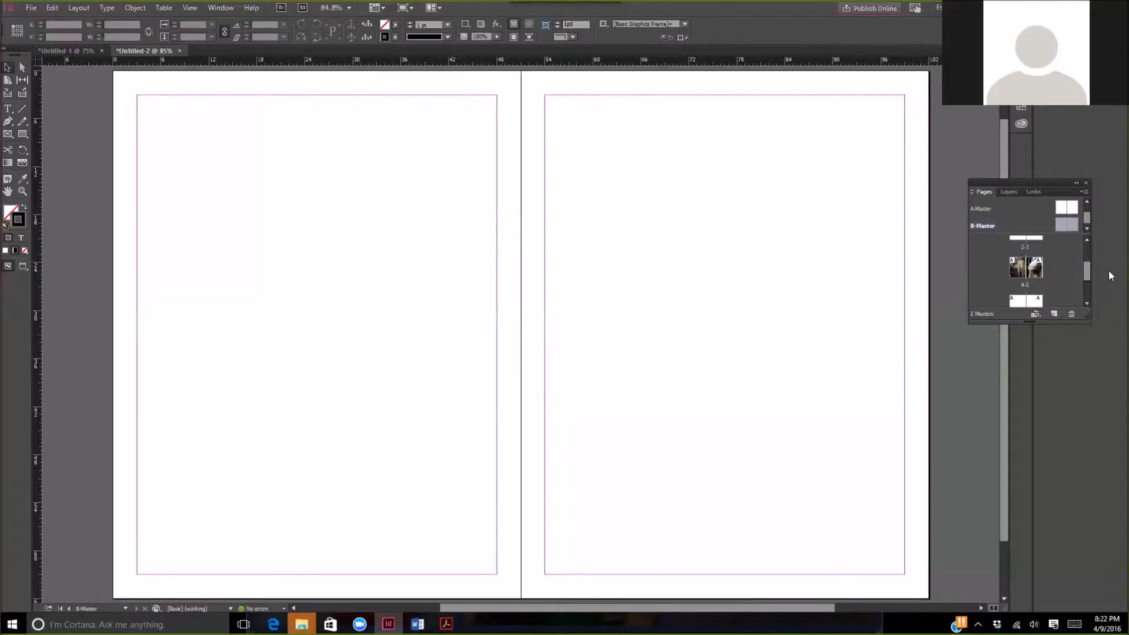
- Paste the copied image frame onto the B-Master spread so that it covers both pages
{"action": "scroll", "coordinate": [982, 265], "scroll_direction": "up", "scroll_amount": 3}
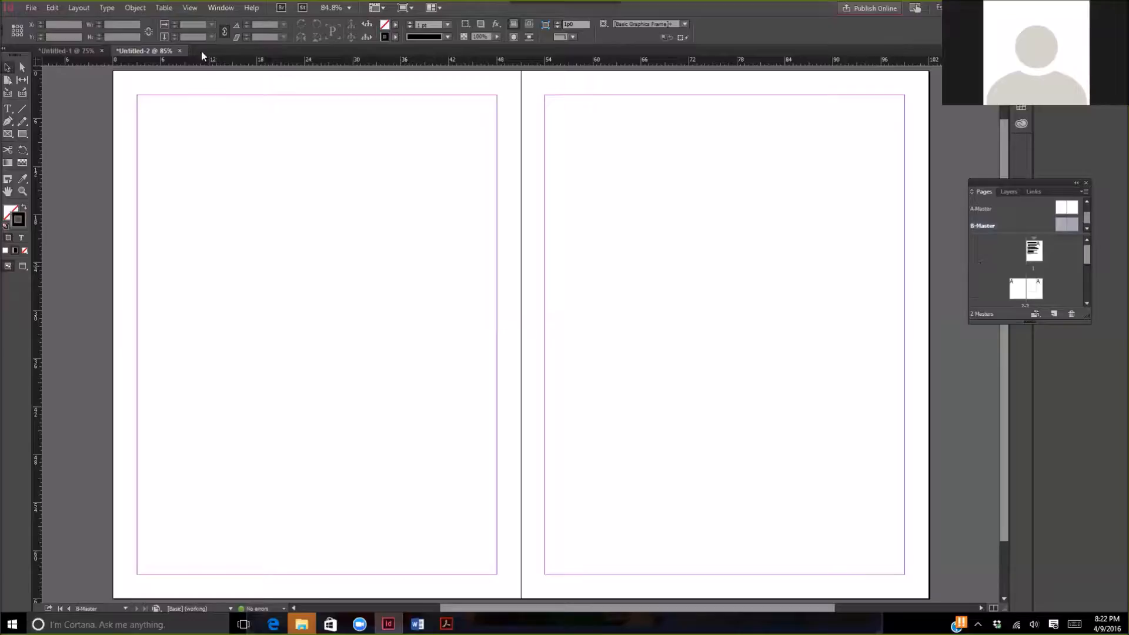
{"action": "left_click", "coordinate": [52, 9]}
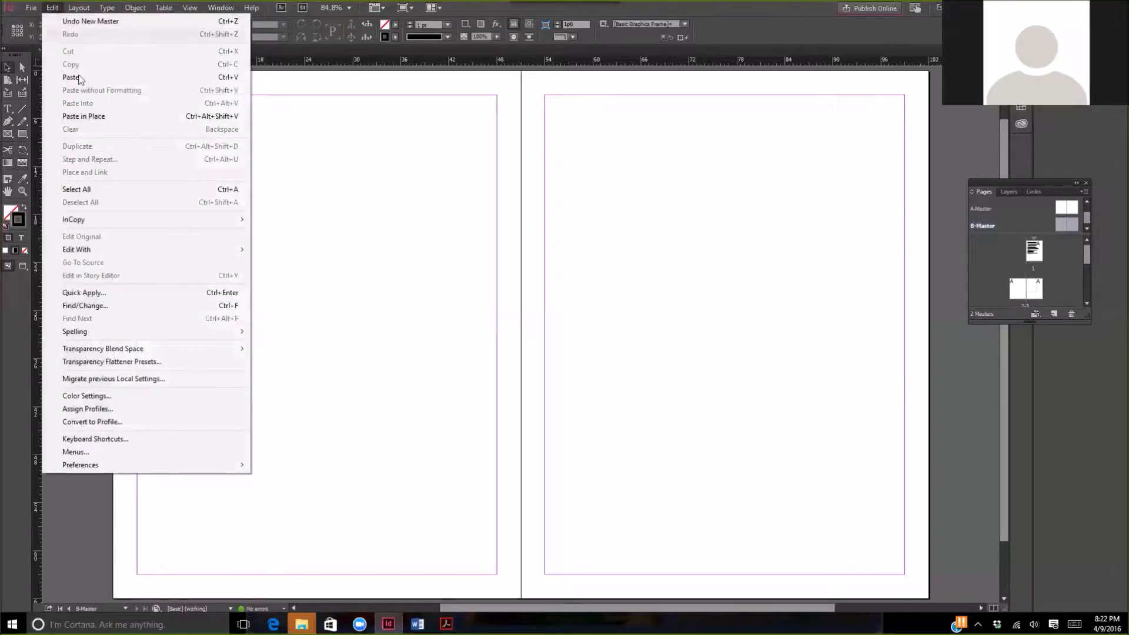
{"action": "left_click", "coordinate": [78, 78]}
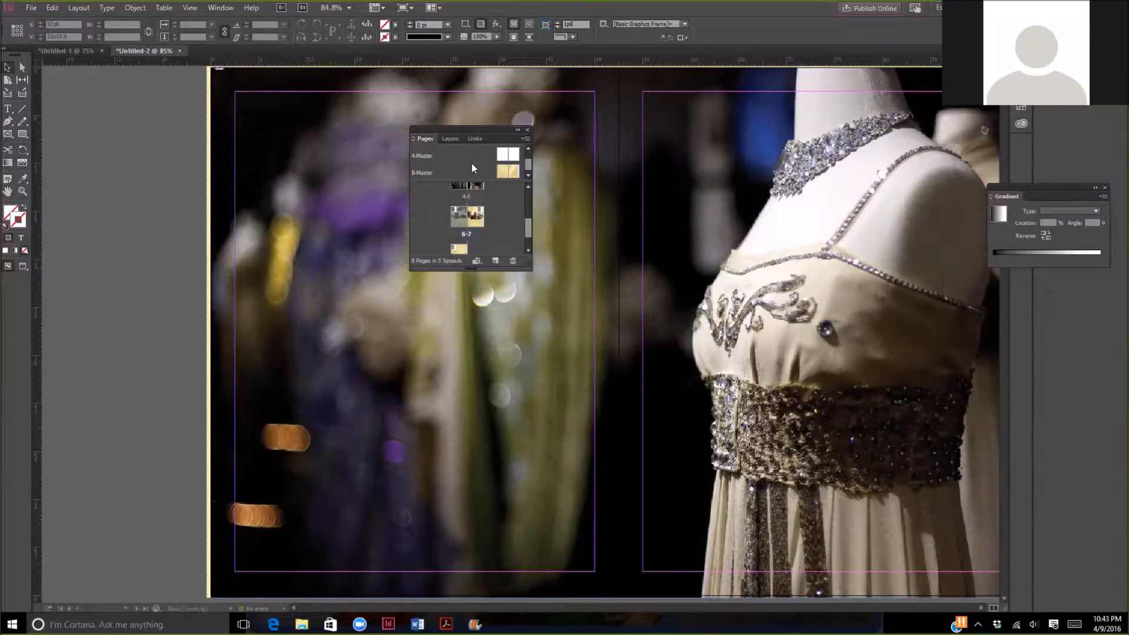
- Start applying B-Master to document pages and try the page range 1-2, 7, 10 as the target
{"action": "right_click", "coordinate": [485, 171]}
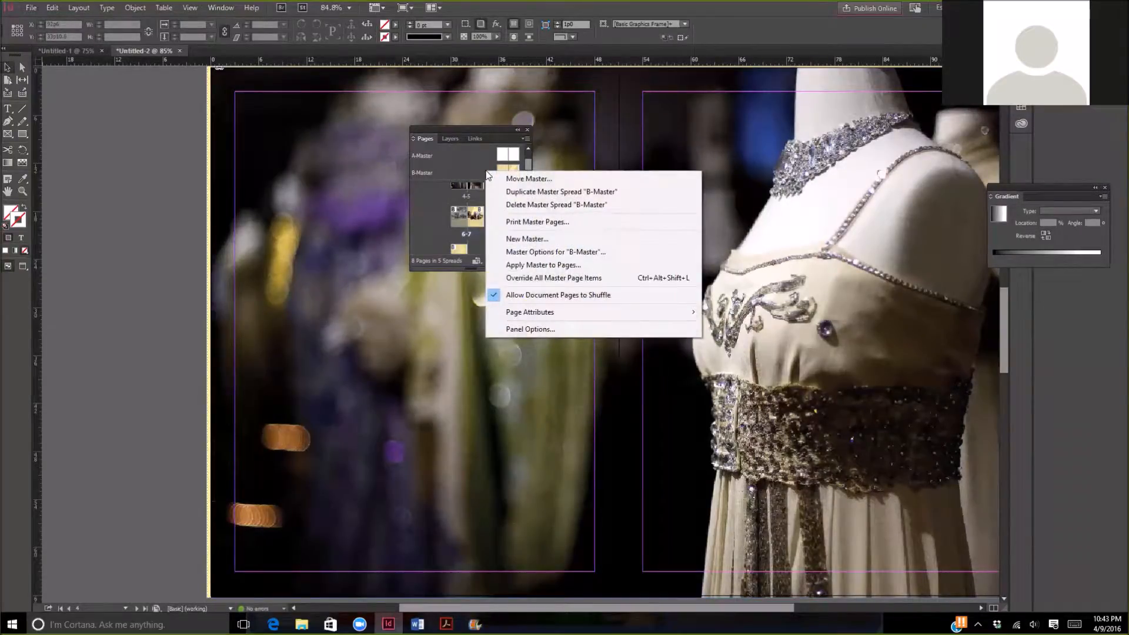
{"action": "left_click", "coordinate": [587, 269]}
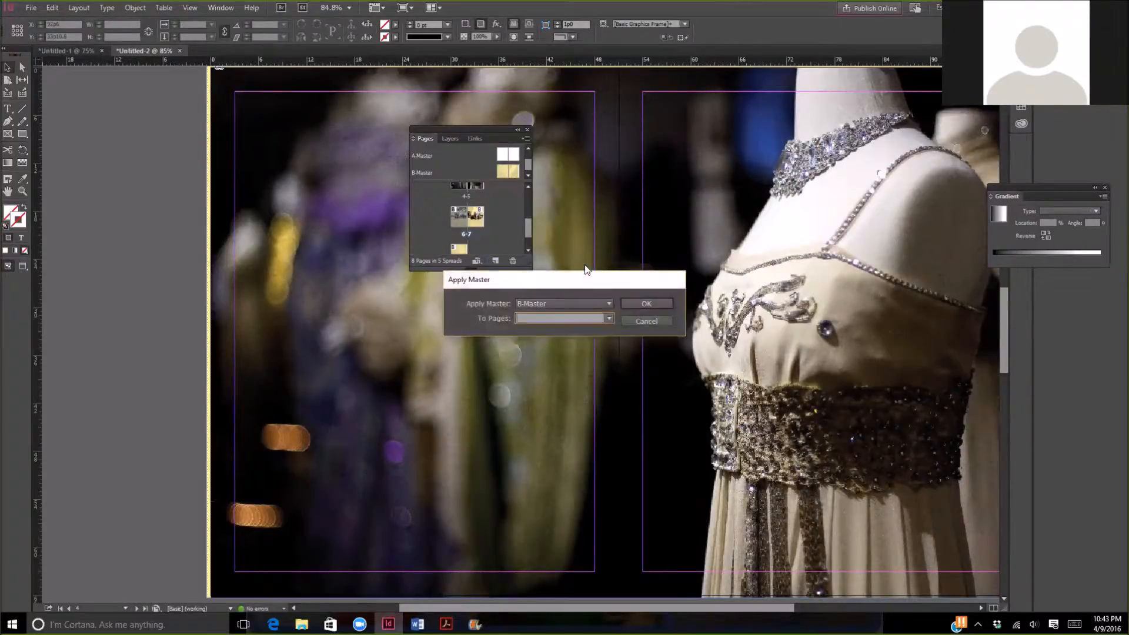
{"action": "left_click", "coordinate": [608, 305]}
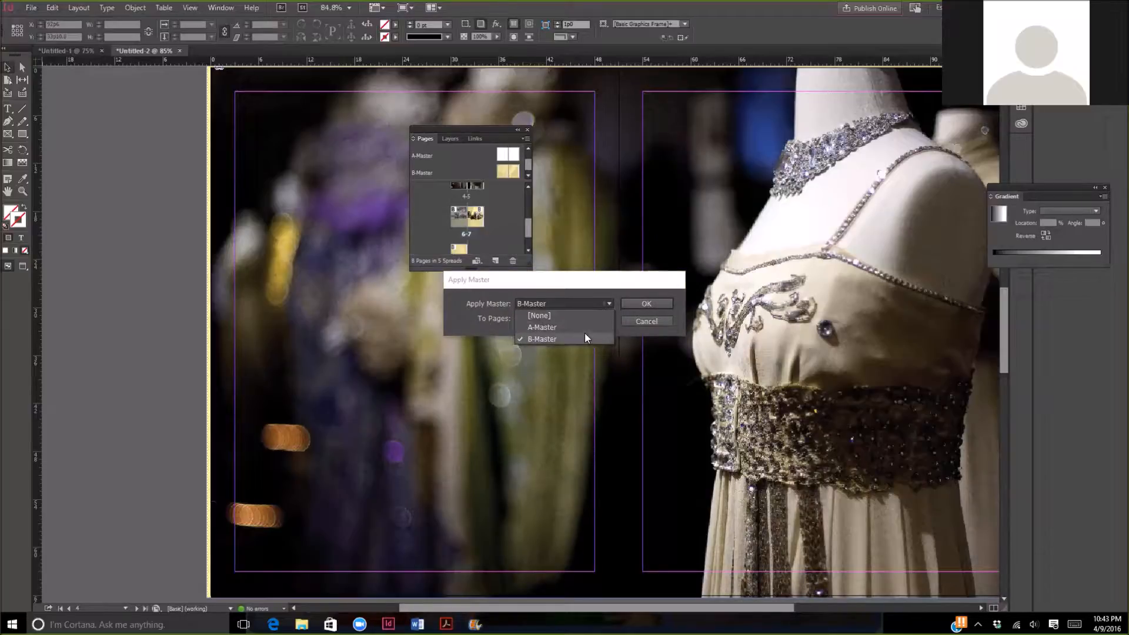
{"action": "left_click", "coordinate": [464, 318]}
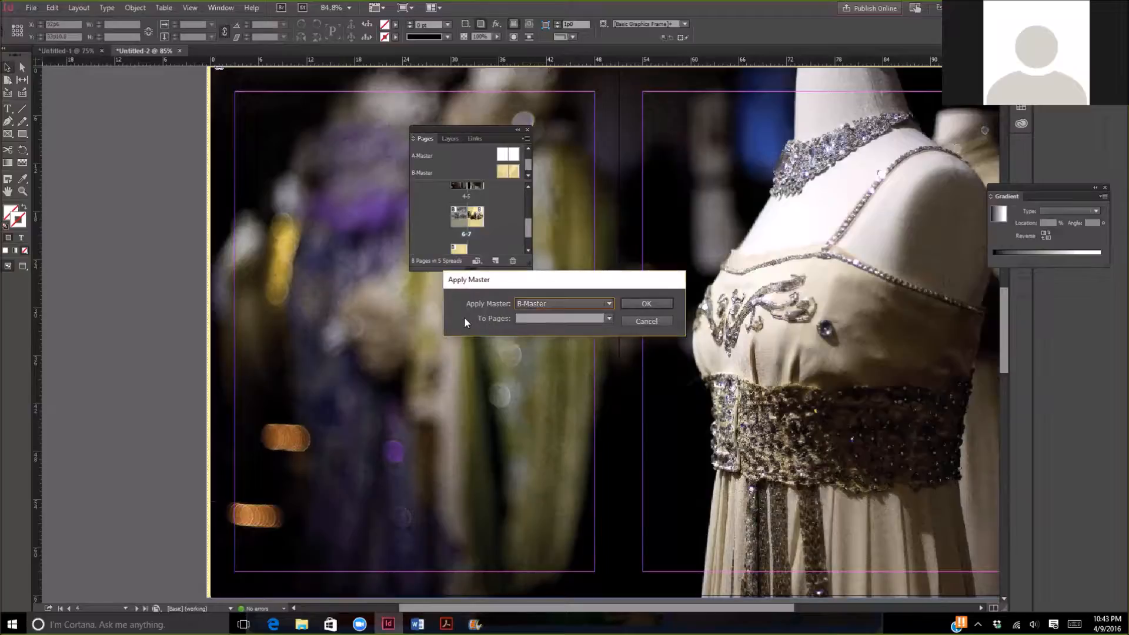
{"action": "left_click", "coordinate": [515, 319]}
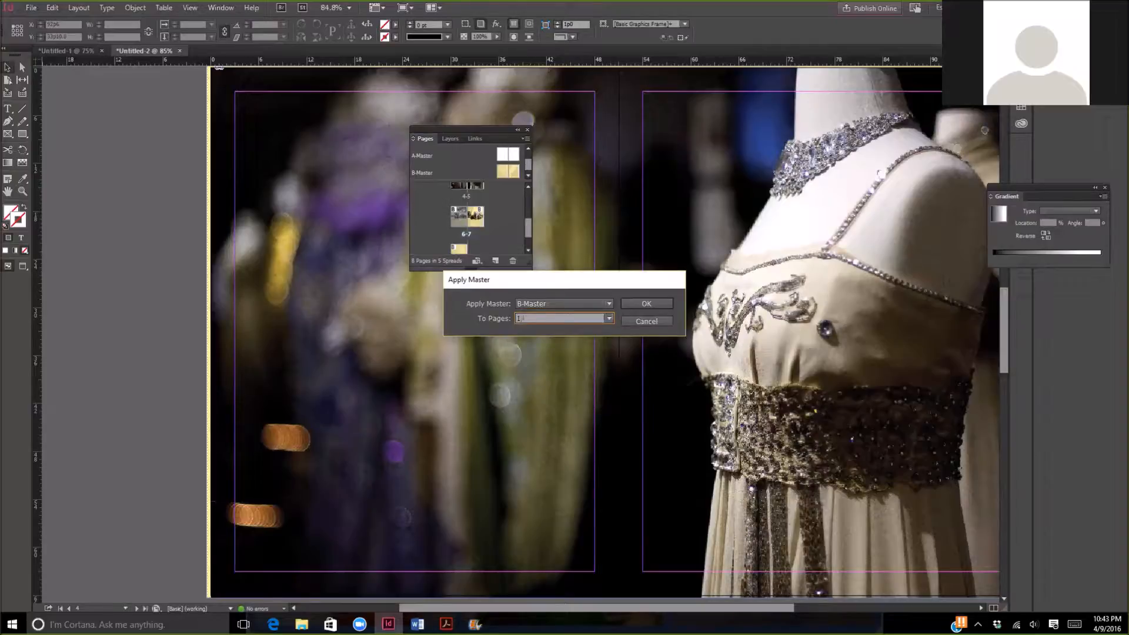
{"action": "type", "text": "1-2, 7, 10"}
{"action": "key", "text": "BackSpace"}
{"action": "key", "text": "BackSpace"}
{"action": "key", "text": "BackSpace"}
{"action": "key", "text": "BackSpace"}
{"action": "key", "text": "BackSpace"}
{"action": "key", "text": "BackSpace"}
{"action": "key", "text": "BackSpace"}
{"action": "key", "text": "BackSpace"}
{"action": "key", "text": "BackSpace"}
- Choose All Pages as the target and apply B-Master
{"action": "left_click", "coordinate": [609, 318]}
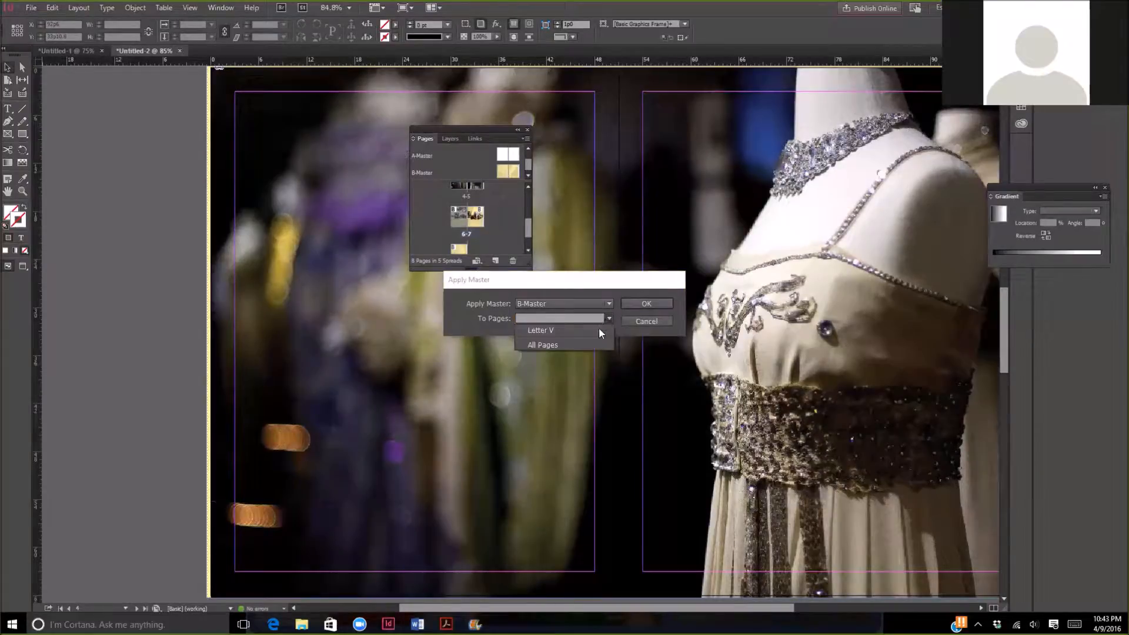
{"action": "left_click", "coordinate": [596, 345]}
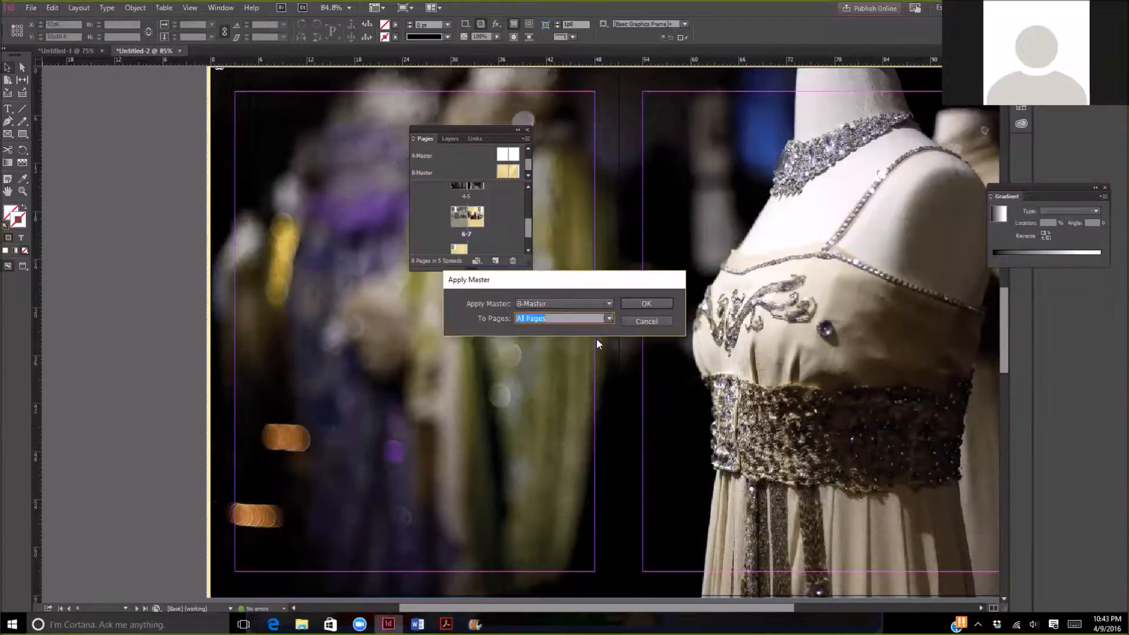
{"action": "left_click", "coordinate": [634, 304]}
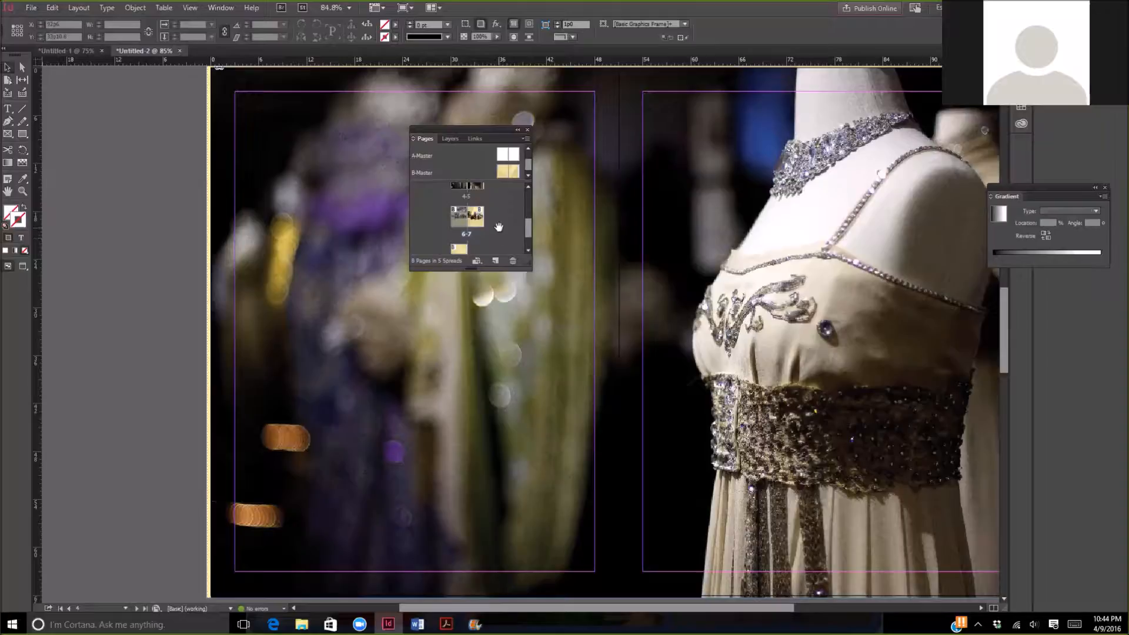
- Look through the page thumbnails and open the master options for B-Master
{"action": "scroll", "coordinate": [498, 227], "scroll_direction": "down", "scroll_amount": 2}
{"action": "scroll", "coordinate": [499, 227], "scroll_direction": "up", "scroll_amount": 4}
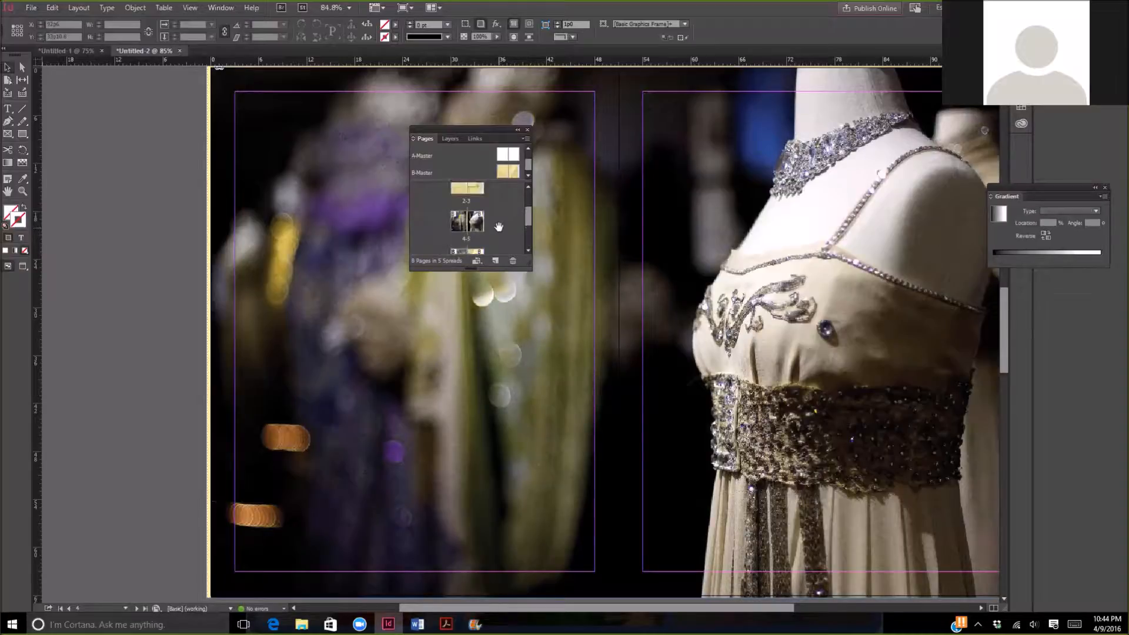
{"action": "scroll", "coordinate": [499, 227], "scroll_direction": "down", "scroll_amount": 2}
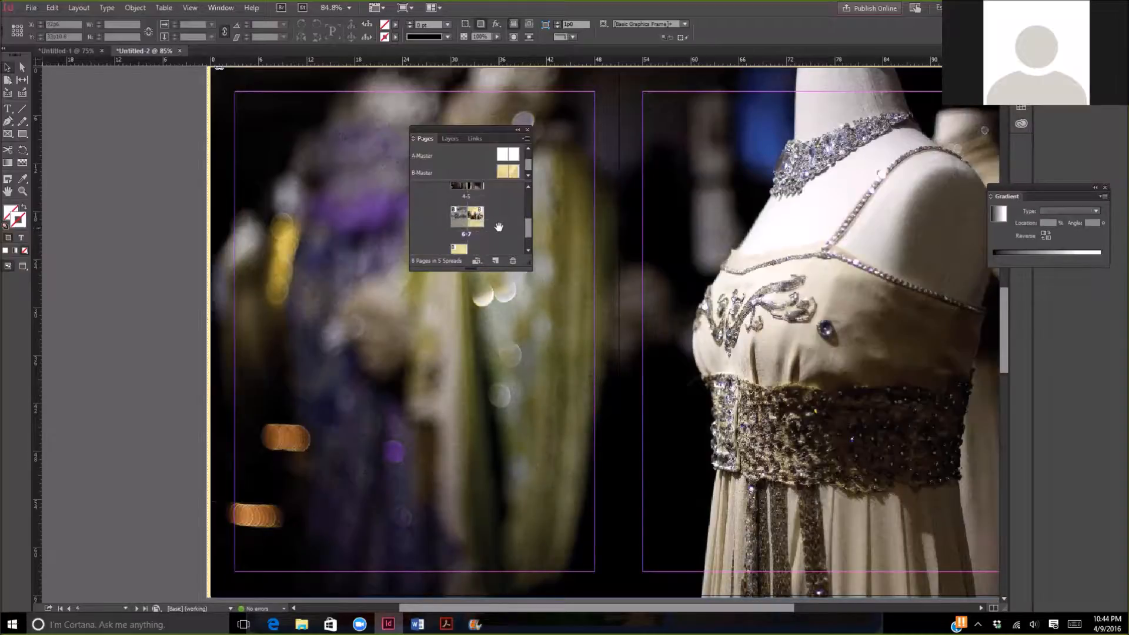
{"action": "right_click", "coordinate": [482, 172]}
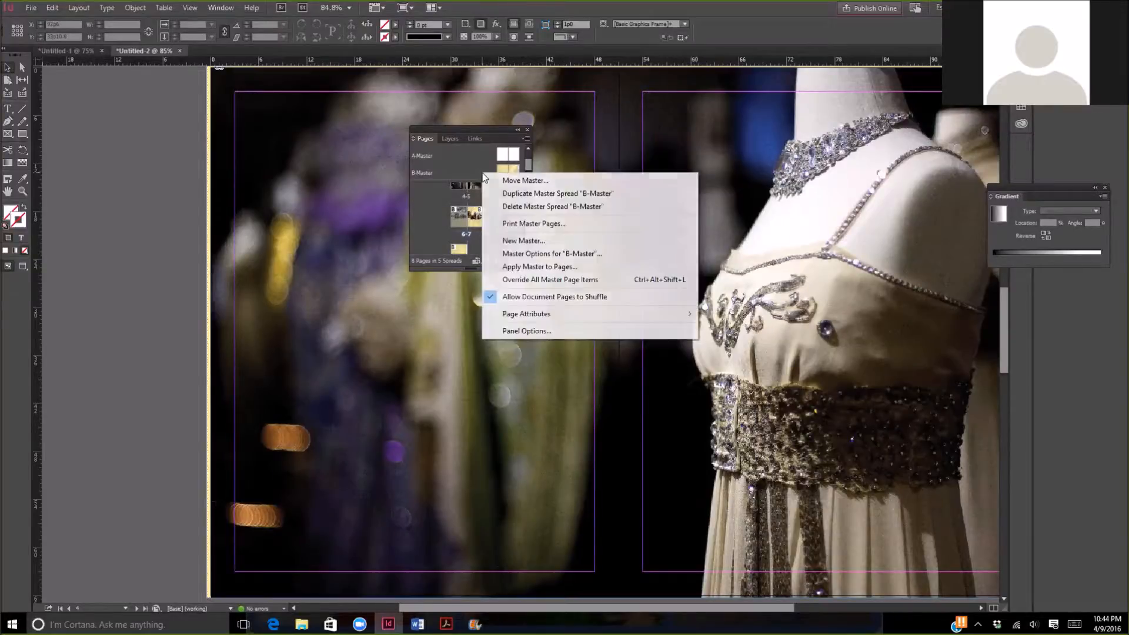
{"action": "left_click", "coordinate": [577, 255]}
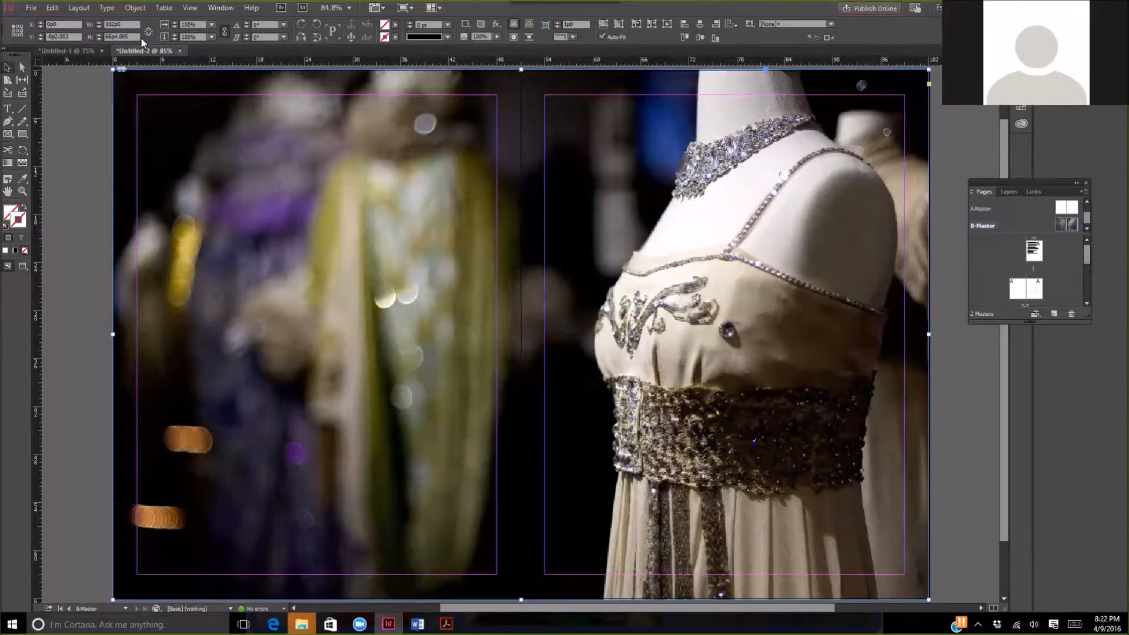
- Show the Effects settings and lower the opacity of the pasted image on B-Master to 29%
{"action": "left_click", "coordinate": [218, 13]}
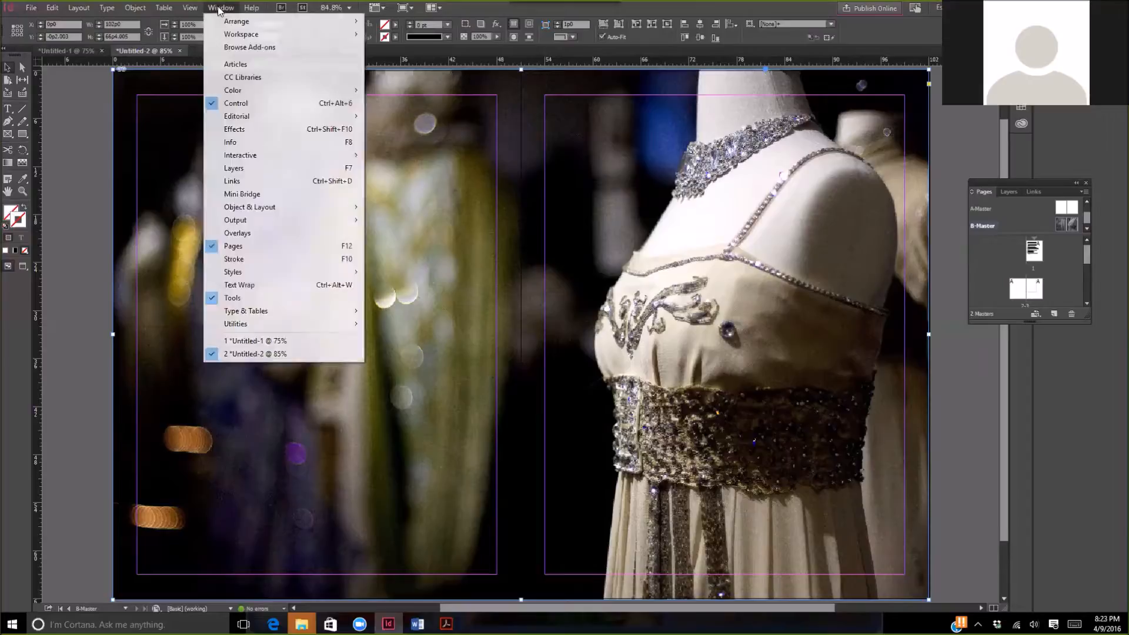
{"action": "left_click", "coordinate": [261, 131]}
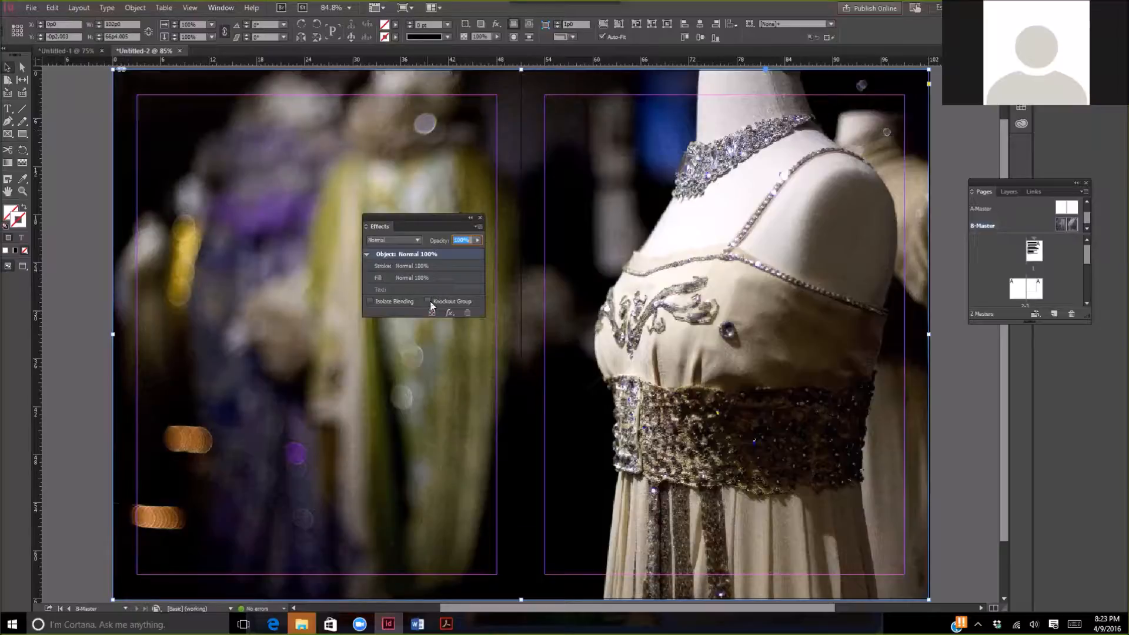
{"action": "left_click", "coordinate": [478, 241]}
{"action": "left_click_drag", "start_coordinate": [478, 250], "coordinate": [436, 253]}
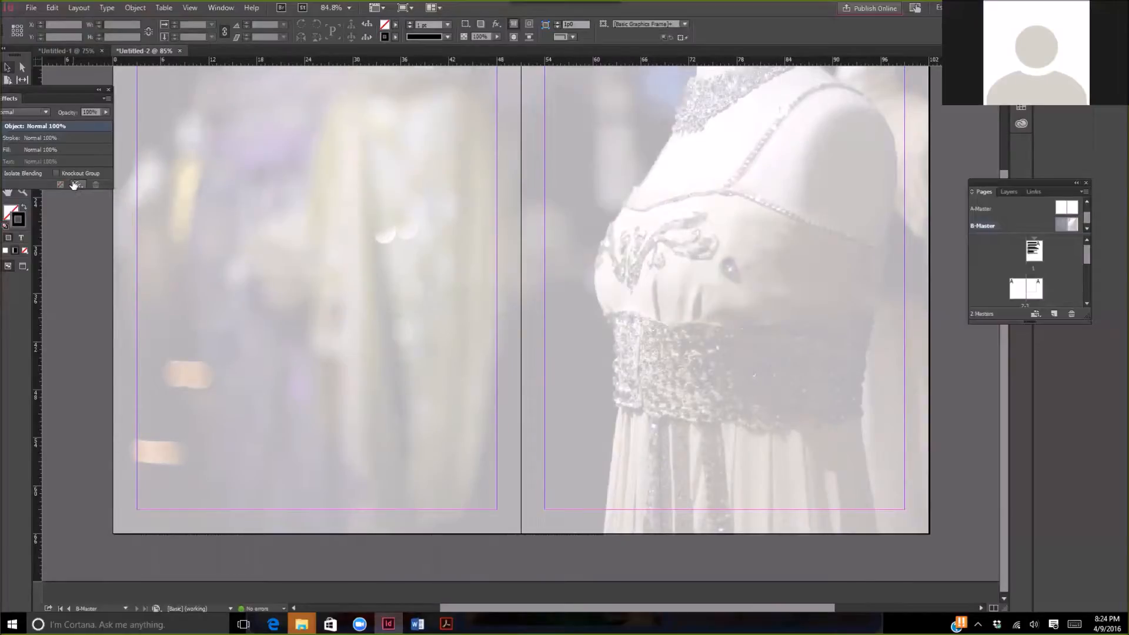
- Move the faded image off the B-Master spread onto the pasteboard beside the right-hand page
{"action": "left_click", "coordinate": [265, 184]}
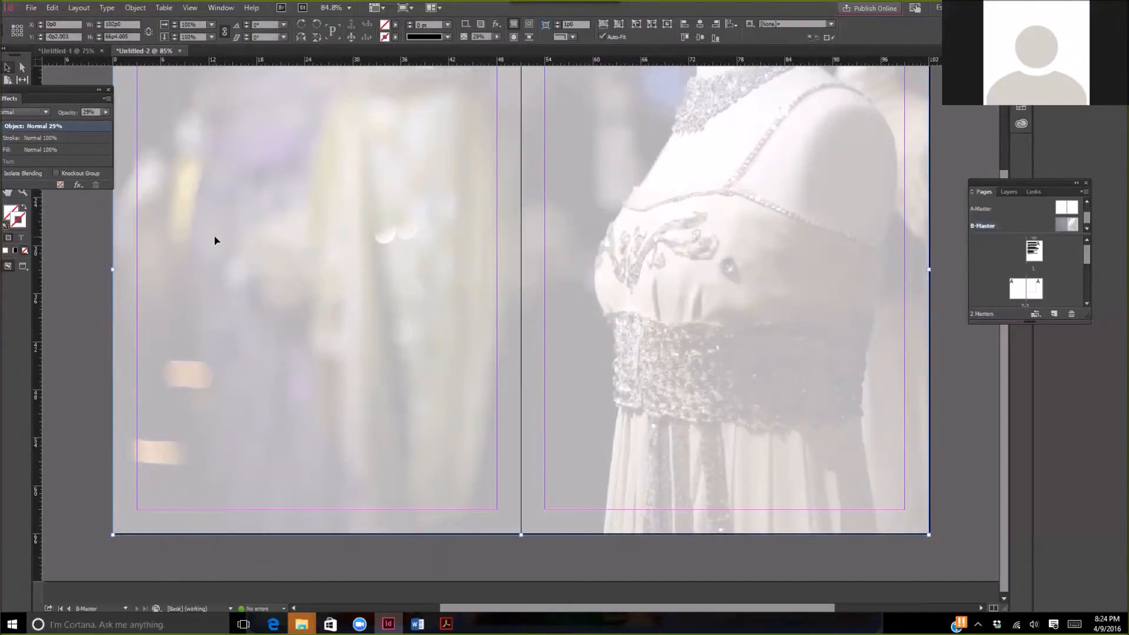
{"action": "left_click_drag", "start_coordinate": [215, 240], "coordinate": [886, 321]}
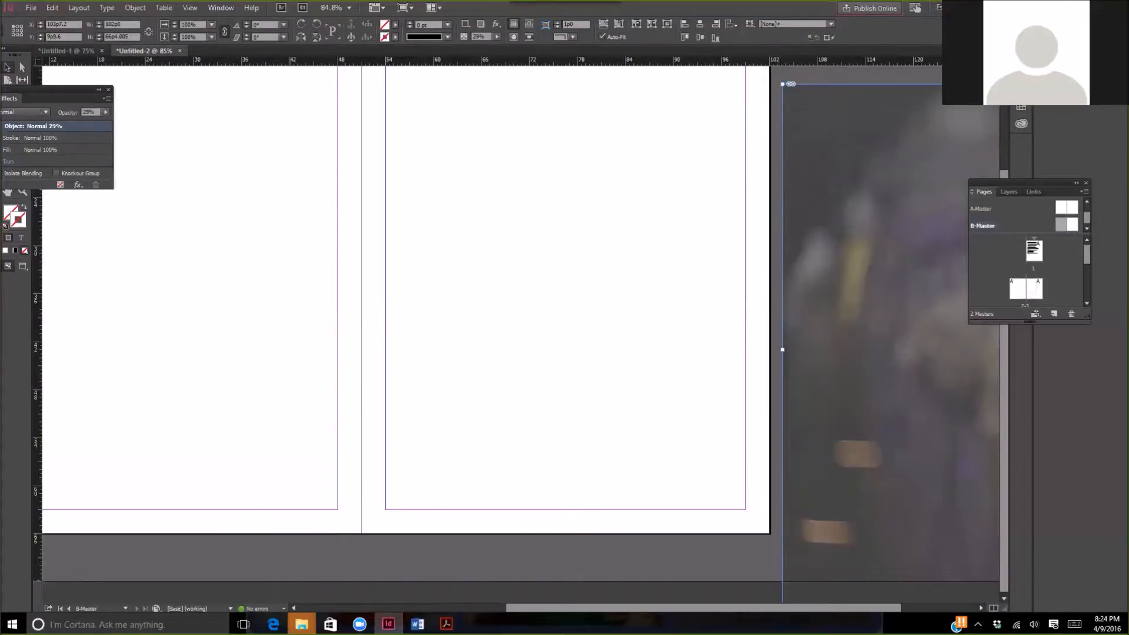
- Draw a rectangle about 103p0 wide that covers both pages of the B-Master spread
{"action": "left_click", "coordinate": [294, 610]}
{"action": "scroll", "coordinate": [548, 355], "scroll_direction": "up", "scroll_amount": 1}
{"action": "scroll", "coordinate": [547, 353], "scroll_direction": "up", "scroll_amount": 2}
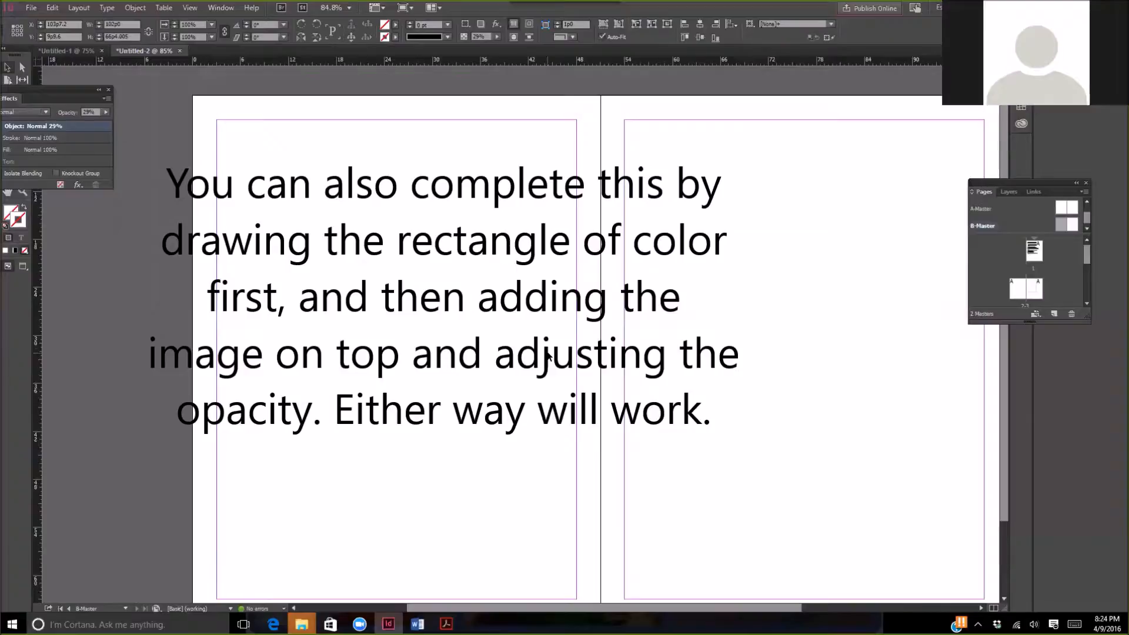
{"action": "left_click_drag", "start_coordinate": [76, 89], "coordinate": [140, 75]}
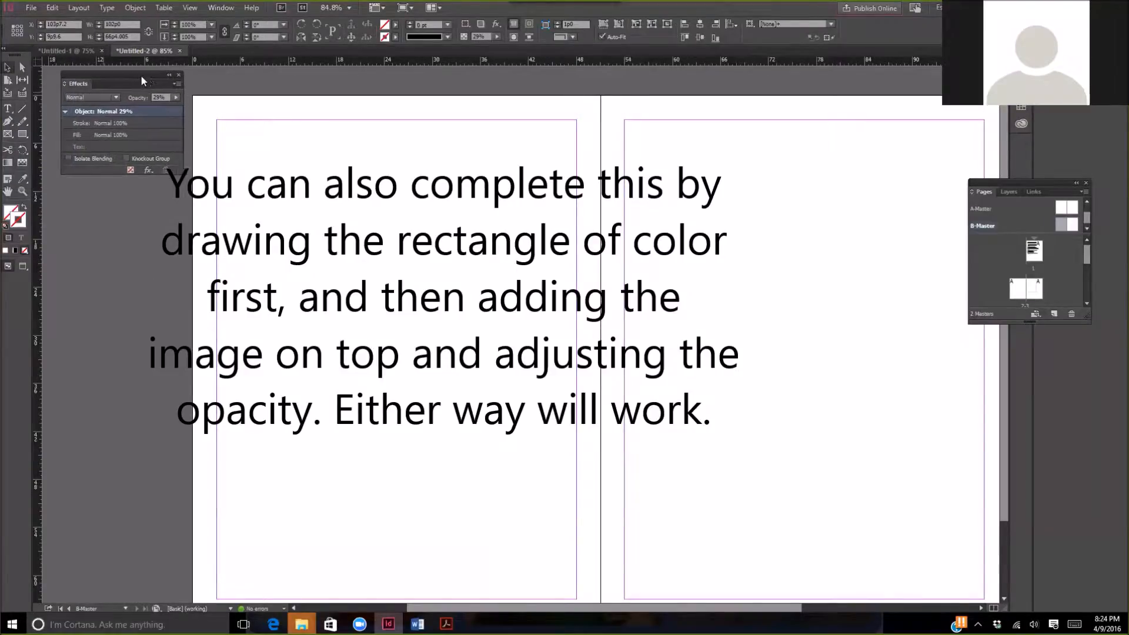
{"action": "left_click", "coordinate": [24, 135]}
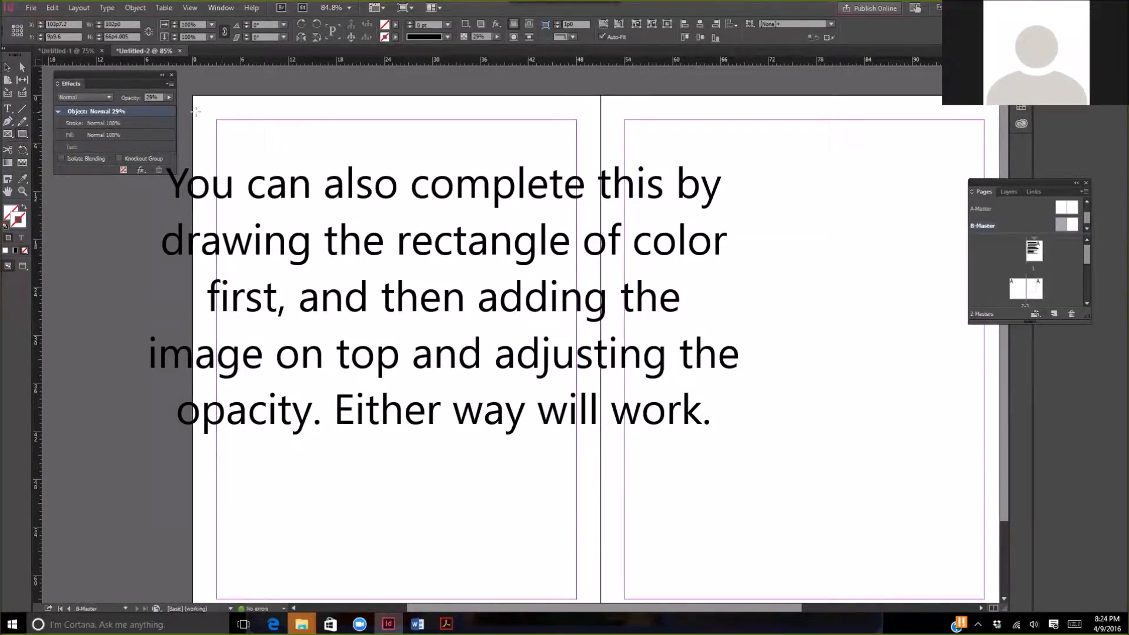
{"action": "left_click_drag", "start_coordinate": [189, 92], "coordinate": [930, 539]}
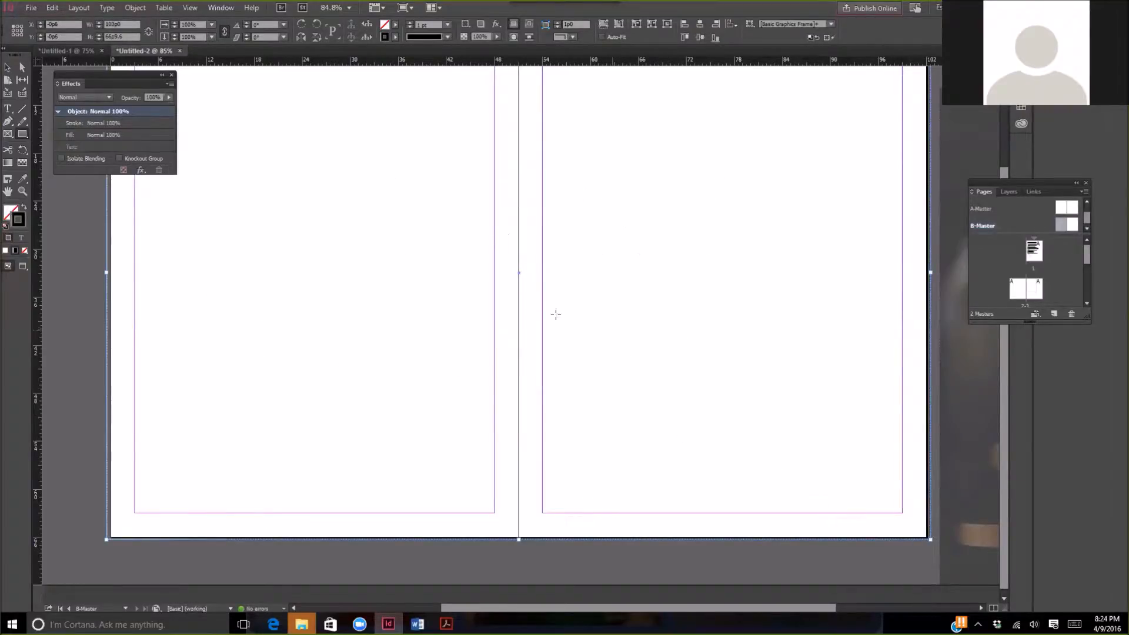
- Fill the rectangle with the pale yellow colour ffee9f
{"action": "double_click", "coordinate": [385, 26]}
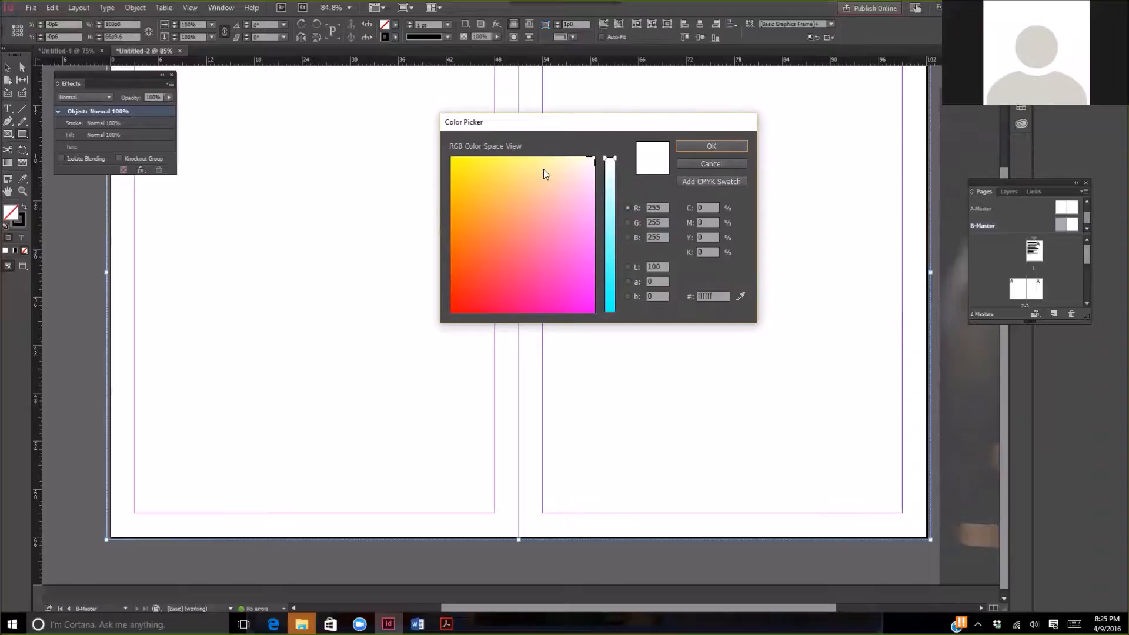
{"action": "mouse_move", "coordinate": [543, 168]}
{"action": "left_mouse_down"}
{"action": "mouse_move", "coordinate": [550, 175]}
{"action": "mouse_move", "coordinate": [551, 161]}
{"action": "mouse_move", "coordinate": [541, 168]}
{"action": "left_mouse_up"}
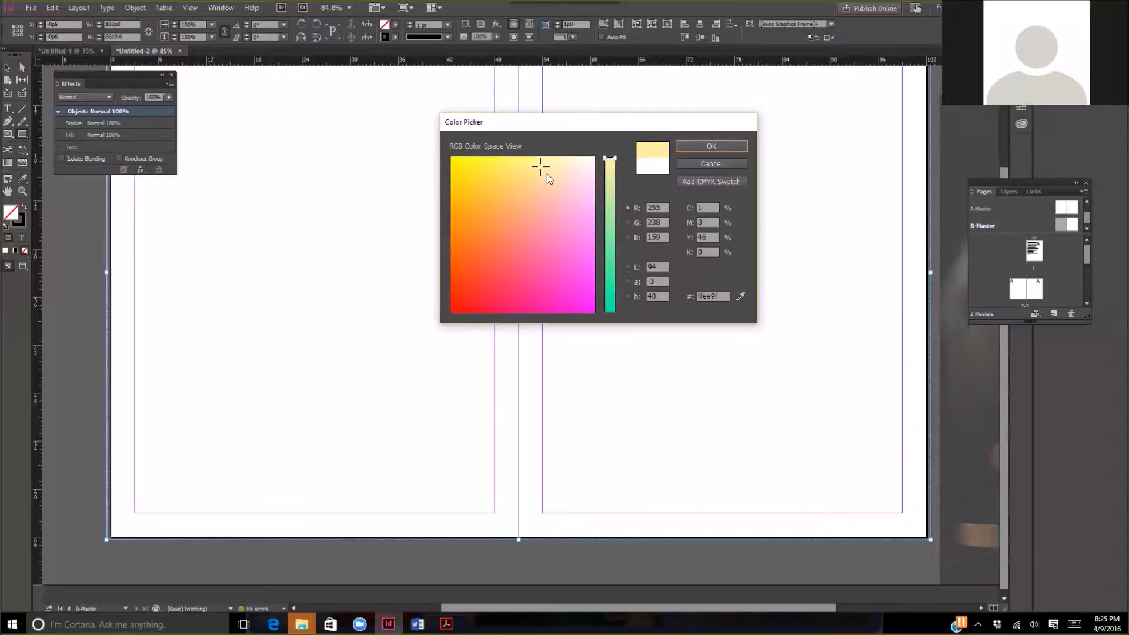
{"action": "left_click", "coordinate": [701, 146]}
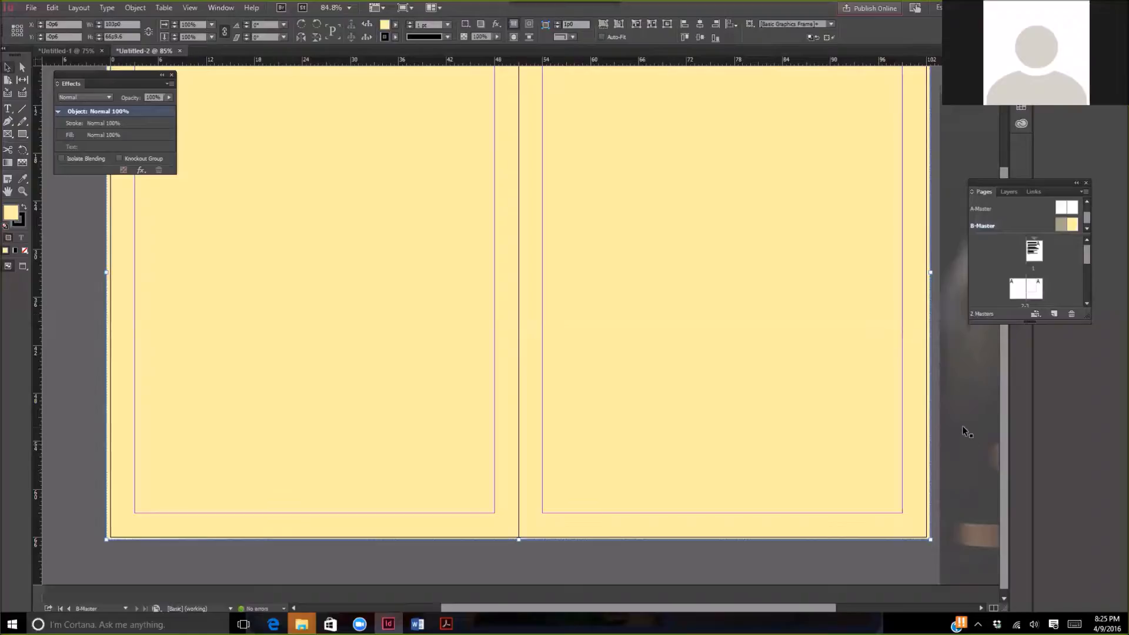
- Move the faded image back over the yellow rectangle at X 0p0 and bring it to the front
{"action": "left_click_drag", "start_coordinate": [971, 419], "coordinate": [146, 341]}
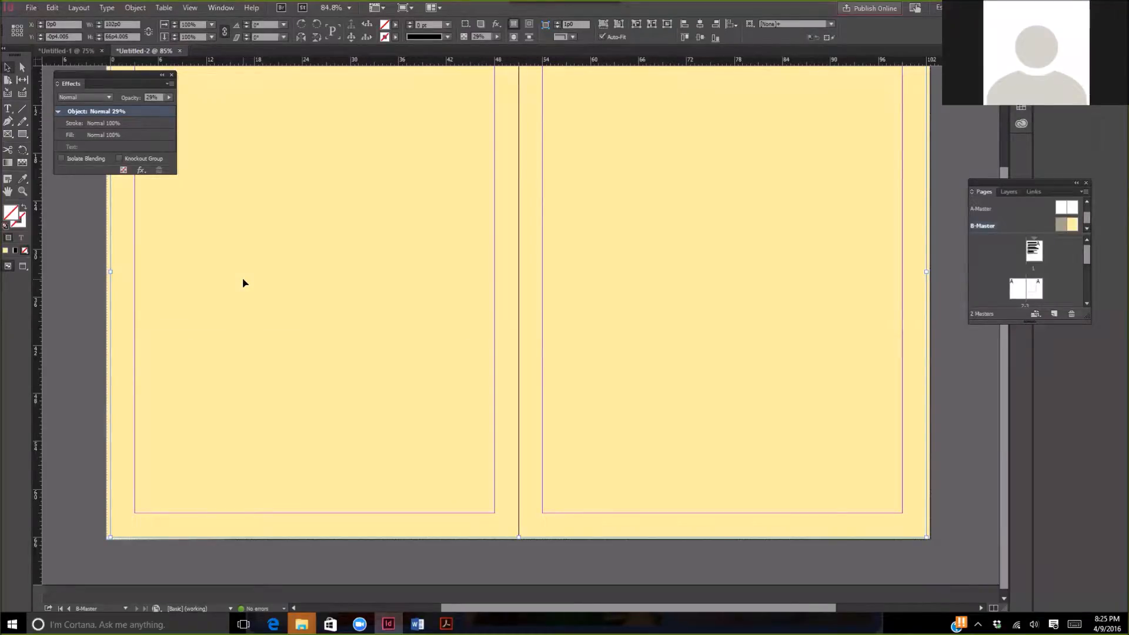
{"action": "right_click", "coordinate": [249, 225]}
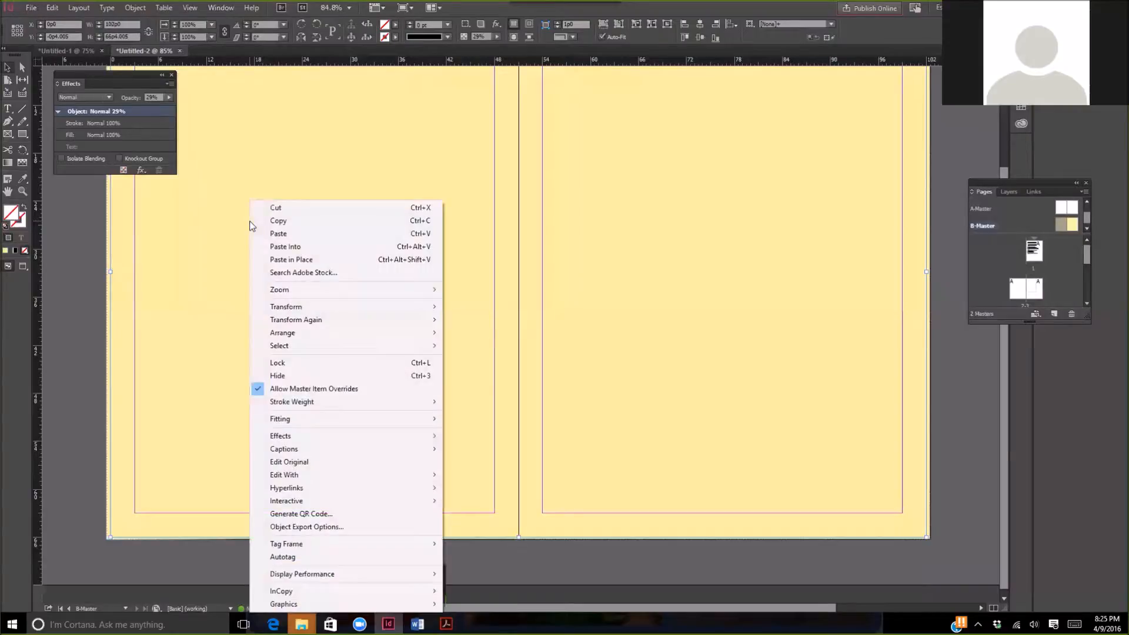
{"action": "mouse_move", "coordinate": [303, 335]}
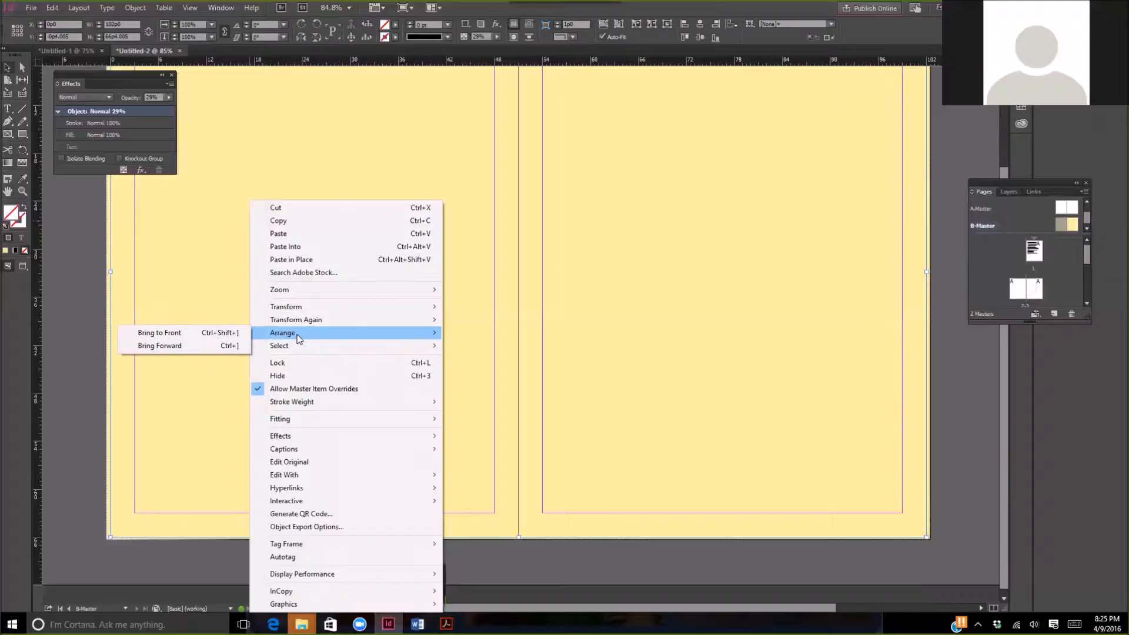
{"action": "left_click", "coordinate": [207, 333]}
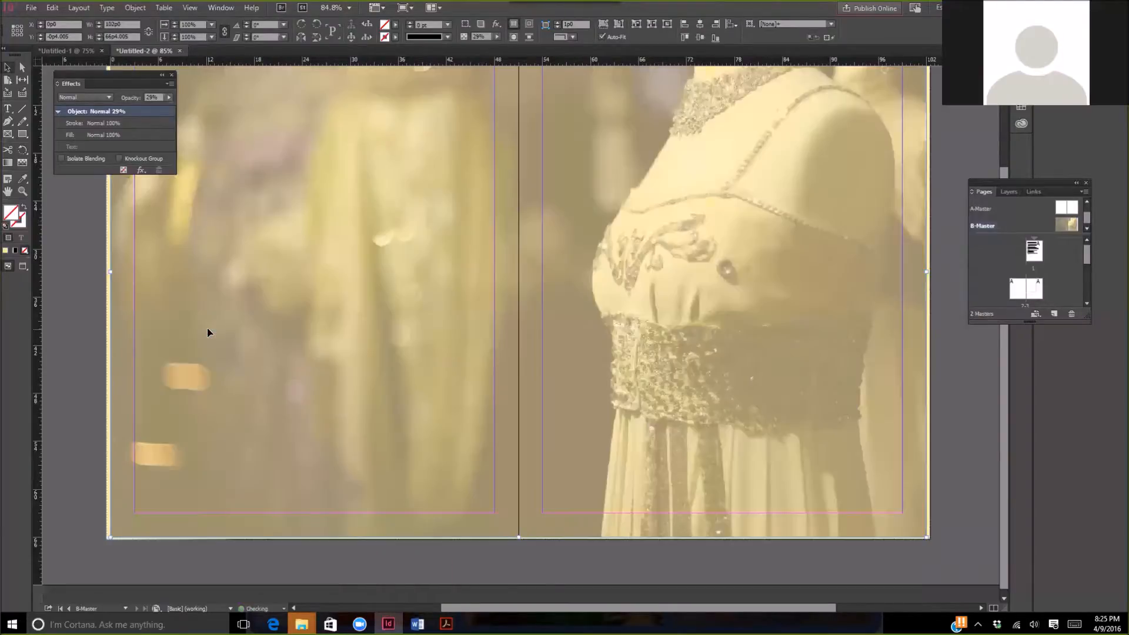
- Lower the opacity of the image over the yellow rectangle a little further
{"action": "scroll", "coordinate": [937, 466], "scroll_direction": "up", "scroll_amount": 2}
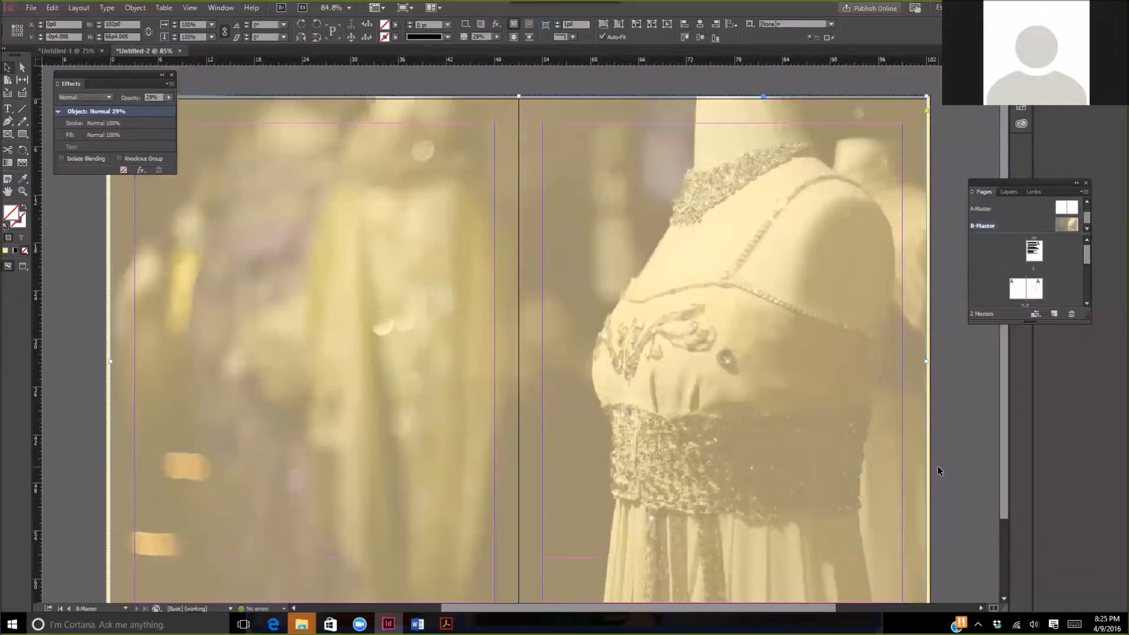
{"action": "scroll", "coordinate": [938, 470], "scroll_direction": "down", "scroll_amount": 2}
{"action": "scroll", "coordinate": [939, 467], "scroll_direction": "up", "scroll_amount": 1}
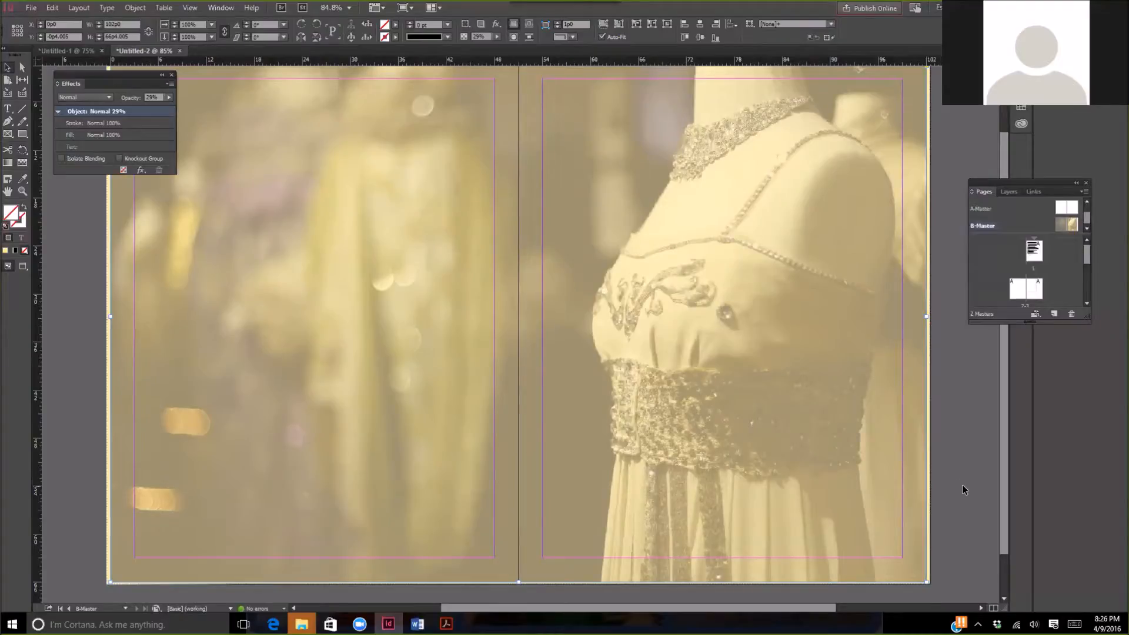
{"action": "scroll", "coordinate": [959, 482], "scroll_direction": "up", "scroll_amount": 1}
{"action": "scroll", "coordinate": [959, 482], "scroll_direction": "down", "scroll_amount": 1}
{"action": "left_click_drag", "start_coordinate": [153, 87], "coordinate": [305, 115]}
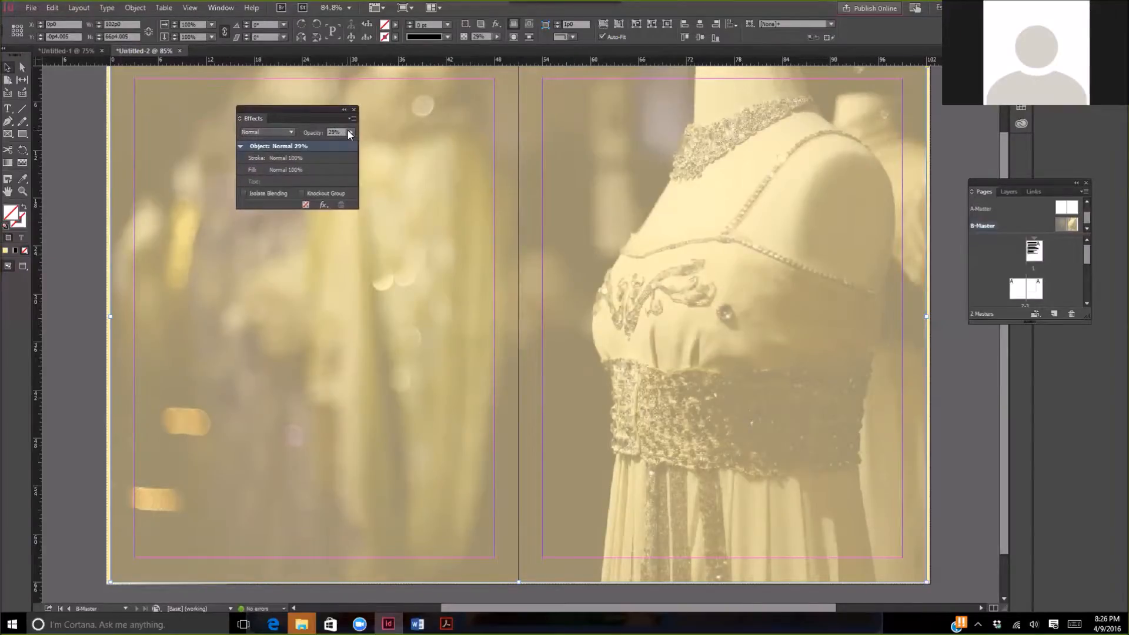
{"action": "left_click", "coordinate": [350, 132]}
{"action": "left_click_drag", "start_coordinate": [311, 143], "coordinate": [300, 144]}
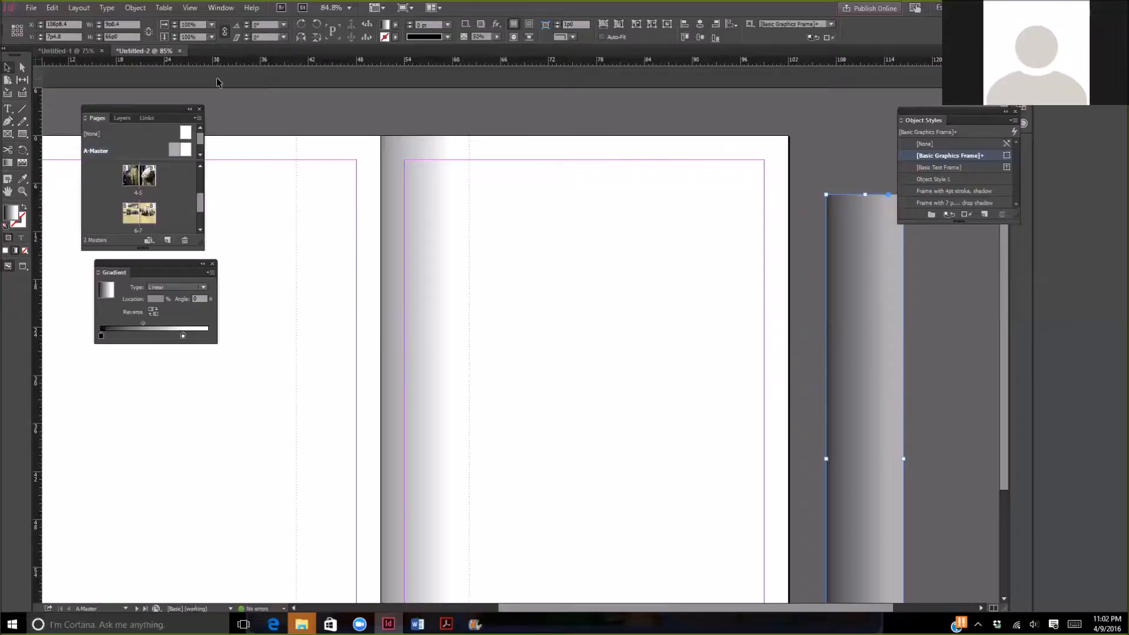
- Hide the highlight and shadow effect layer on the A-Master spread and show it again to check what it holds
{"action": "left_click", "coordinate": [220, 8]}
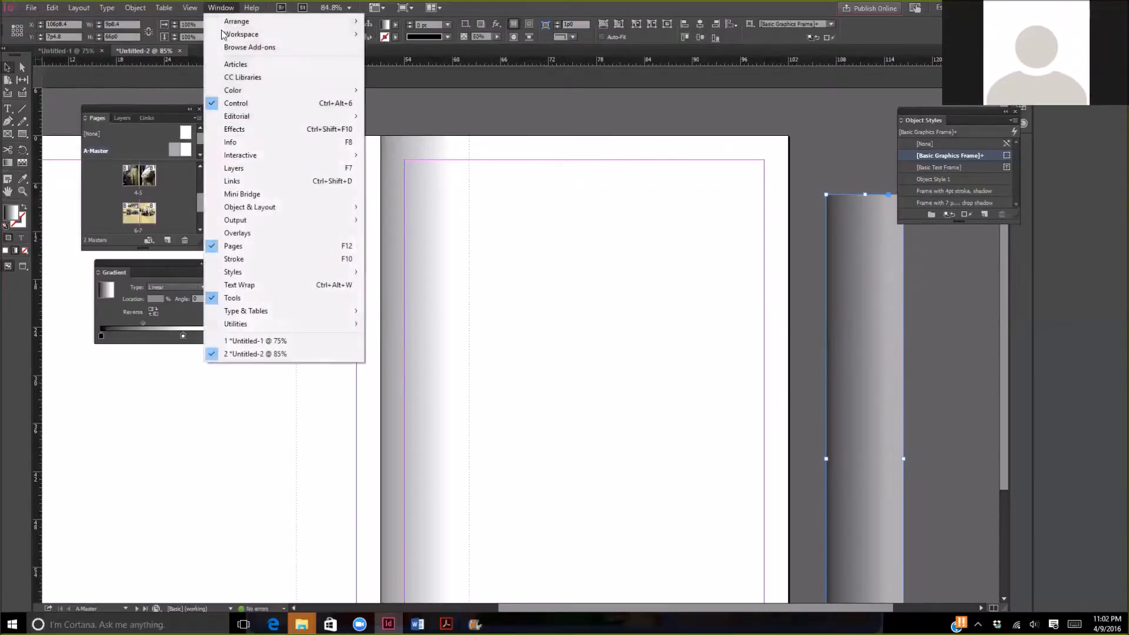
{"action": "left_click", "coordinate": [246, 173]}
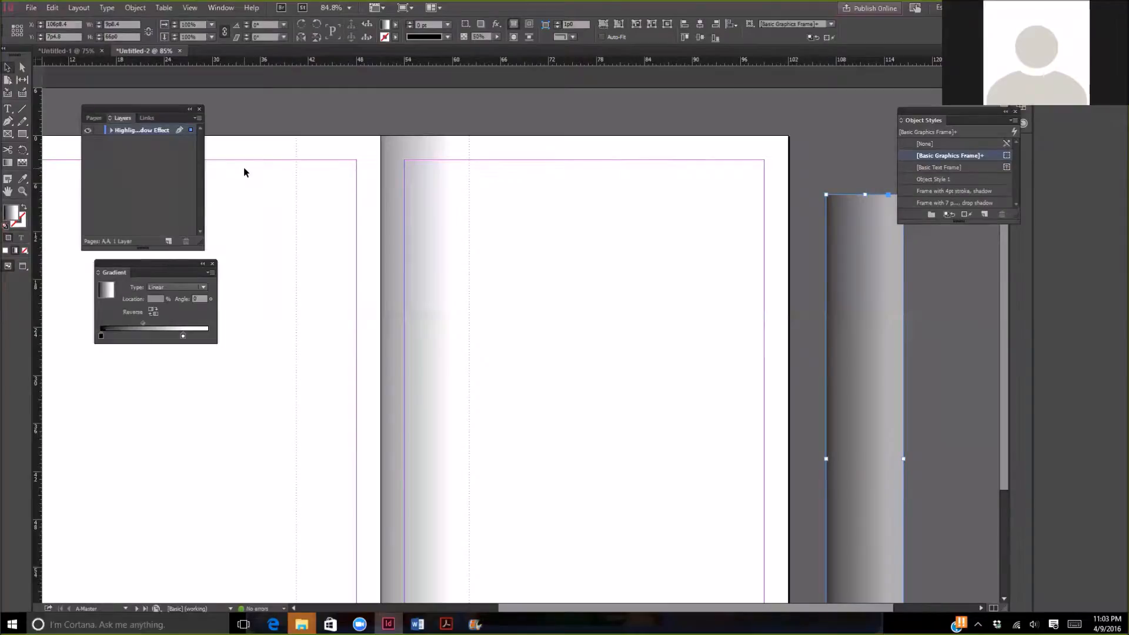
{"action": "left_click_drag", "start_coordinate": [136, 107], "coordinate": [577, 158]}
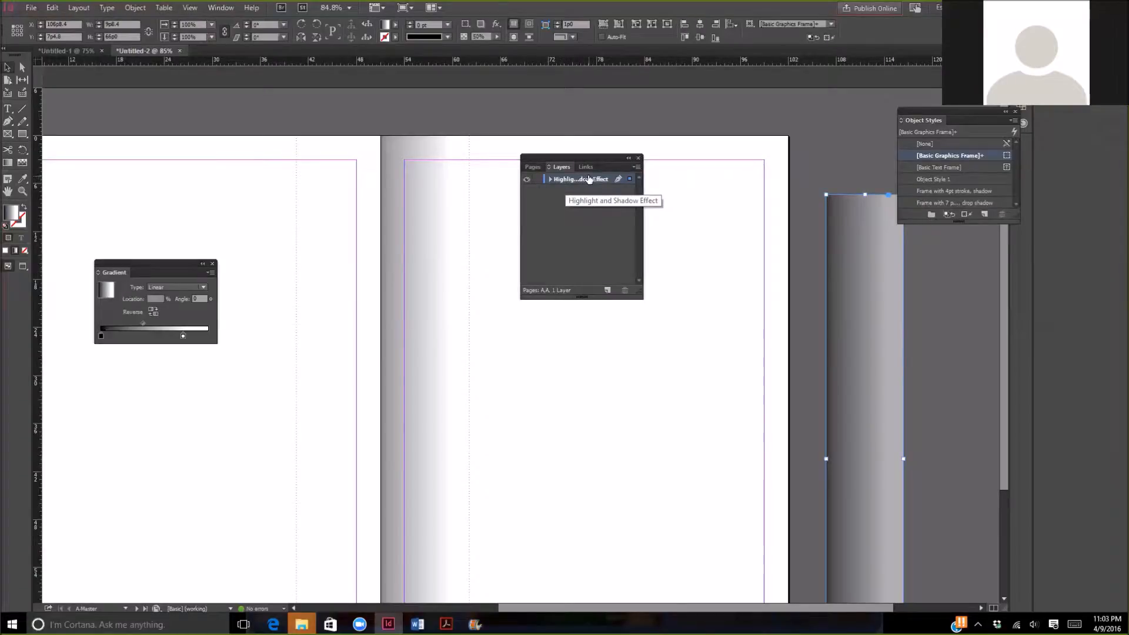
{"action": "left_click", "coordinate": [526, 180]}
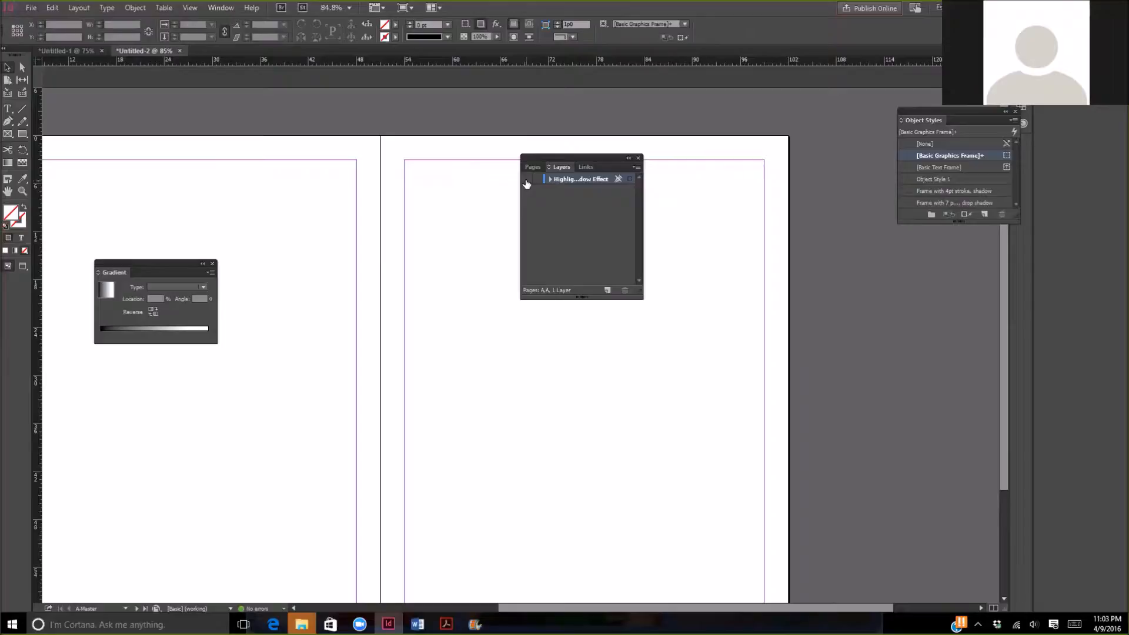
{"action": "left_click", "coordinate": [527, 181]}
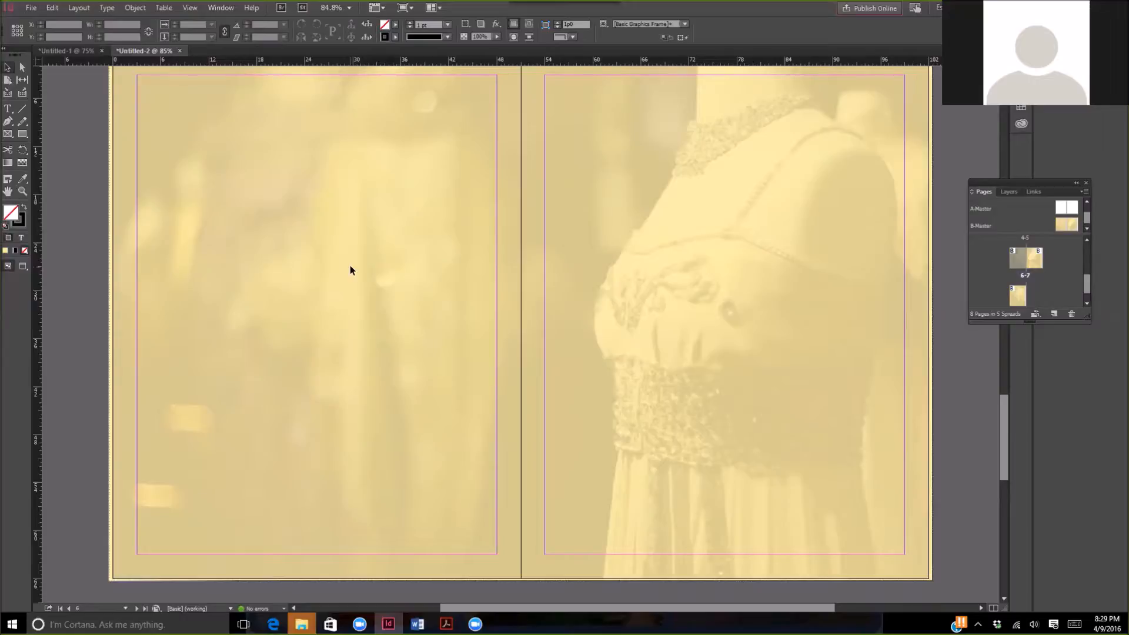
- Load the six images friends1 through friends6 together for placing in the document
{"action": "left_click", "coordinate": [29, 9]}
{"action": "left_click", "coordinate": [69, 174]}
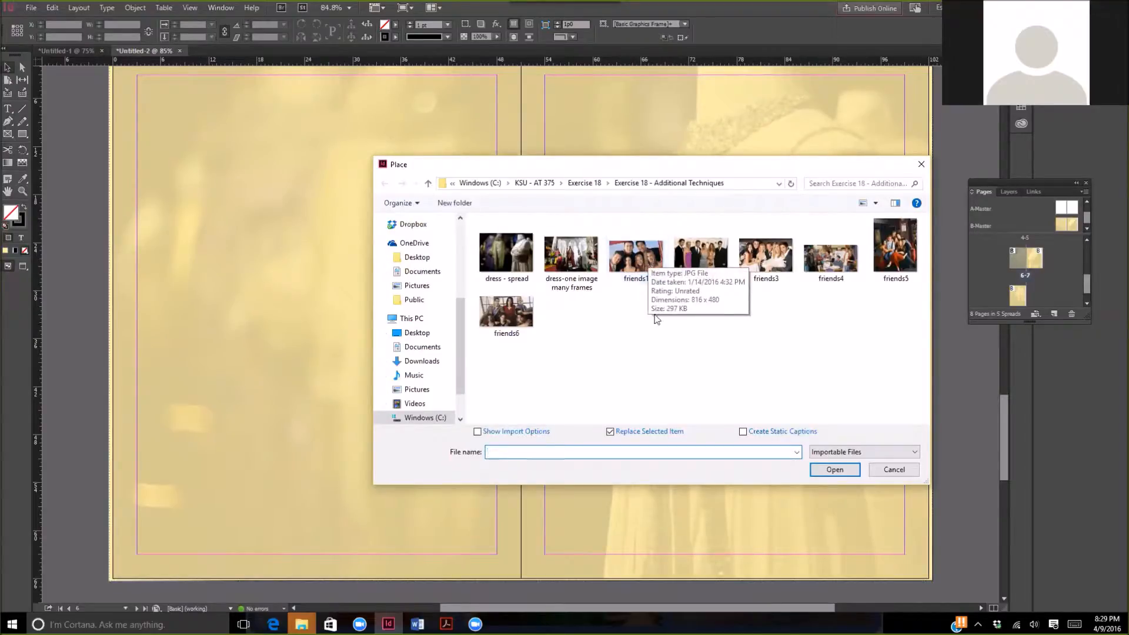
{"action": "left_click", "coordinate": [637, 257]}
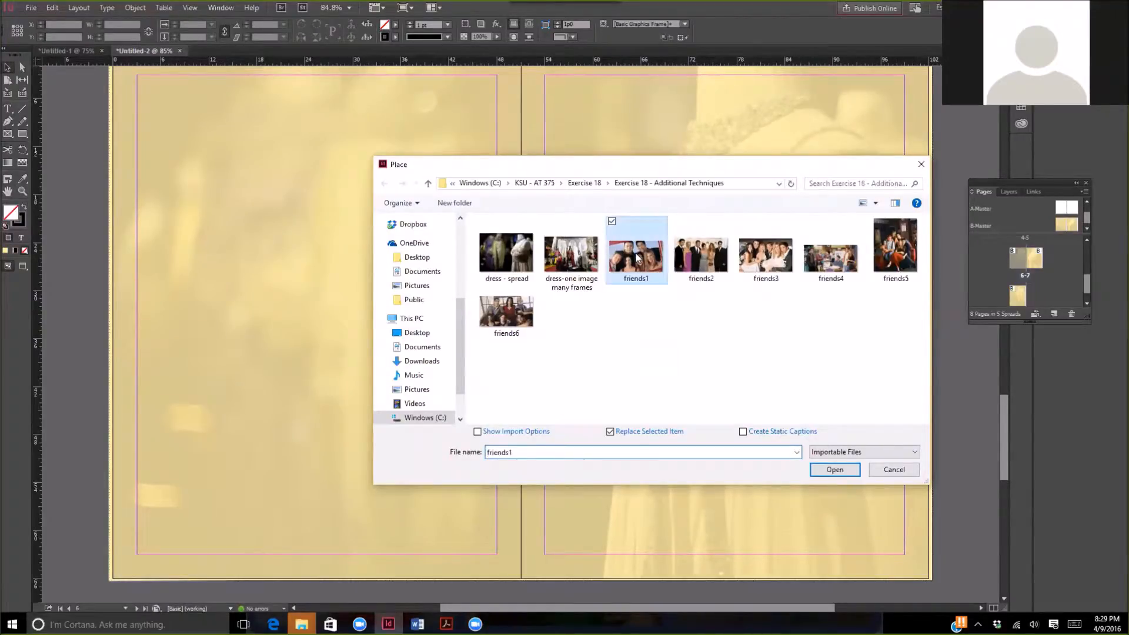
{"action": "left_click", "coordinate": [498, 313], "text": "shift"}
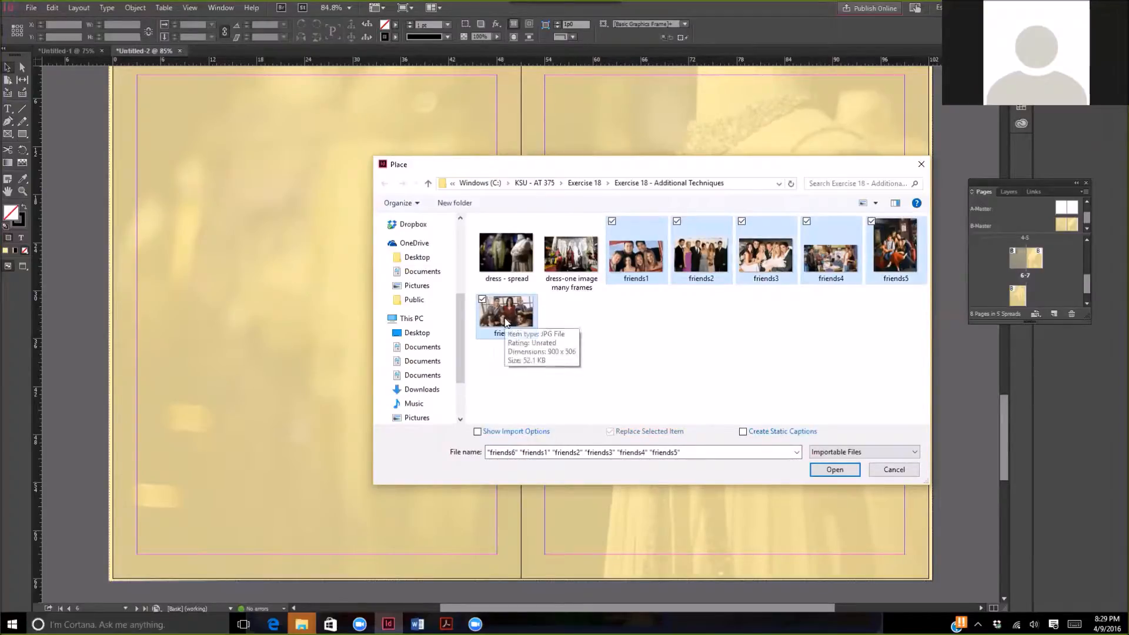
{"action": "left_click", "coordinate": [841, 473]}
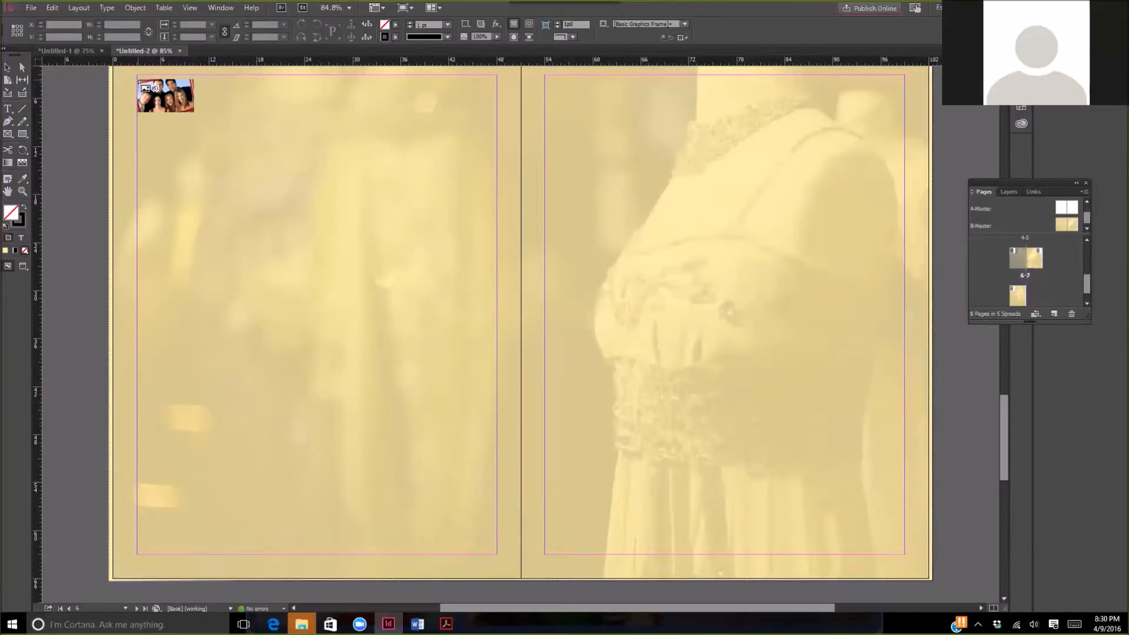
- Place the loaded images on page 6 as a three-column, two-row grid about 45p0 wide and 36p10.8 high
{"action": "left_click_drag", "start_coordinate": [138, 80], "coordinate": [496, 375]}
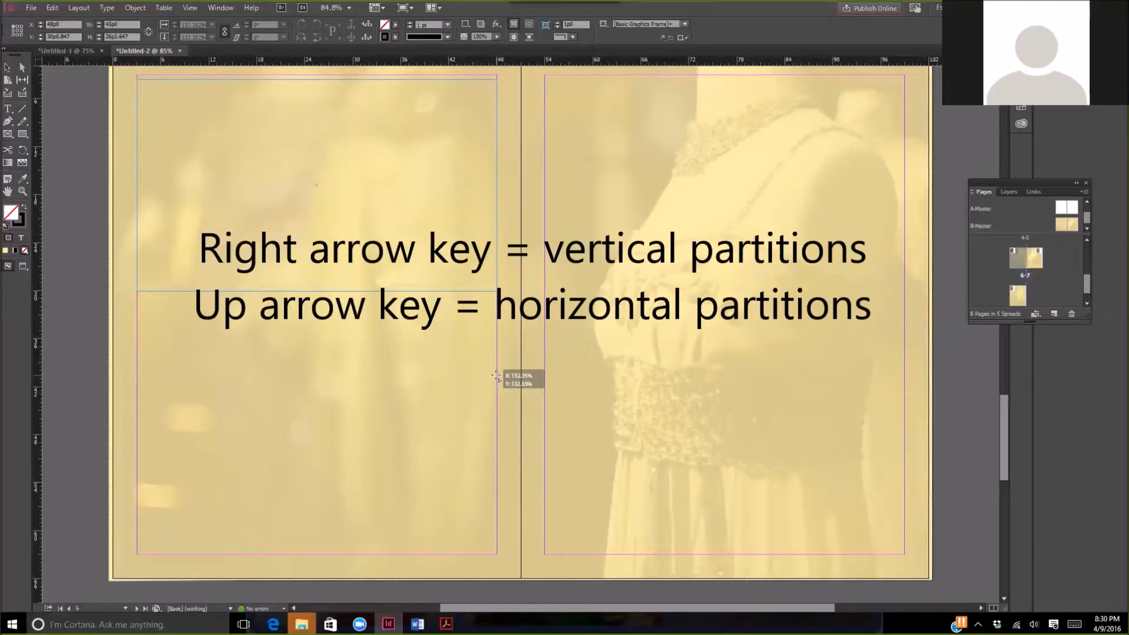
{"action": "key", "text": "Right"}
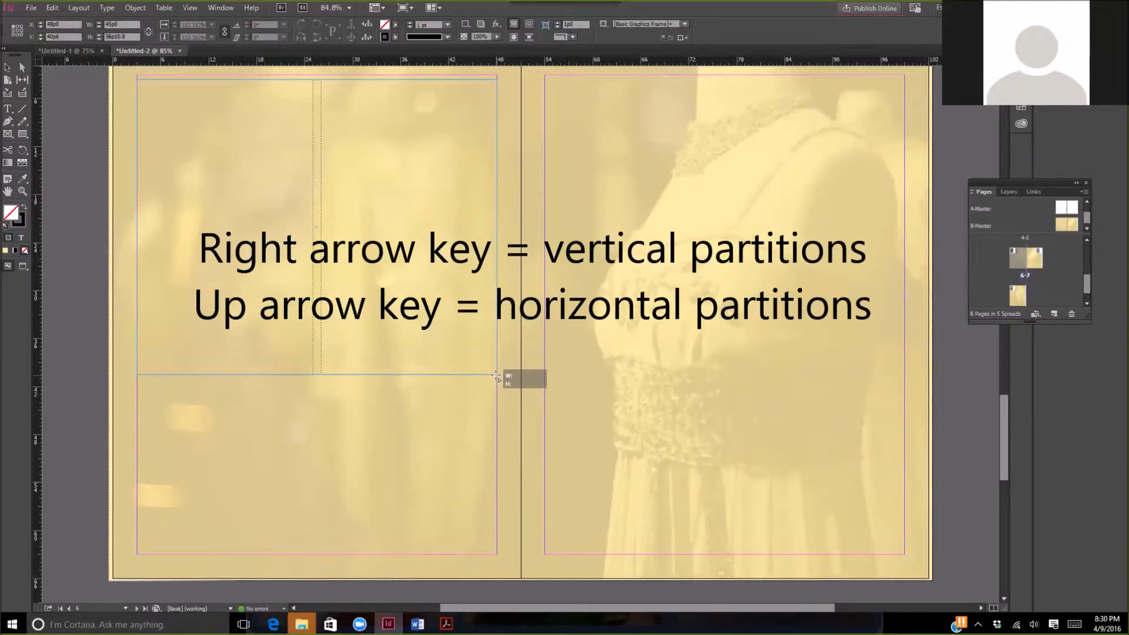
{"action": "left_click_drag", "start_coordinate": [496, 376], "coordinate": [496, 376]}
{"action": "key", "text": "Right"}
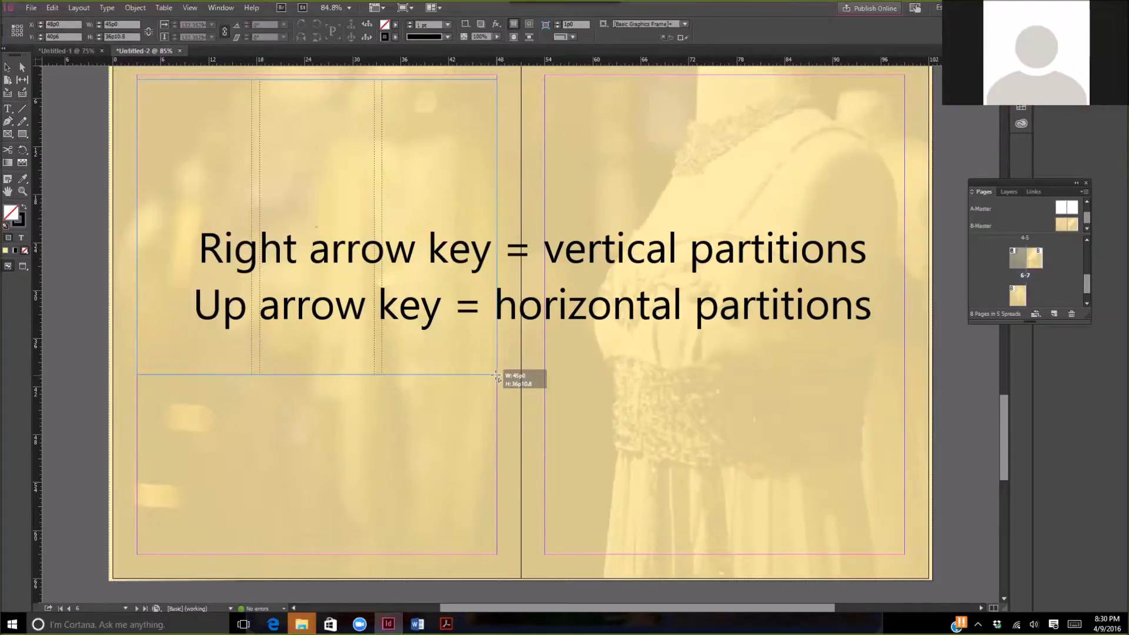
{"action": "left_click_drag", "start_coordinate": [496, 376], "coordinate": [496, 376]}
{"action": "left_click_drag", "start_coordinate": [496, 375], "coordinate": [496, 375]}
{"action": "key", "text": "Up"}
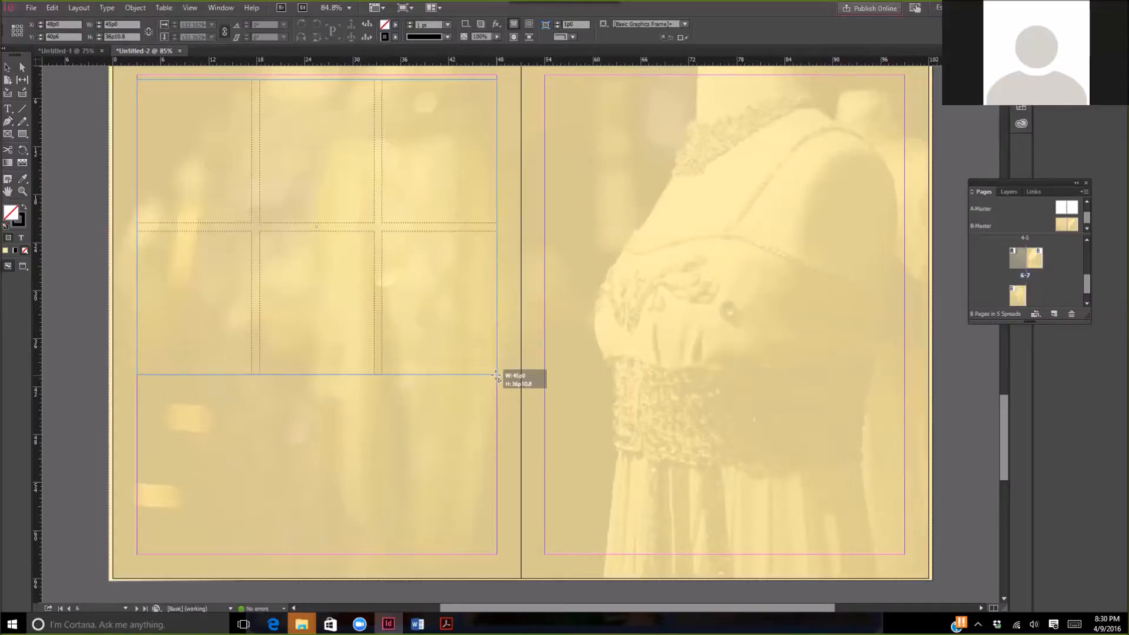
{"action": "left_click_drag", "start_coordinate": [496, 375], "coordinate": [496, 375]}
{"action": "left_click_drag", "start_coordinate": [496, 375], "coordinate": [496, 375]}
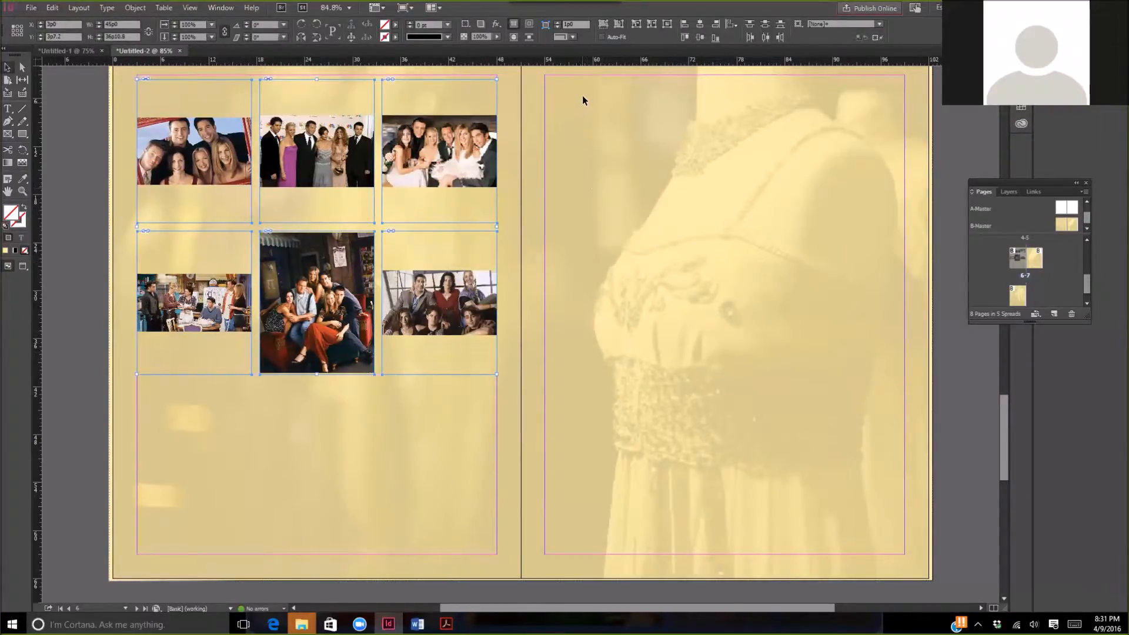
- Try filling all six frames proportionally with their photos and undo the fitting
{"action": "left_click", "coordinate": [604, 27]}
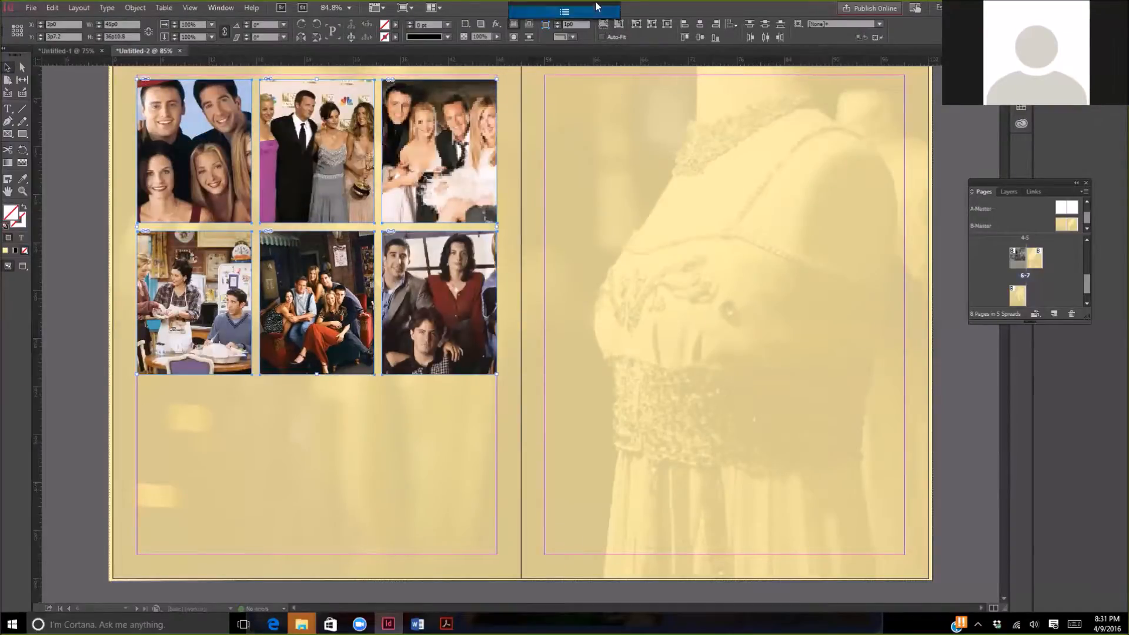
{"action": "mouse_move", "coordinate": [595, 5]}
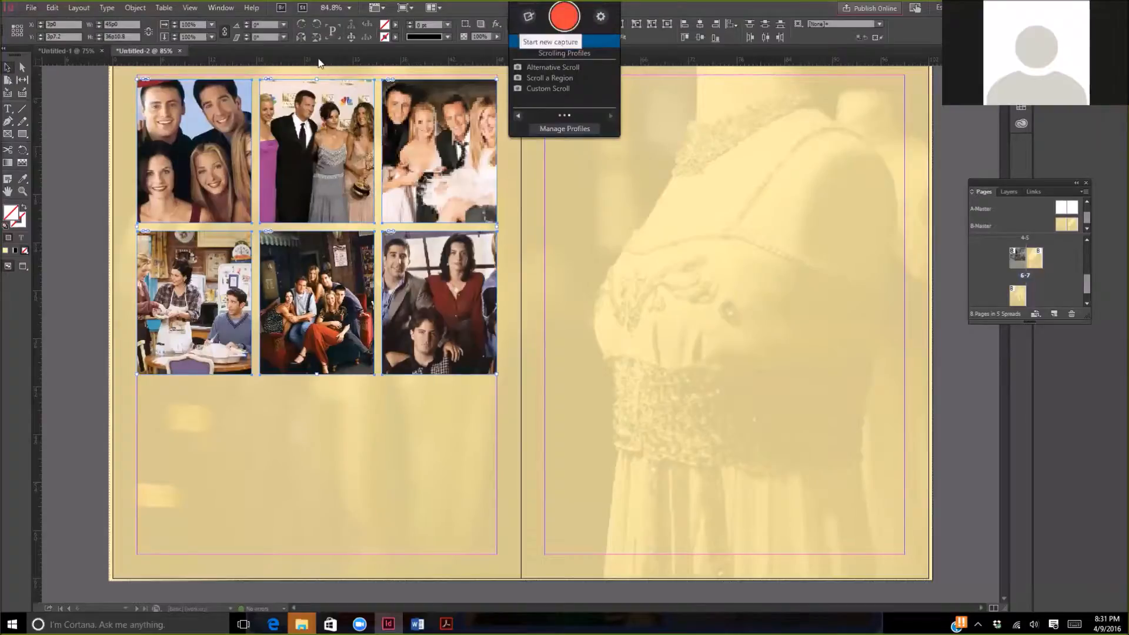
{"action": "left_click", "coordinate": [59, 10]}
{"action": "left_click", "coordinate": [88, 21]}
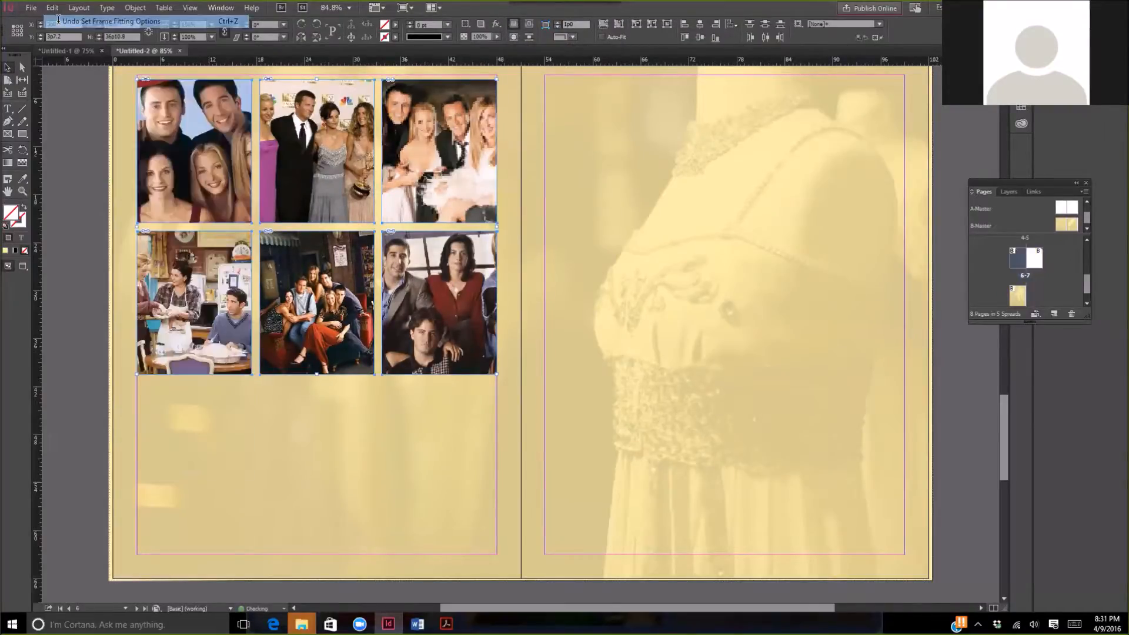
- Turn on Auto-Fit for the six photo frames and fit their content proportionally
{"action": "left_click", "coordinate": [600, 37]}
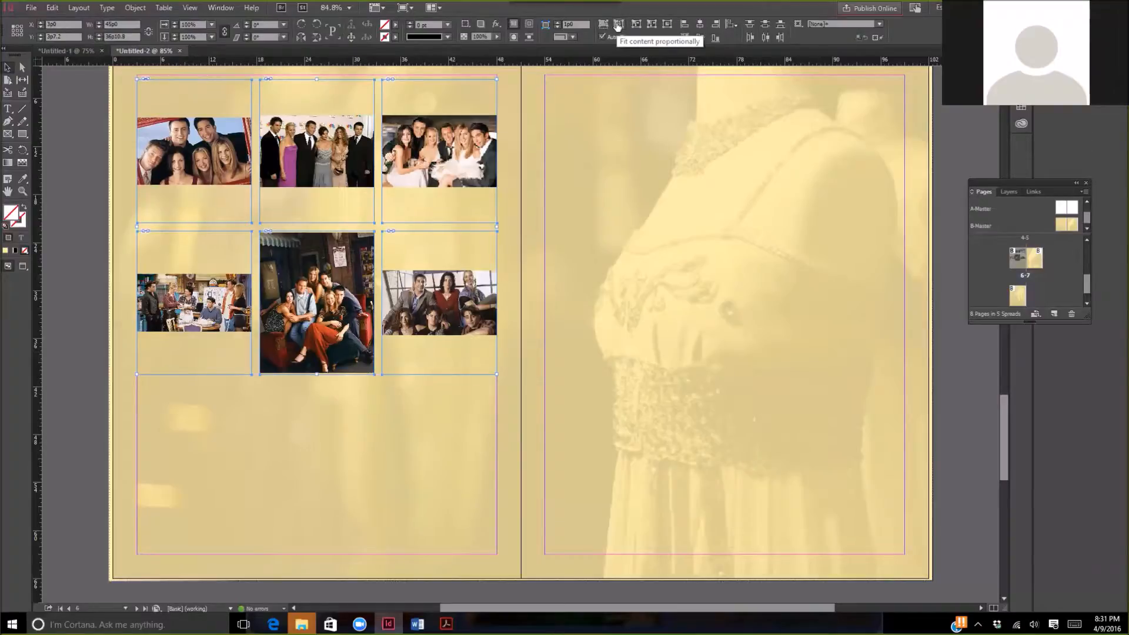
{"action": "left_click", "coordinate": [618, 26]}
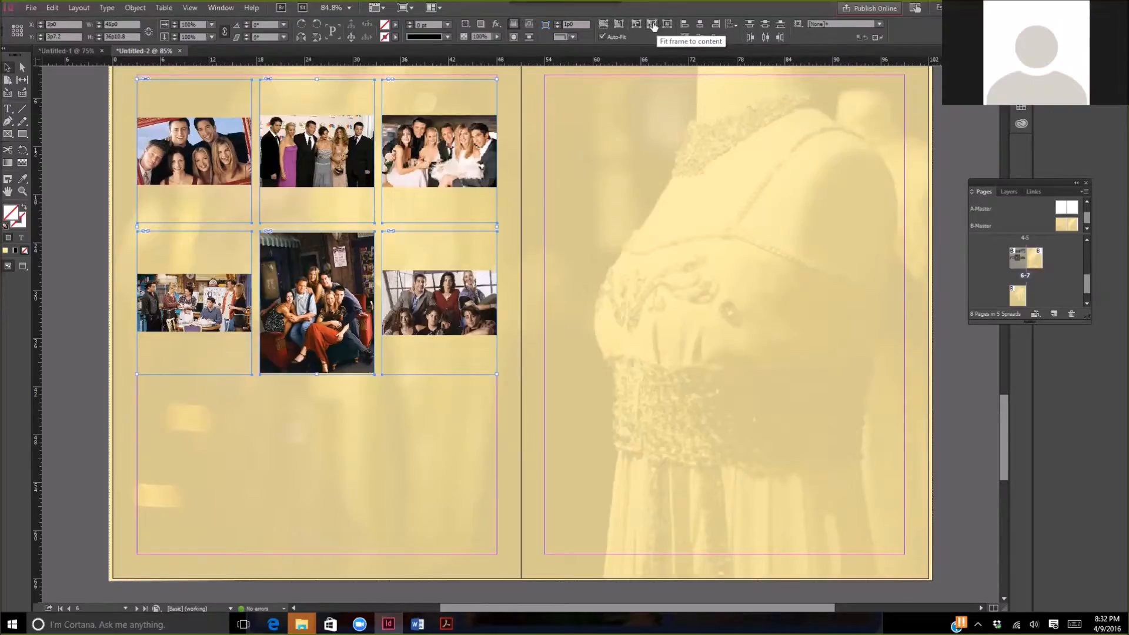
- Try fitting the six frames to their content and undo the change
{"action": "left_click", "coordinate": [653, 25]}
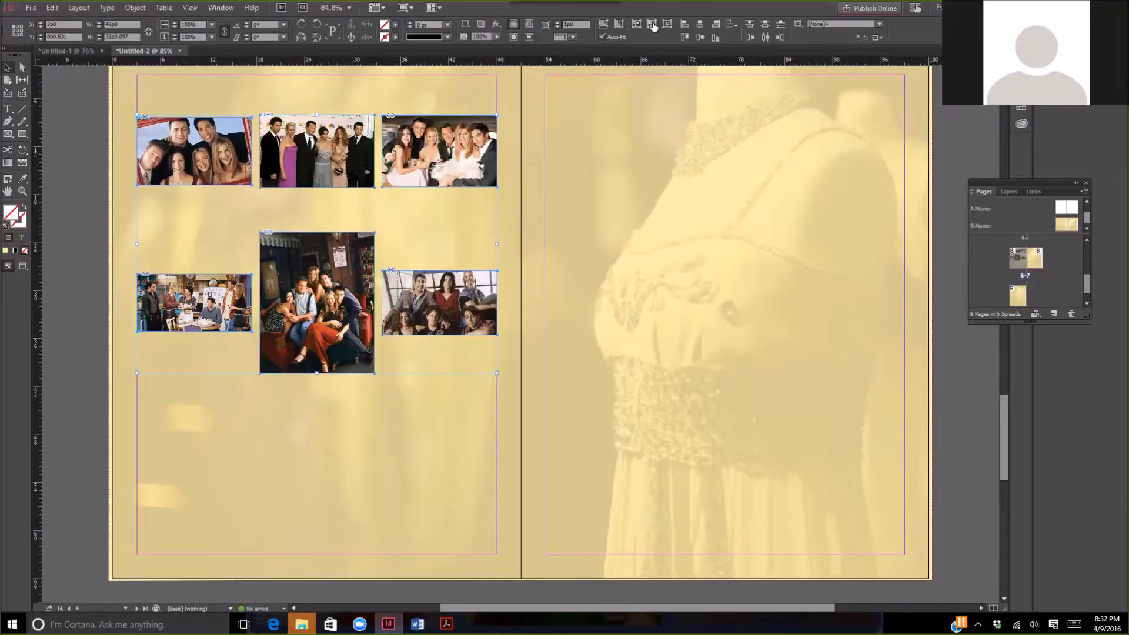
{"action": "left_click", "coordinate": [56, 8]}
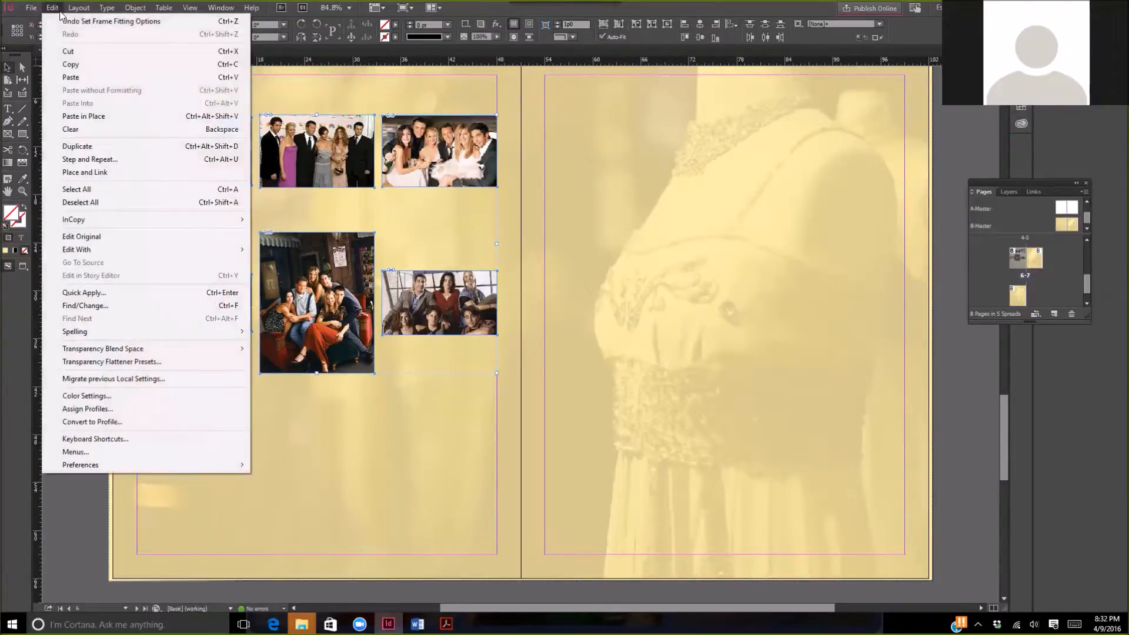
{"action": "left_click", "coordinate": [65, 21]}
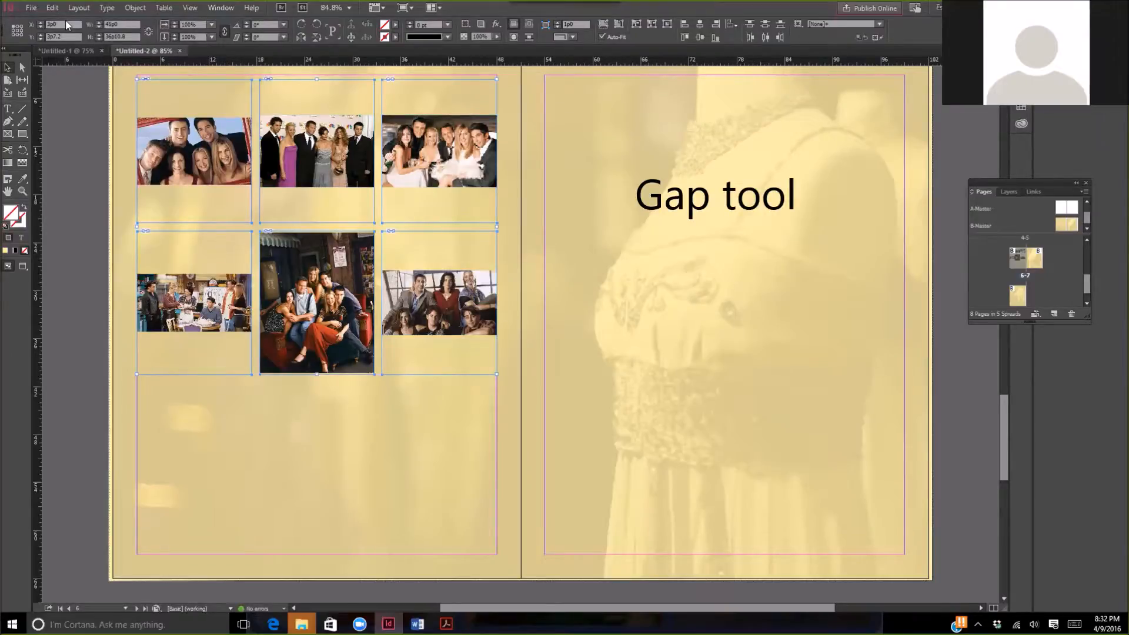
- Use the Gap tool to shift both vertical gaps of the photo grid left and its horizontal gap up
{"action": "left_click", "coordinate": [22, 80]}
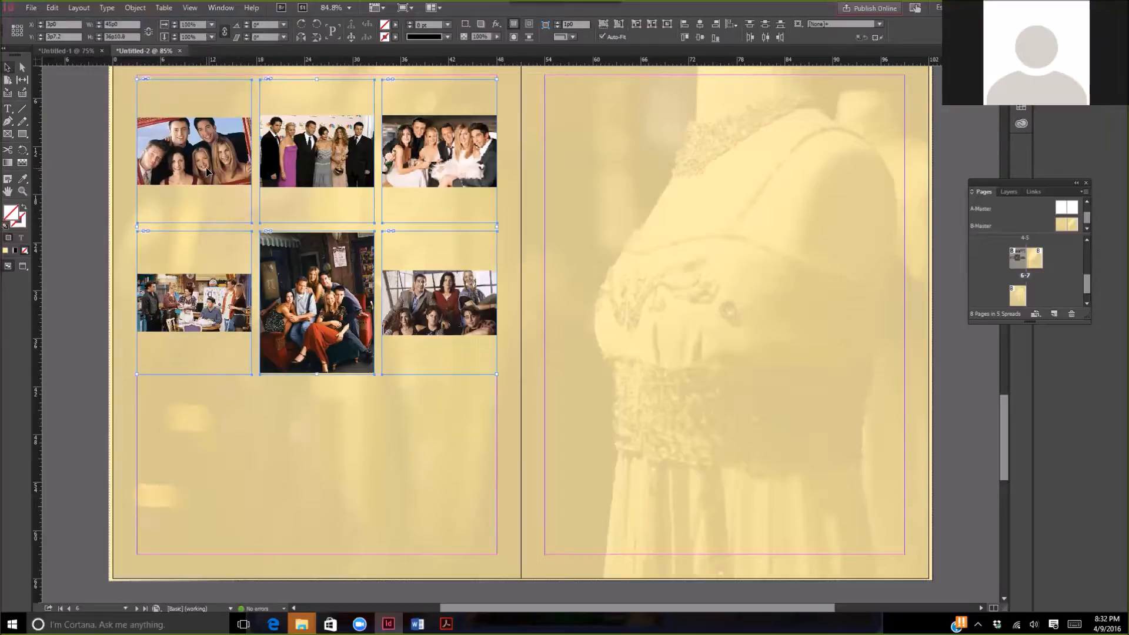
{"action": "left_click", "coordinate": [22, 79]}
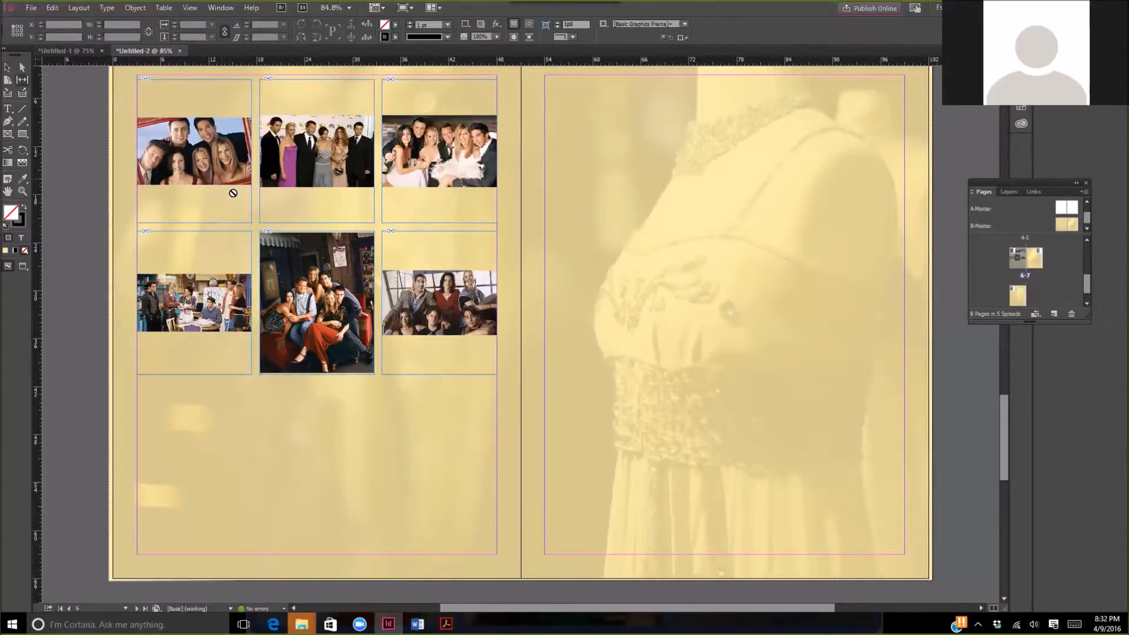
{"action": "left_click_drag", "start_coordinate": [255, 195], "coordinate": [212, 206]}
{"action": "left_click_drag", "start_coordinate": [378, 196], "coordinate": [321, 187]}
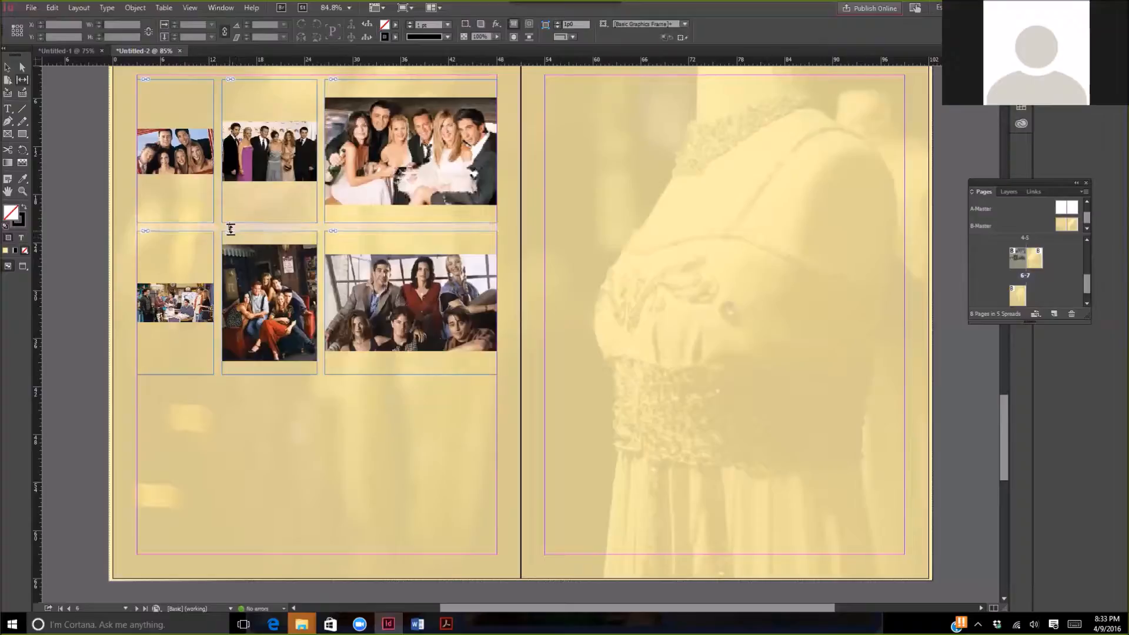
{"action": "mouse_move", "coordinate": [244, 227]}
{"action": "left_mouse_down"}
{"action": "mouse_move", "coordinate": [255, 171]}
{"action": "mouse_move", "coordinate": [250, 323]}
{"action": "mouse_move", "coordinate": [252, 213]}
{"action": "left_mouse_up"}
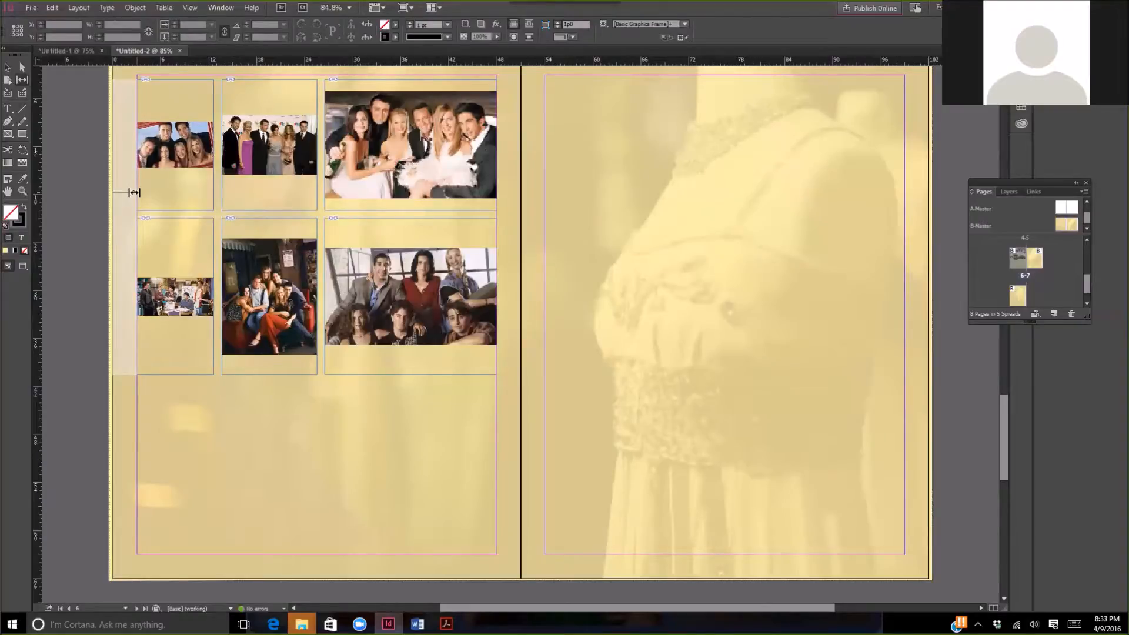
{"action": "mouse_move", "coordinate": [134, 192]}
{"action": "left_mouse_down"}
{"action": "mouse_move", "coordinate": [52, 187]}
{"action": "mouse_move", "coordinate": [146, 201]}
{"action": "mouse_move", "coordinate": [134, 201]}
{"action": "left_mouse_up"}
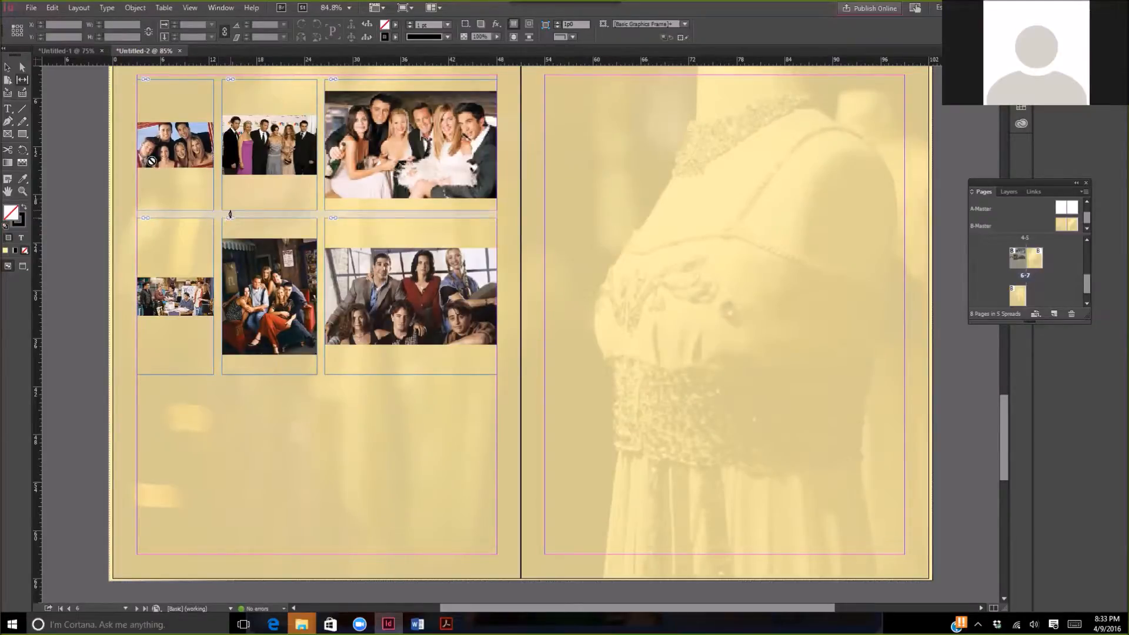
- Try rounding all four corners of the middle frame in the lower photo row and undo it
{"action": "left_click", "coordinate": [7, 67]}
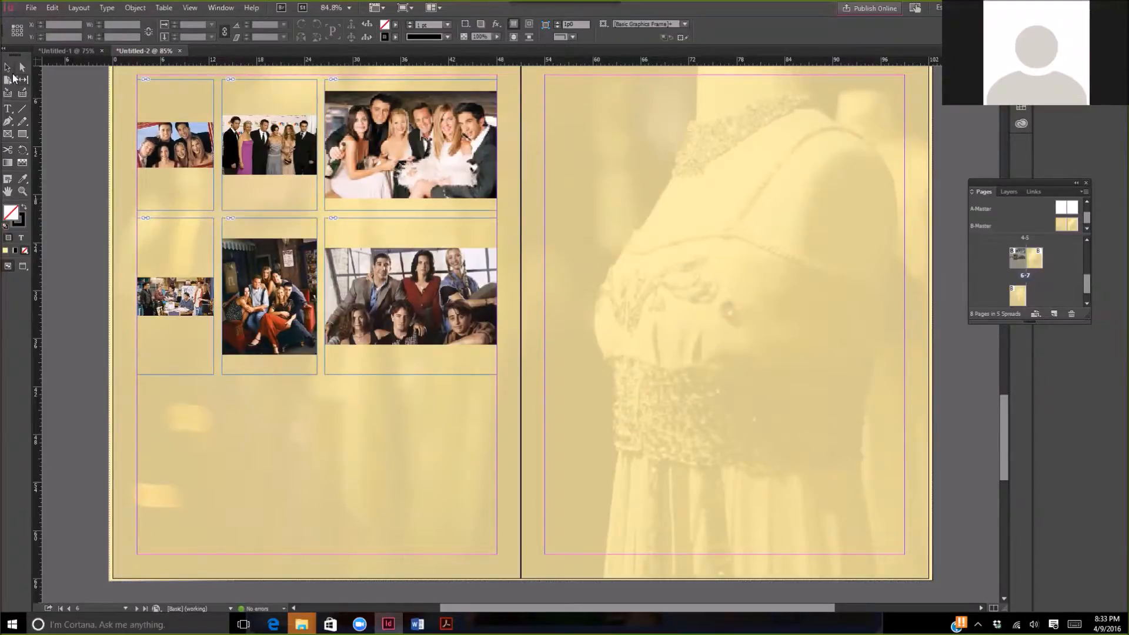
{"action": "left_click", "coordinate": [229, 221]}
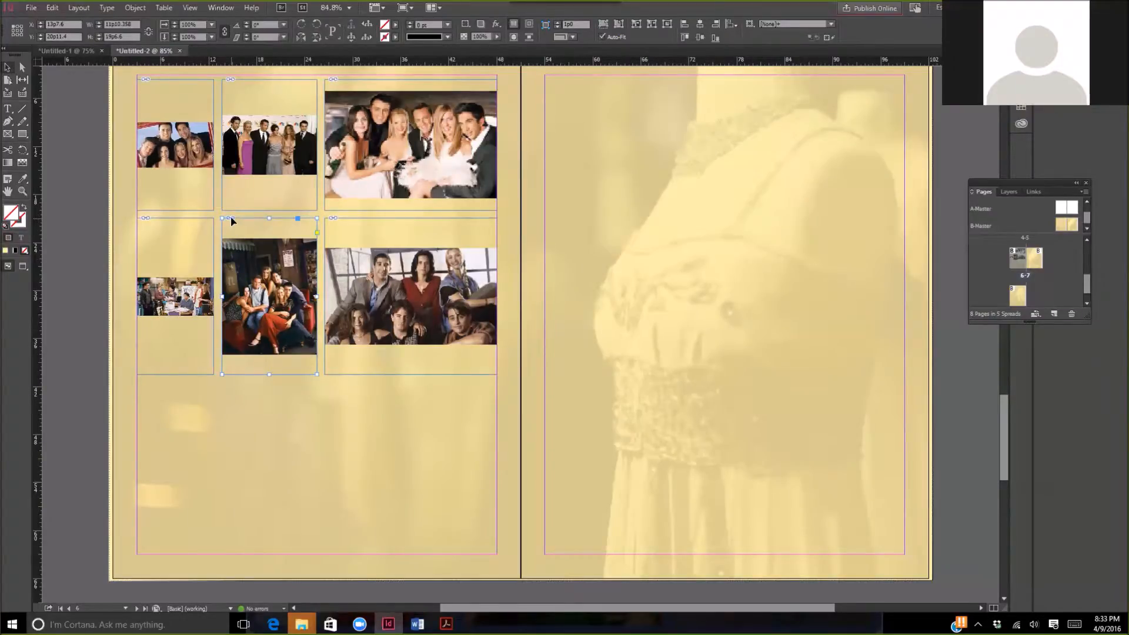
{"action": "left_click", "coordinate": [317, 232]}
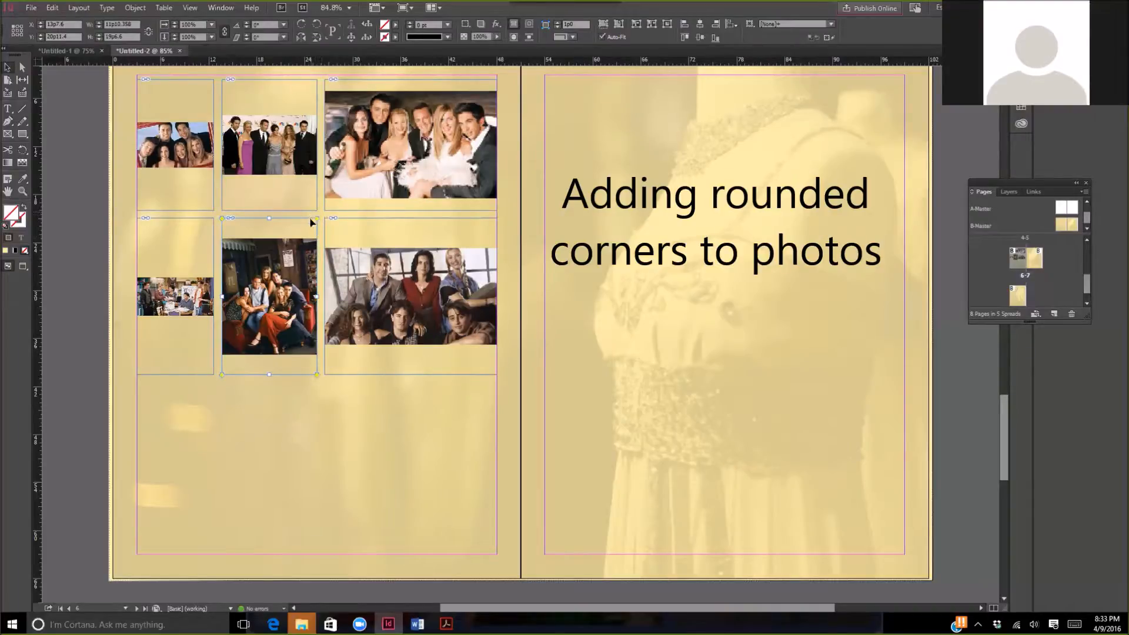
{"action": "left_click_drag", "start_coordinate": [317, 222], "coordinate": [297, 219]}
{"action": "left_click", "coordinate": [300, 393]}
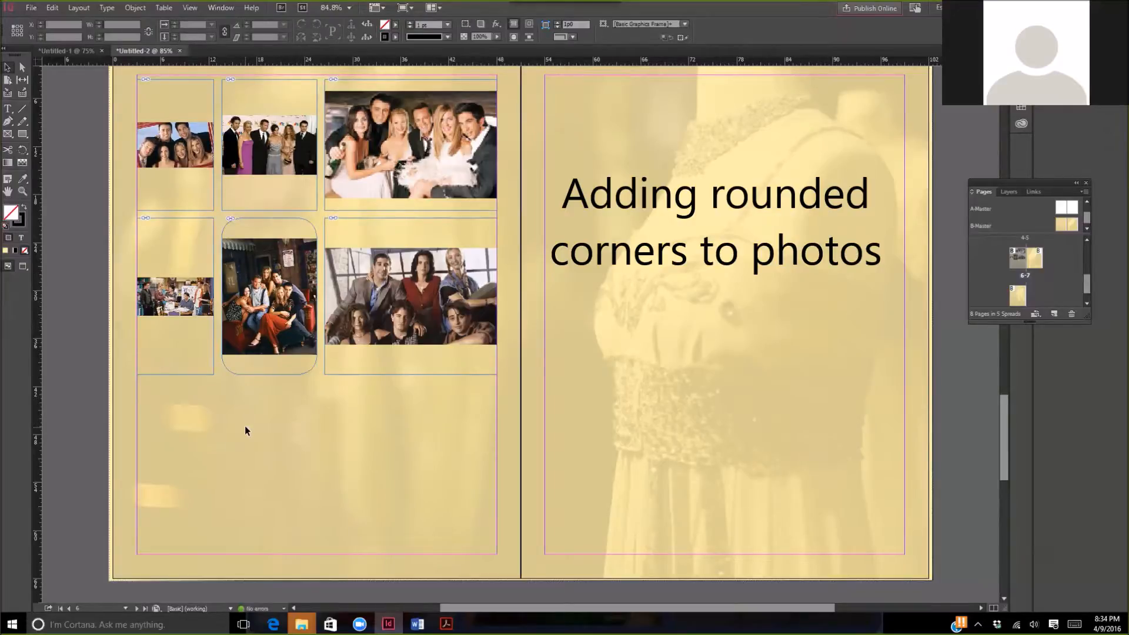
{"action": "left_click", "coordinate": [52, 8]}
{"action": "left_click", "coordinate": [59, 21]}
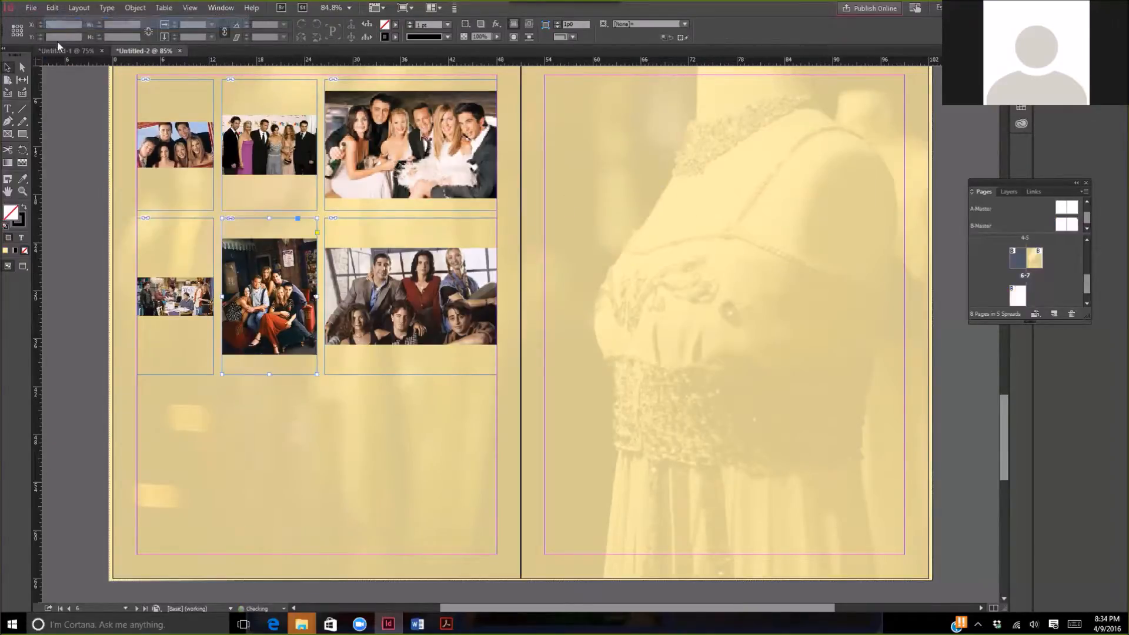
- Round only the upper-right corner of the middle frame in the lower photo row
{"action": "left_click", "coordinate": [317, 233]}
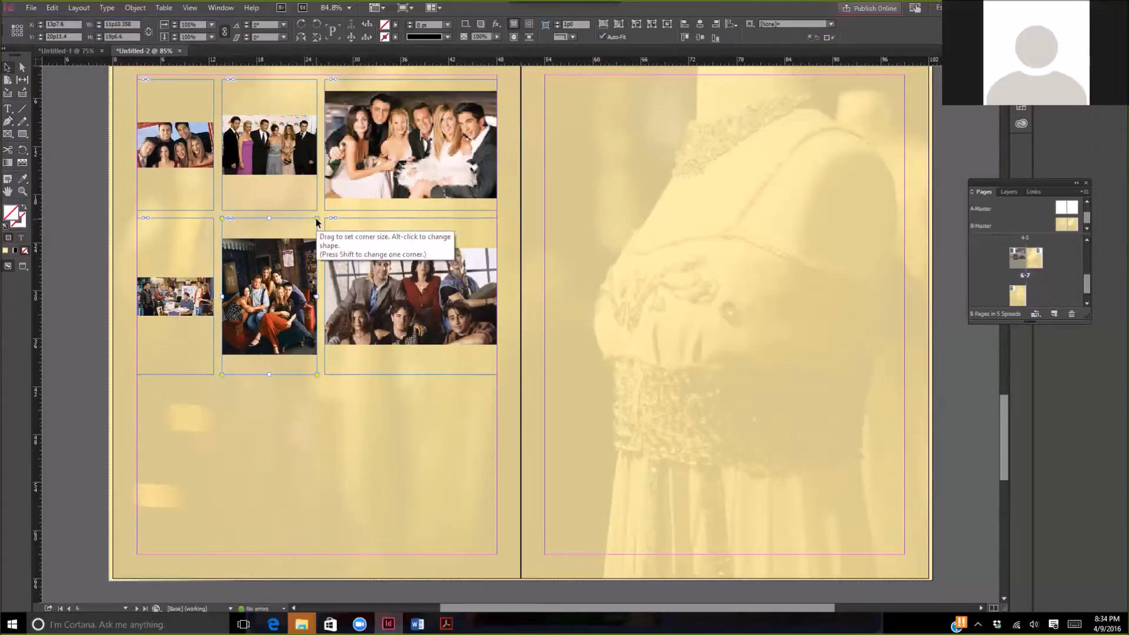
{"action": "left_click_drag", "start_coordinate": [317, 222], "coordinate": [293, 221]}
{"action": "left_click", "coordinate": [278, 462]}
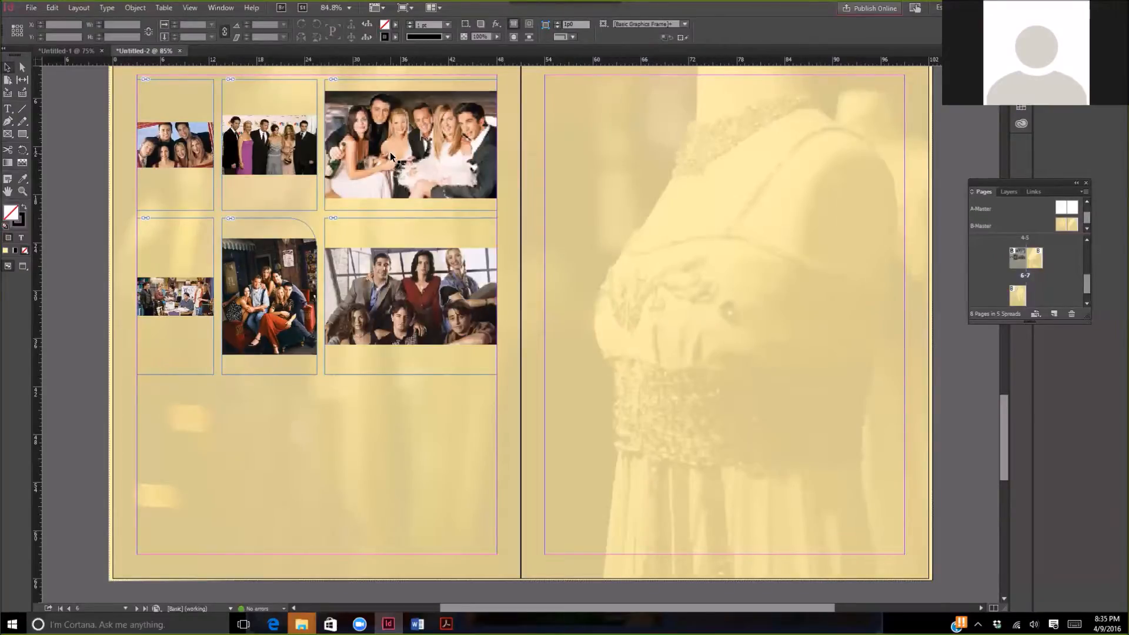
- Give the large photo frame at the right end of the upper row a 4 pt Paper stroke
{"action": "left_click", "coordinate": [426, 151]}
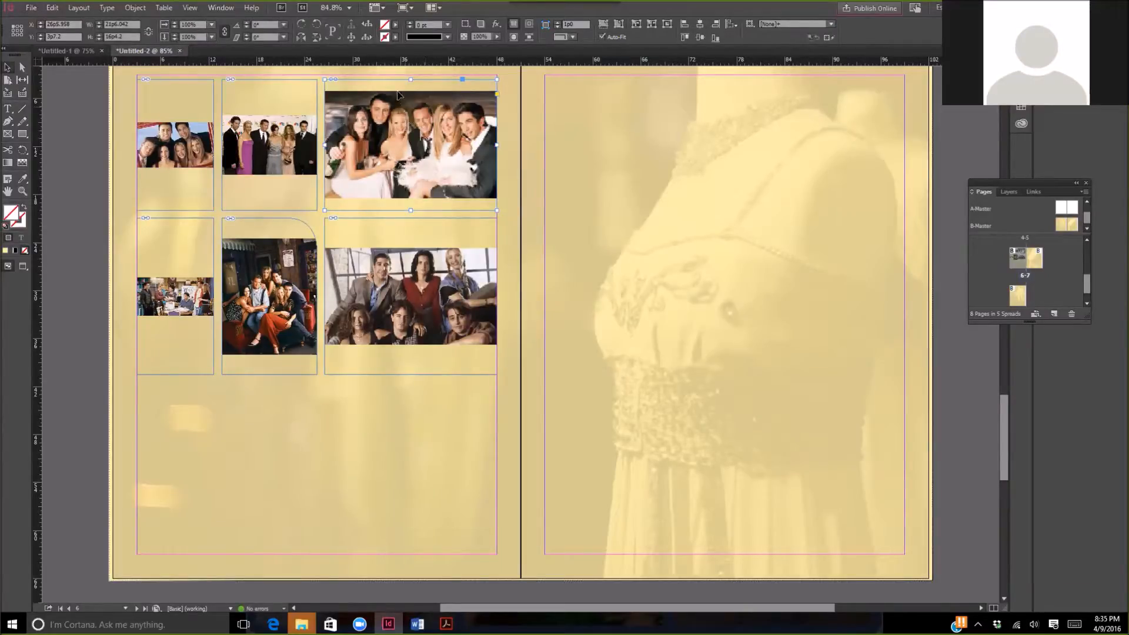
{"action": "left_click", "coordinate": [395, 38]}
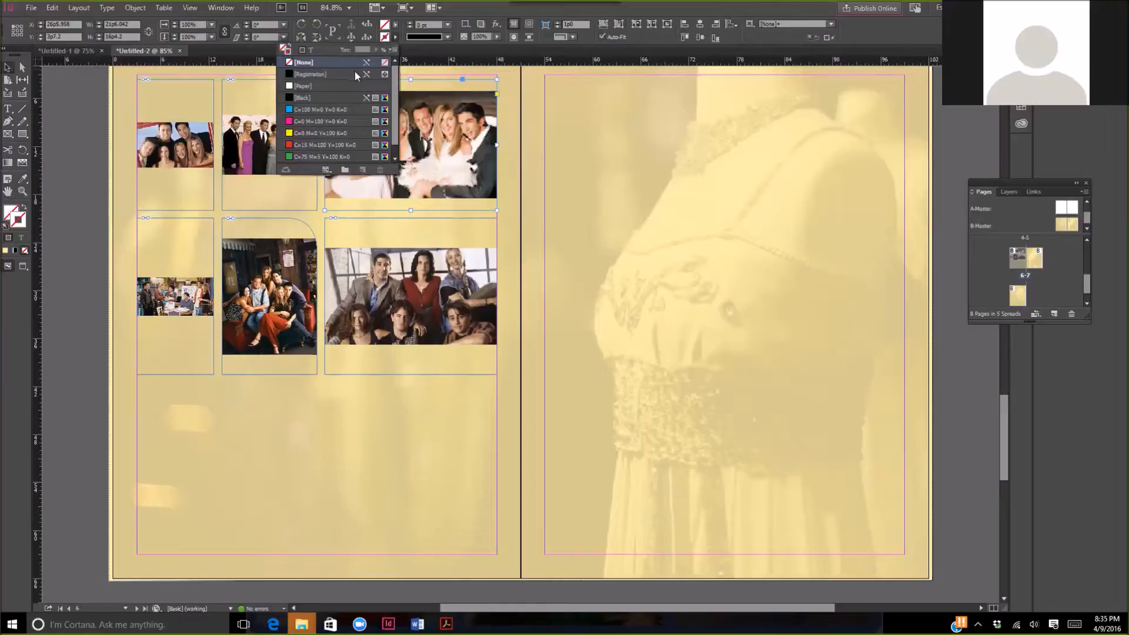
{"action": "left_click", "coordinate": [331, 86]}
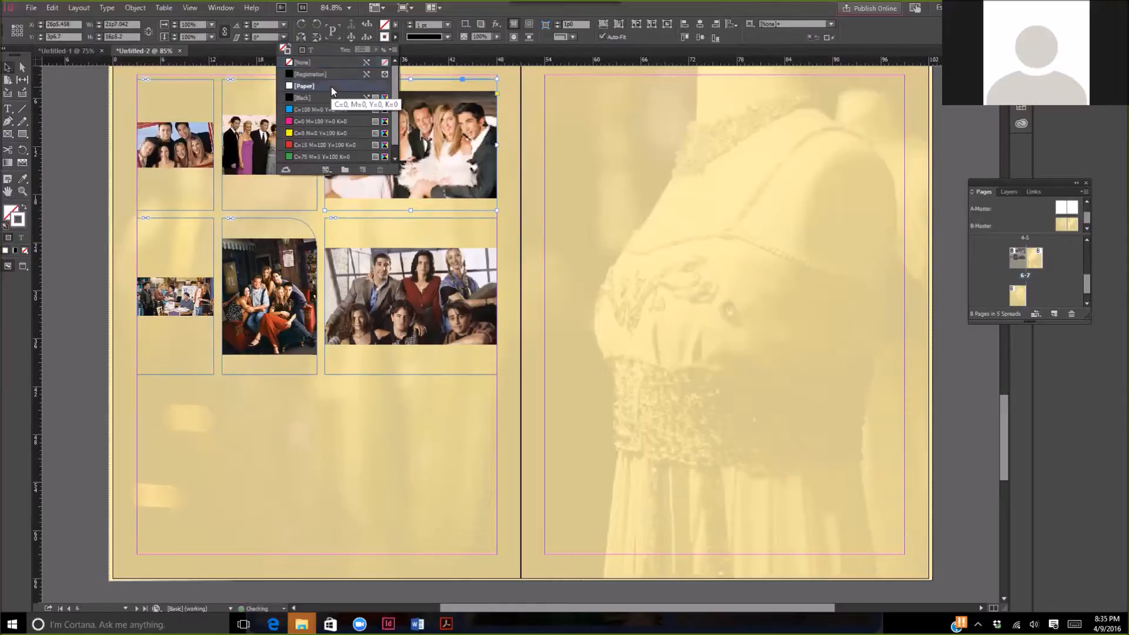
{"action": "left_click", "coordinate": [410, 24]}
{"action": "left_click", "coordinate": [410, 23]}
{"action": "left_click", "coordinate": [410, 23]}
{"action": "left_click", "coordinate": [410, 23]}
{"action": "left_click", "coordinate": [404, 462]}
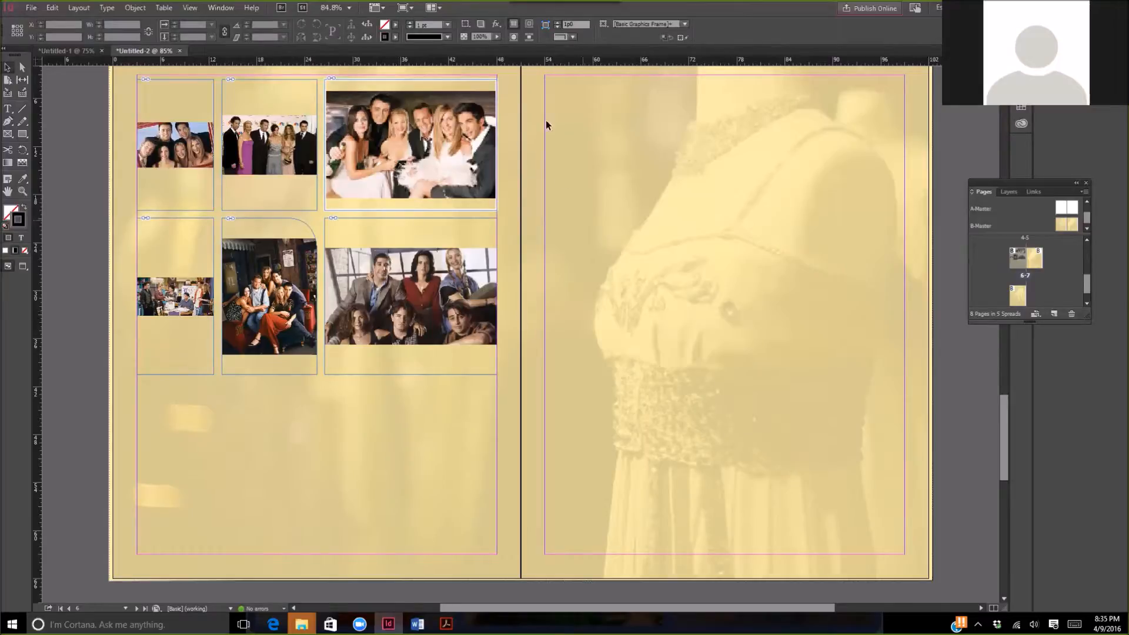
- Apply a drop shadow with the default settings to the white-bordered photo frame in the upper row
{"action": "left_click", "coordinate": [498, 24]}
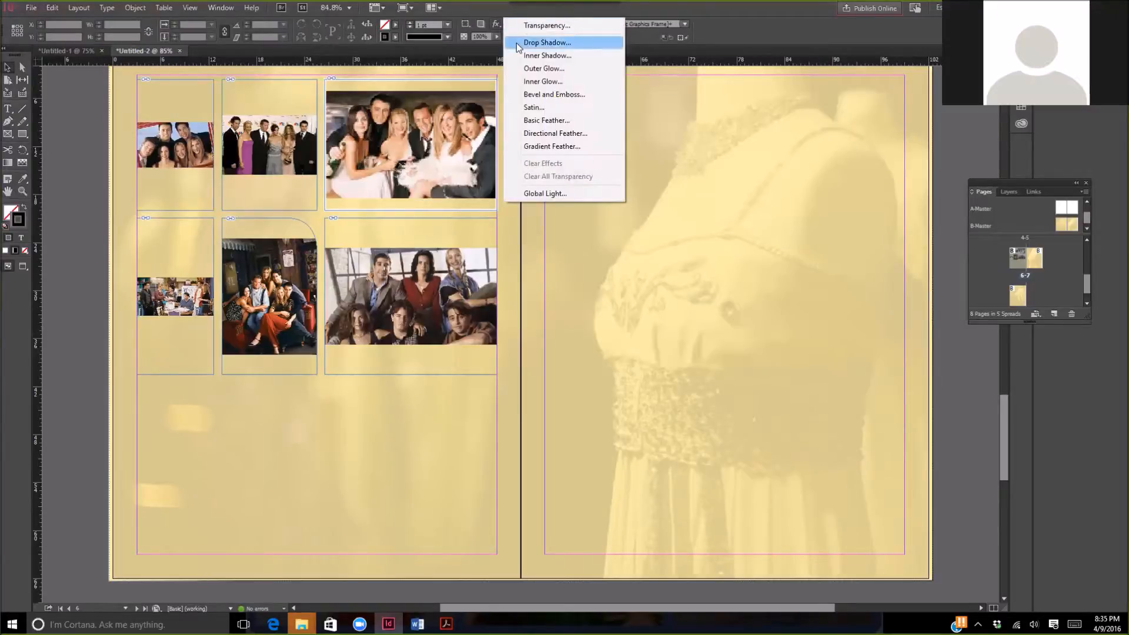
{"action": "left_click", "coordinate": [516, 43]}
{"action": "left_click", "coordinate": [511, 26]}
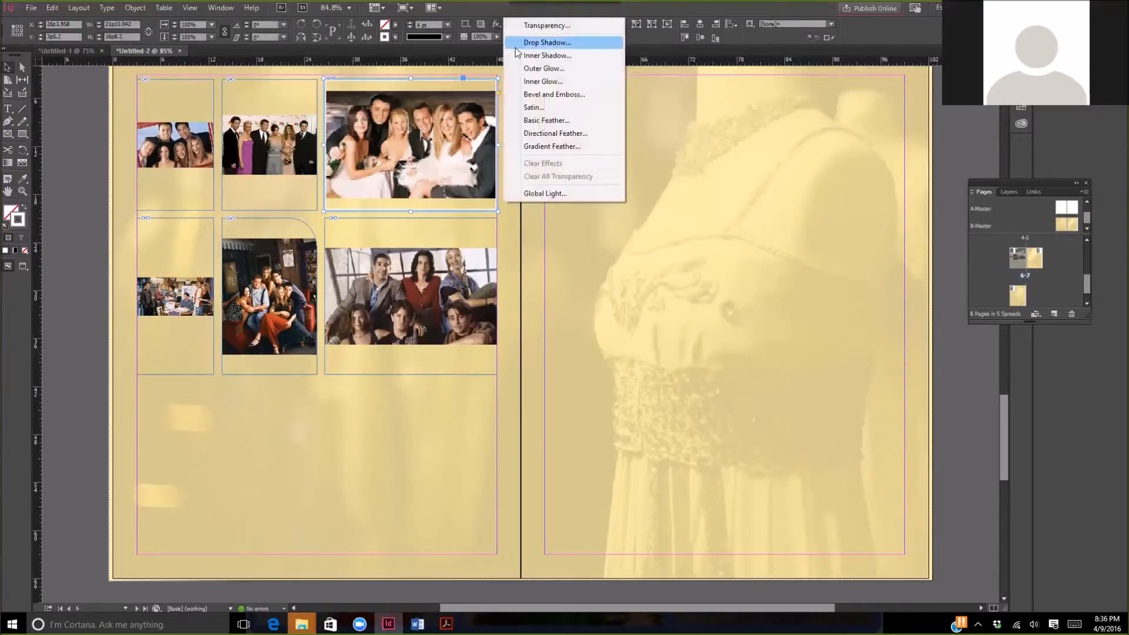
{"action": "left_click", "coordinate": [515, 42]}
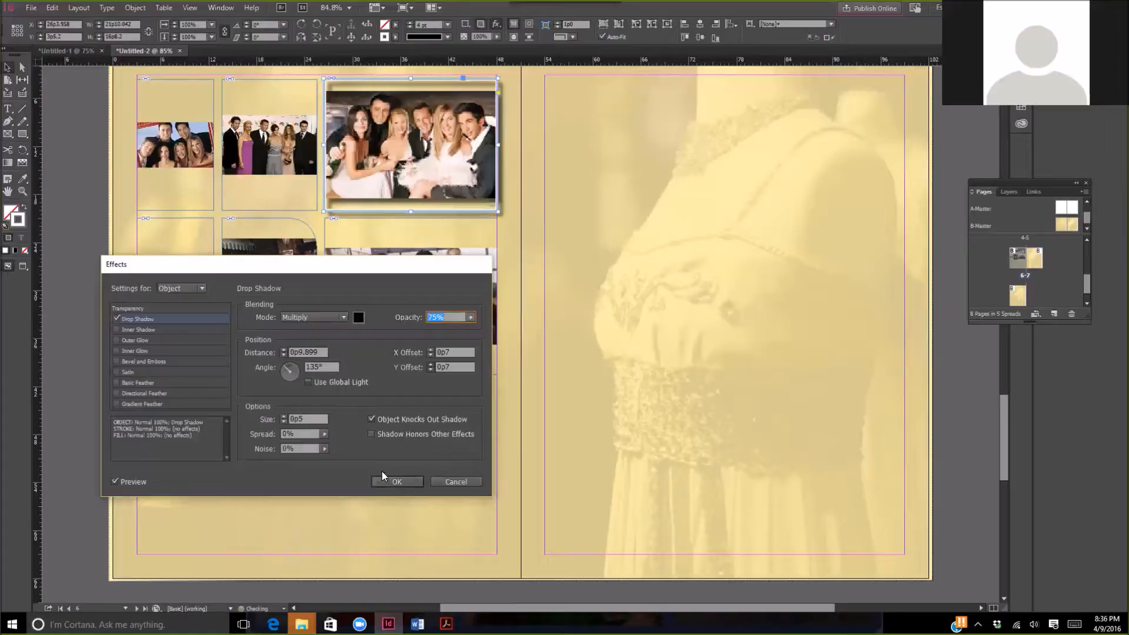
{"action": "left_click", "coordinate": [388, 482]}
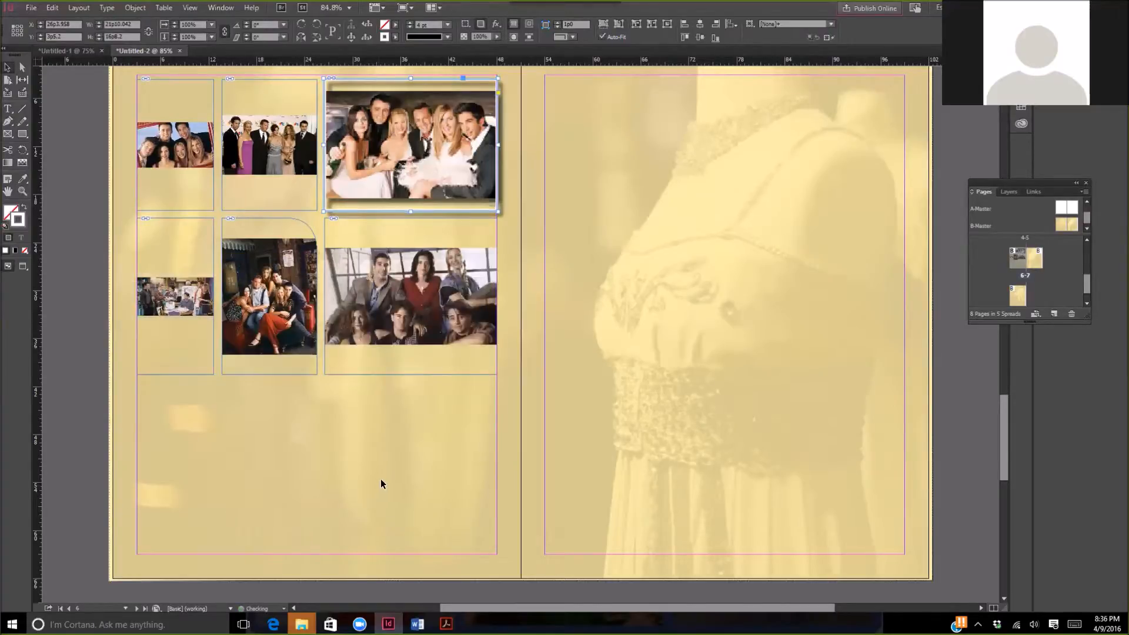
- Add an inner glow with the default settings to the same upper-row photo frame and deselect it
{"action": "left_click", "coordinate": [498, 23]}
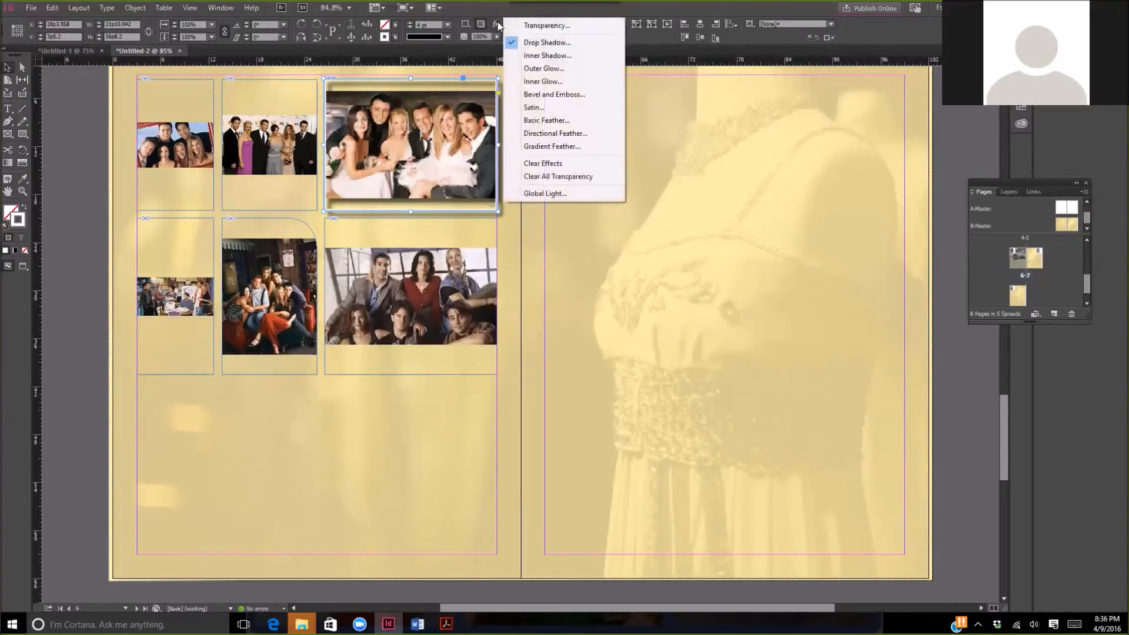
{"action": "left_click", "coordinate": [517, 81]}
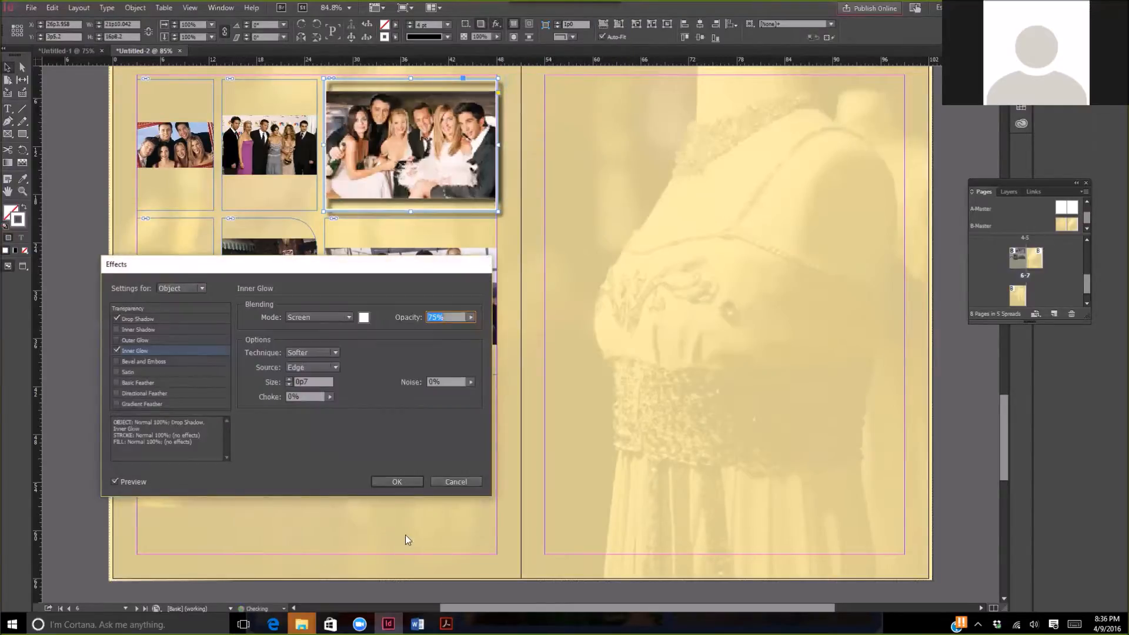
{"action": "left_click", "coordinate": [381, 481]}
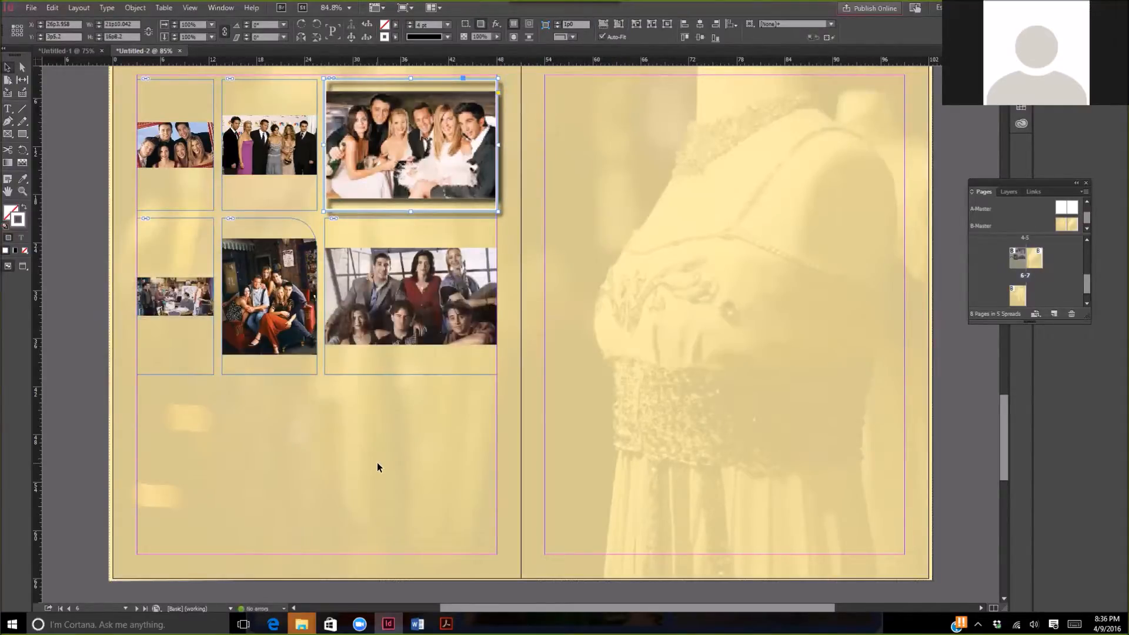
{"action": "left_click", "coordinate": [378, 468]}
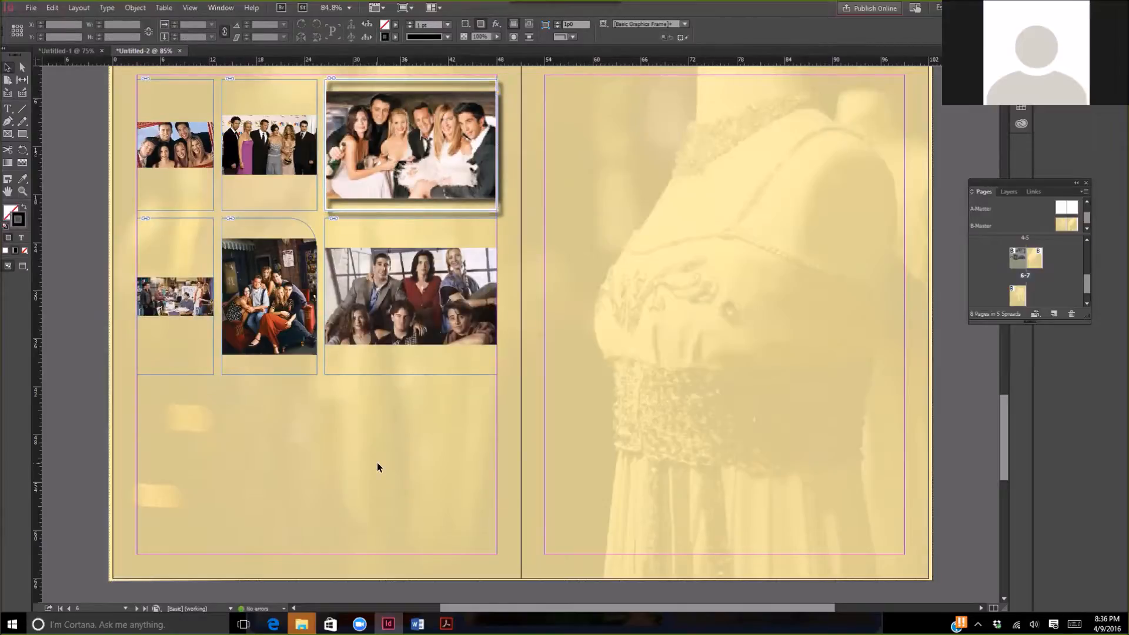
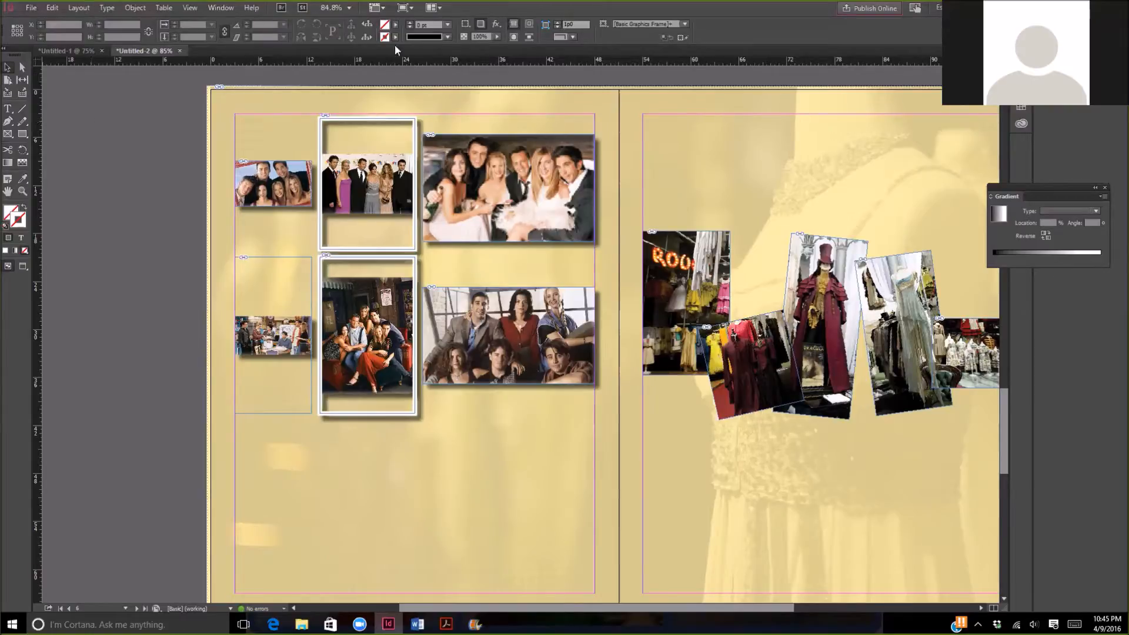
- Give the large photo frame in the upper row a 7 pt stroke in the C=100 M=0 Y=0 K=0 swatch
{"action": "left_click", "coordinate": [533, 157]}
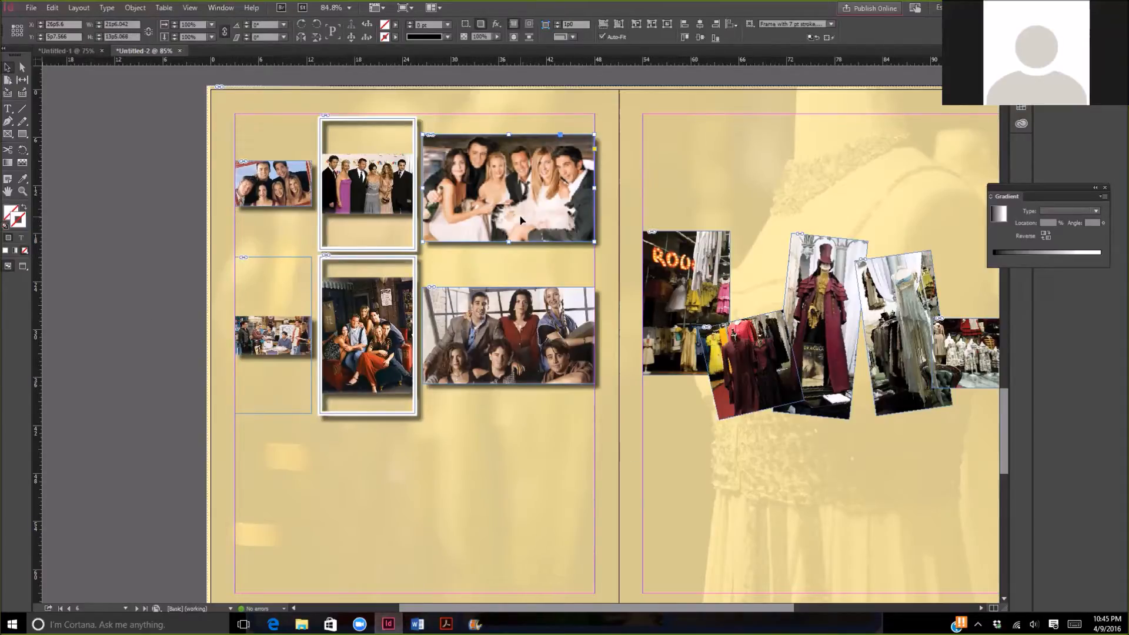
{"action": "left_click", "coordinate": [397, 37]}
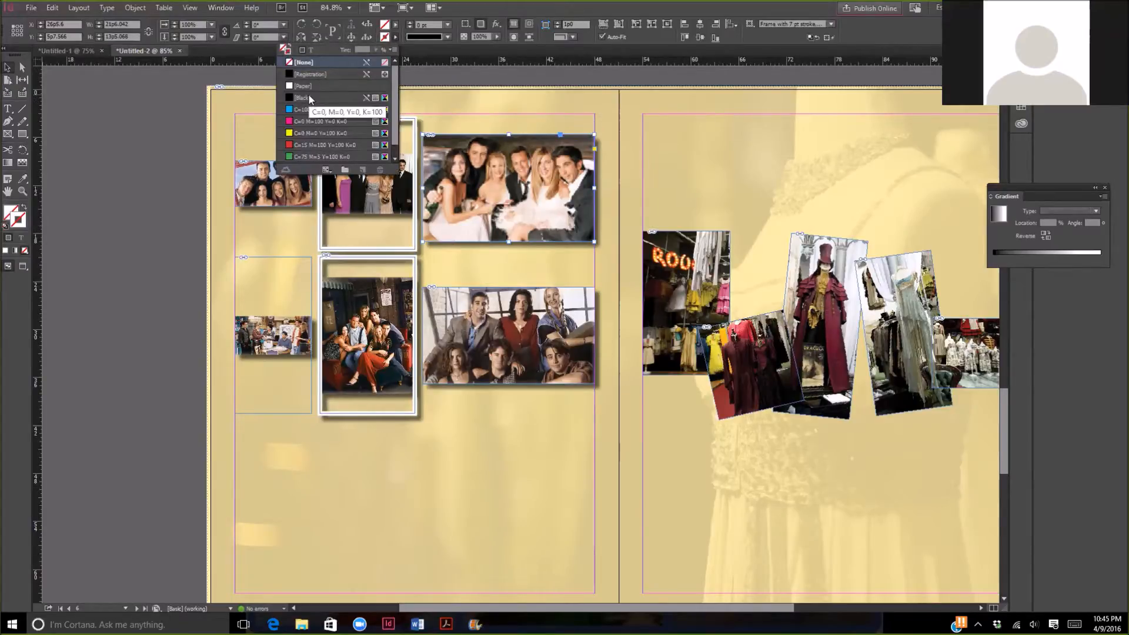
{"action": "left_click", "coordinate": [301, 111]}
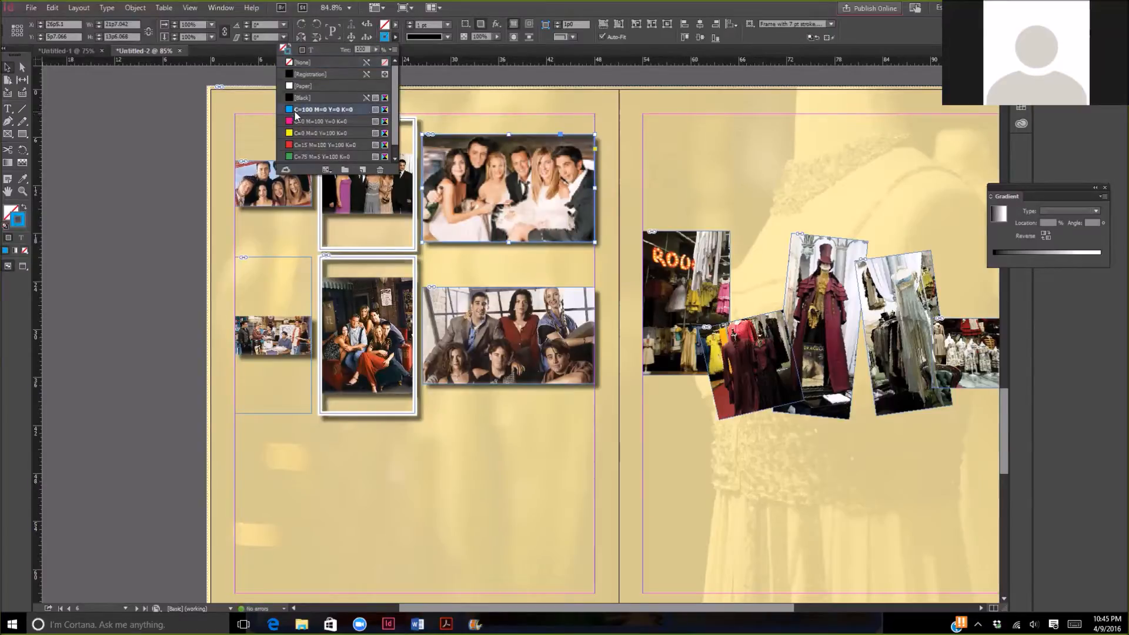
{"action": "left_click", "coordinate": [412, 25]}
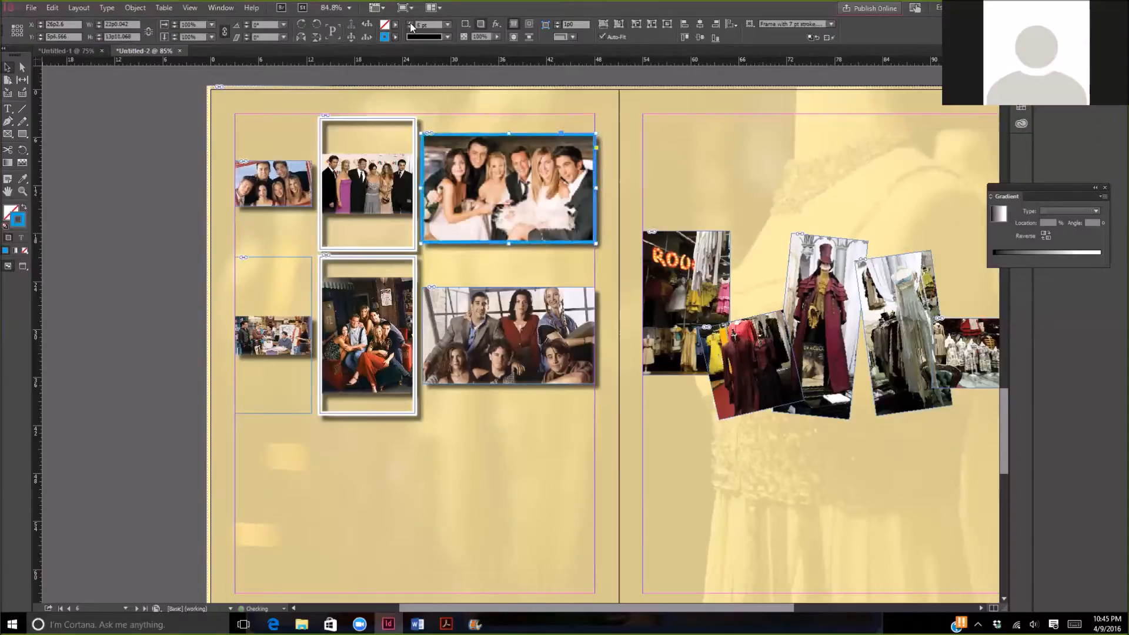
{"action": "left_click", "coordinate": [411, 24]}
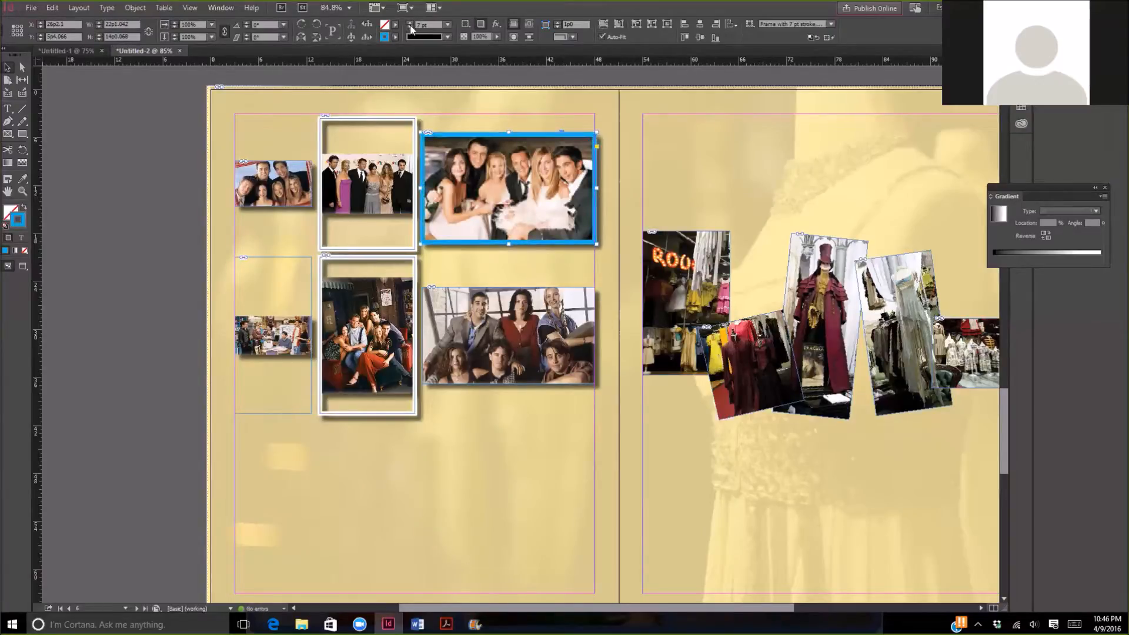
{"action": "left_click", "coordinate": [498, 456]}
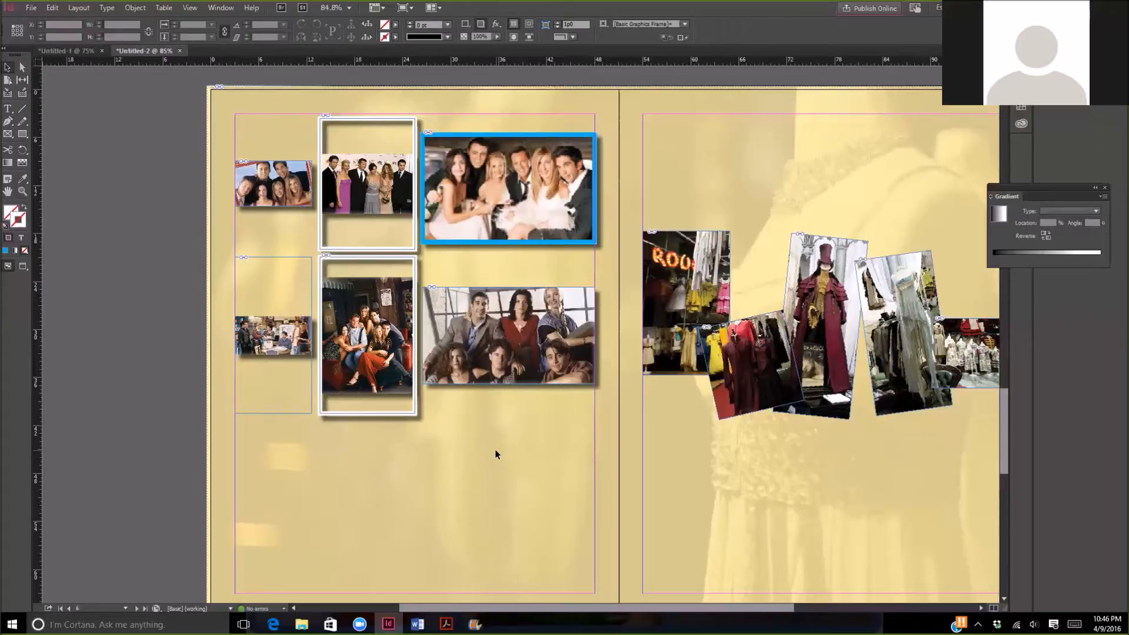
- Create an object style named "Blue frame, 7 stroke" with the large upper-row photo selected inside its cyan frame
{"action": "left_click", "coordinate": [500, 190]}
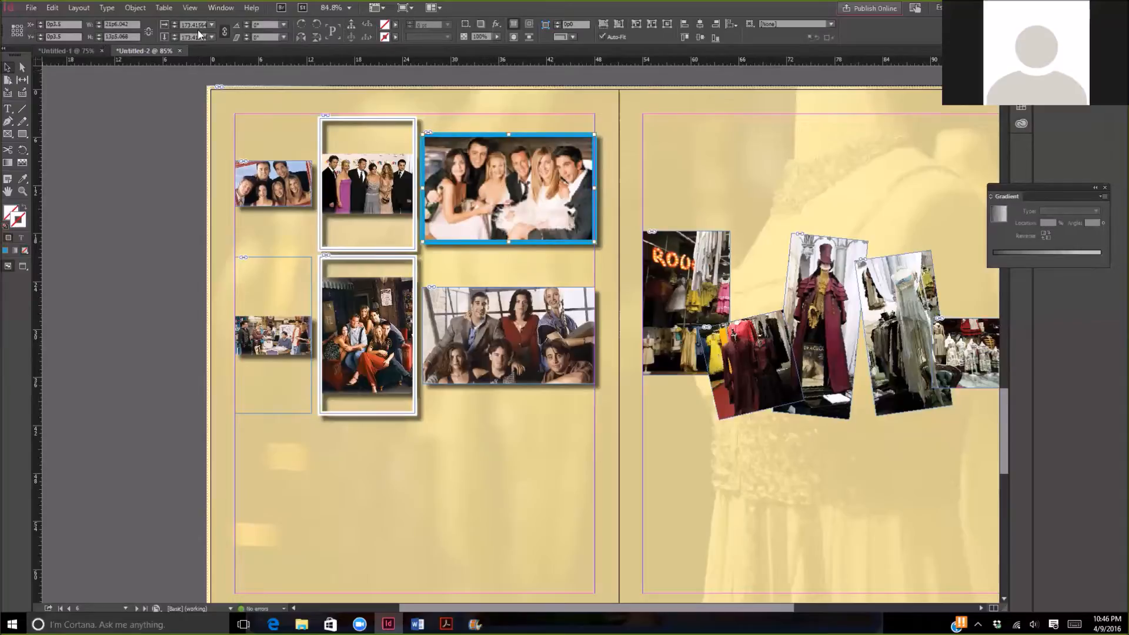
{"action": "left_click", "coordinate": [223, 10]}
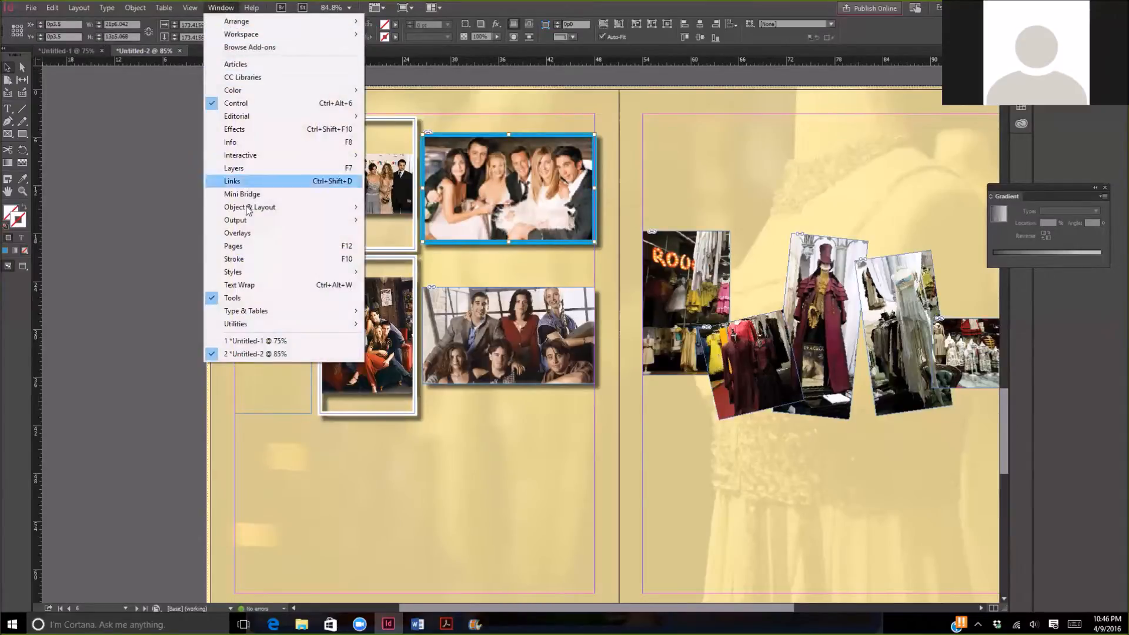
{"action": "mouse_move", "coordinate": [256, 273]}
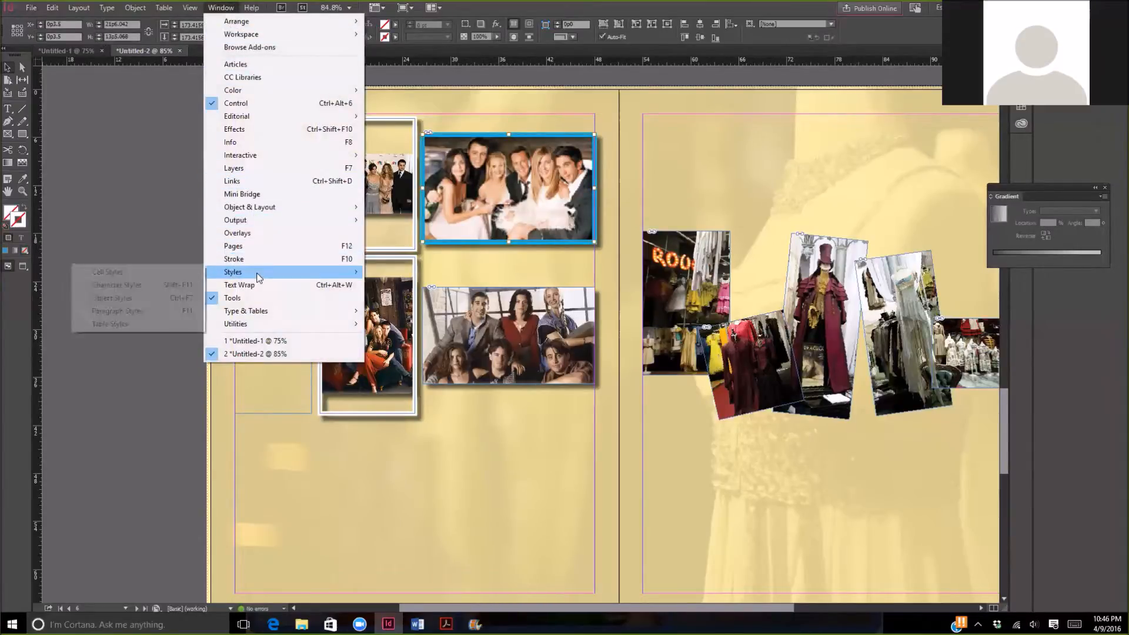
{"action": "left_click", "coordinate": [150, 301]}
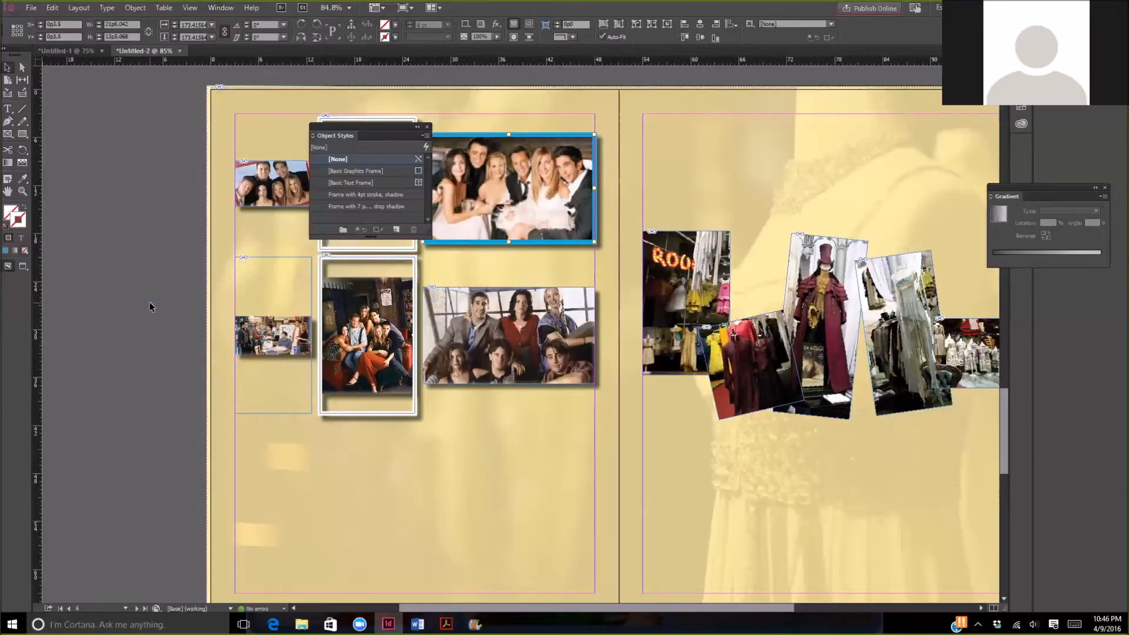
{"action": "left_click", "coordinate": [397, 230]}
{"action": "double_click", "coordinate": [351, 196]}
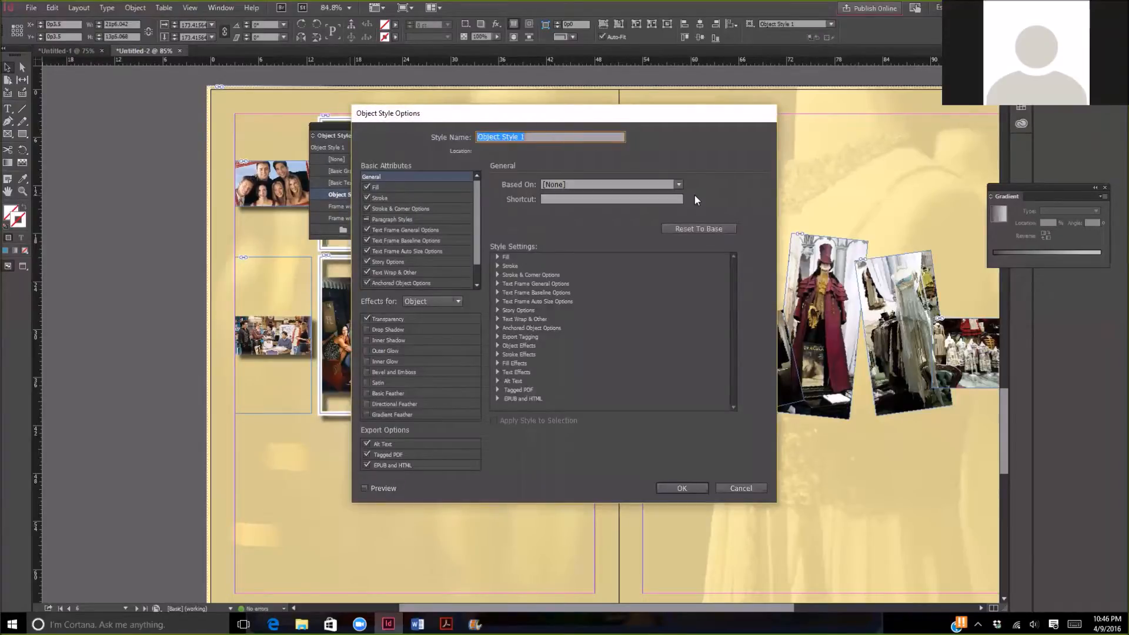
{"action": "type", "text": "Blue frame, 7 stroke"}
{"action": "left_click", "coordinate": [684, 489]}
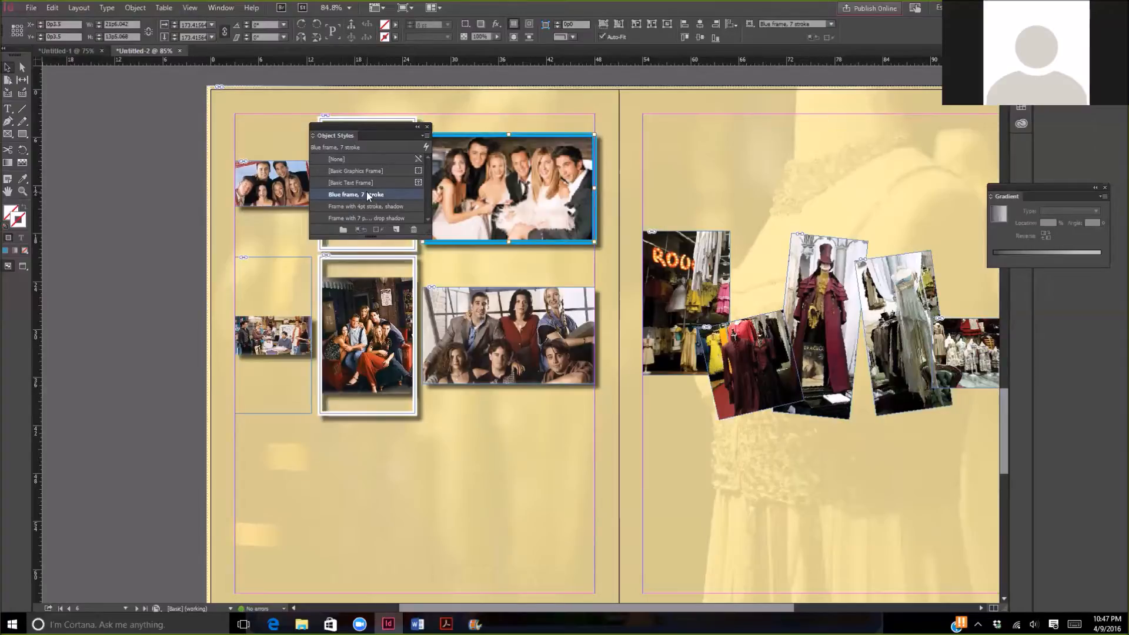
- Apply the "Blue frame, 7 stroke" object style to the large photo frame and the middle frame of the lower row
{"action": "left_click", "coordinate": [468, 438]}
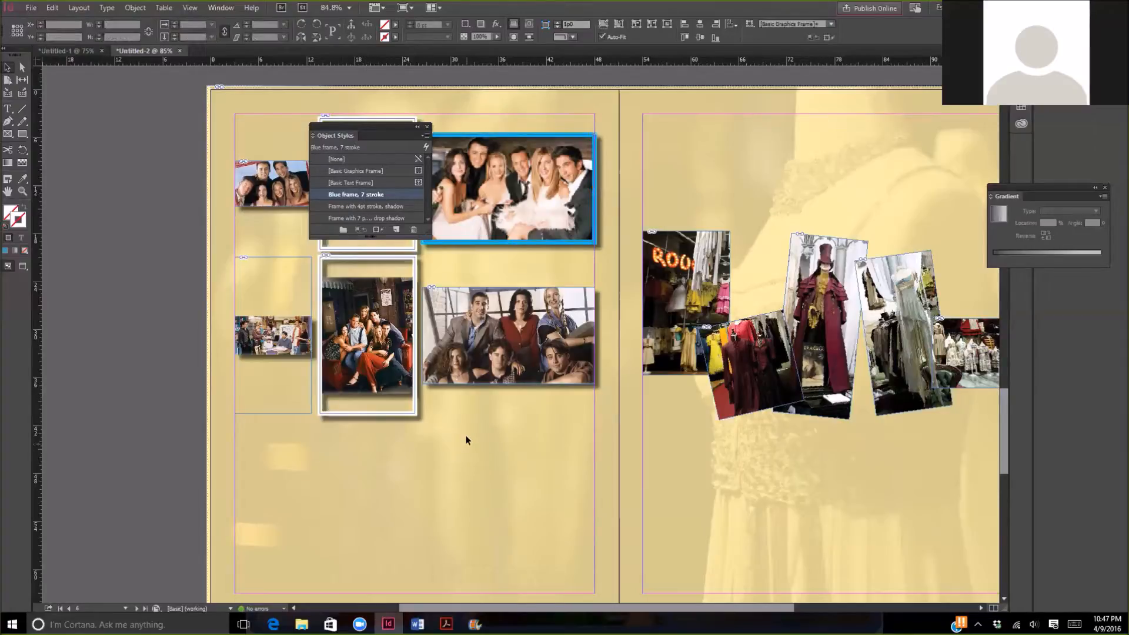
{"action": "left_click", "coordinate": [489, 334]}
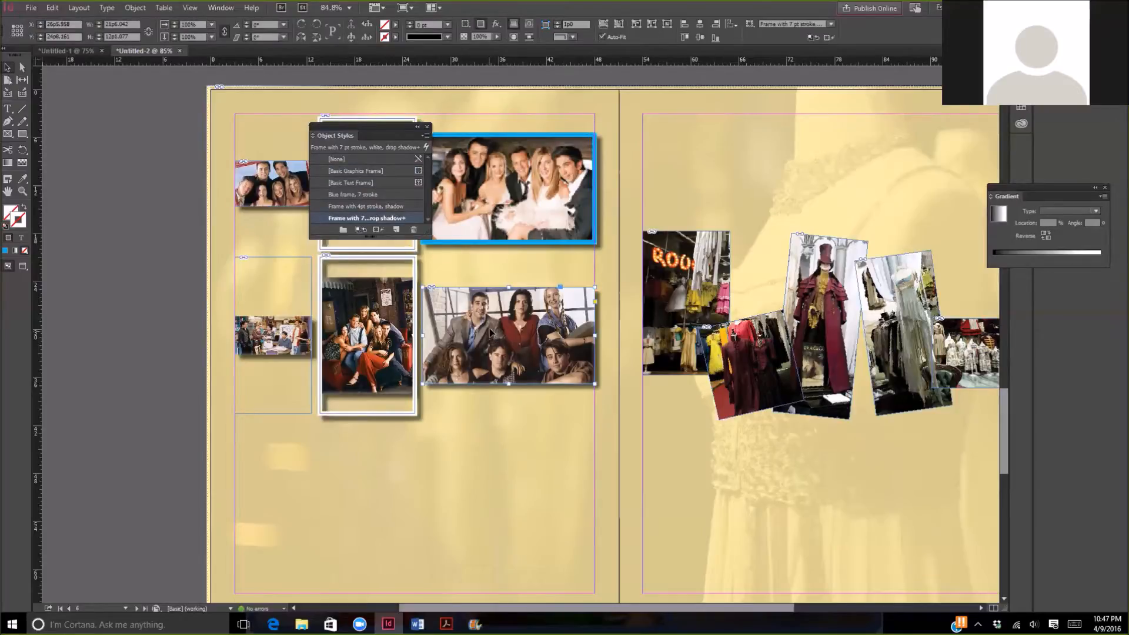
{"action": "left_click", "coordinate": [340, 194]}
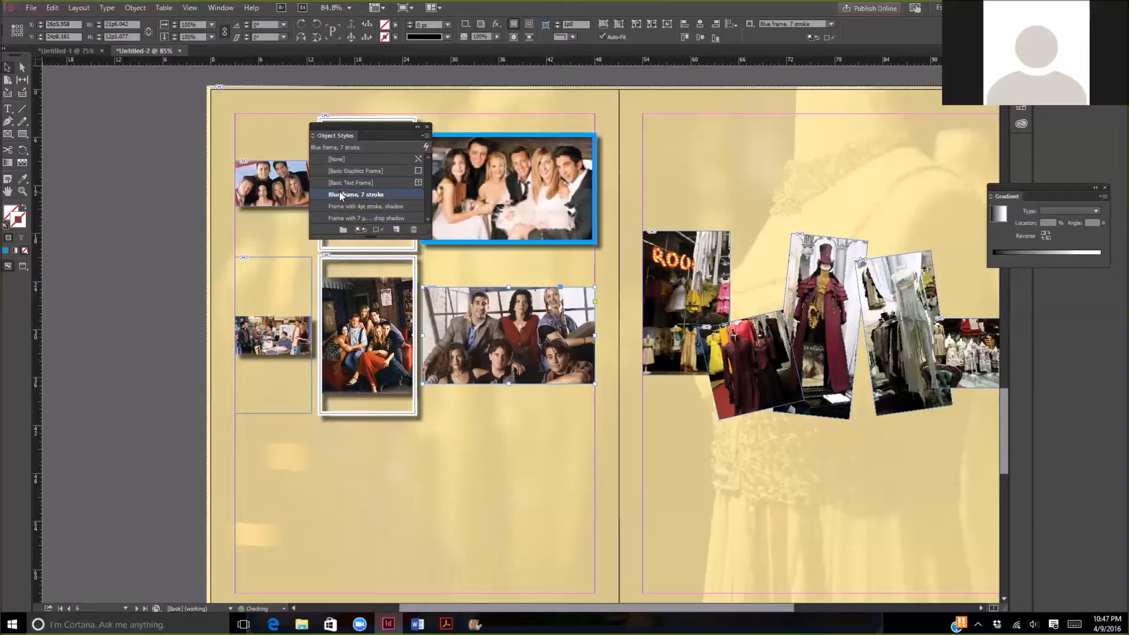
{"action": "left_click", "coordinate": [340, 195]}
{"action": "left_click", "coordinate": [369, 321]}
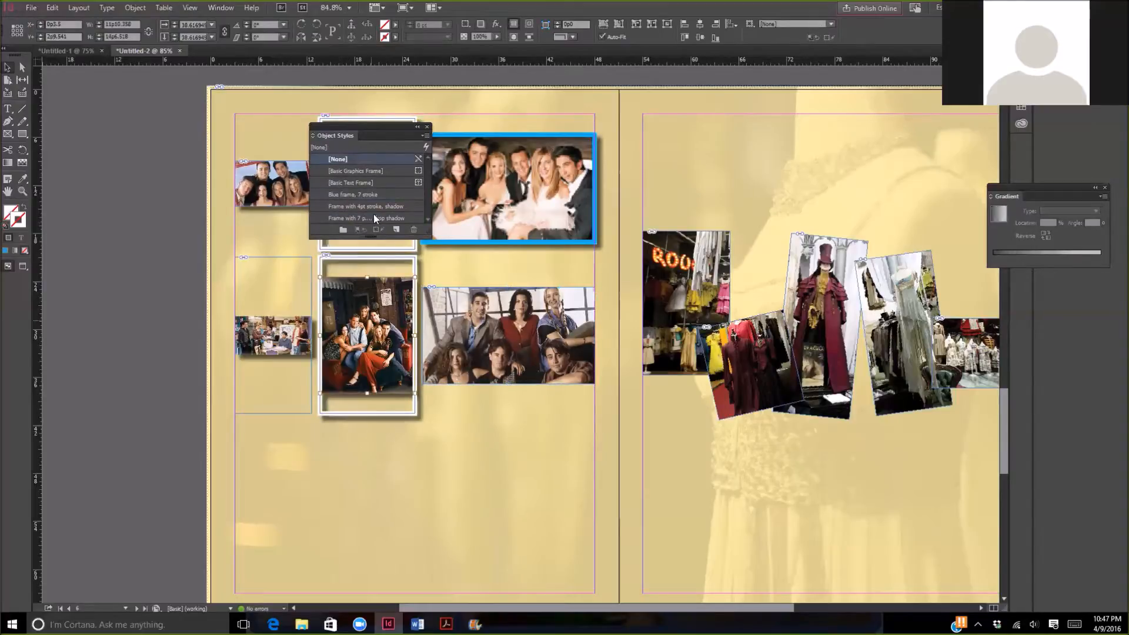
{"action": "left_click", "coordinate": [384, 257]}
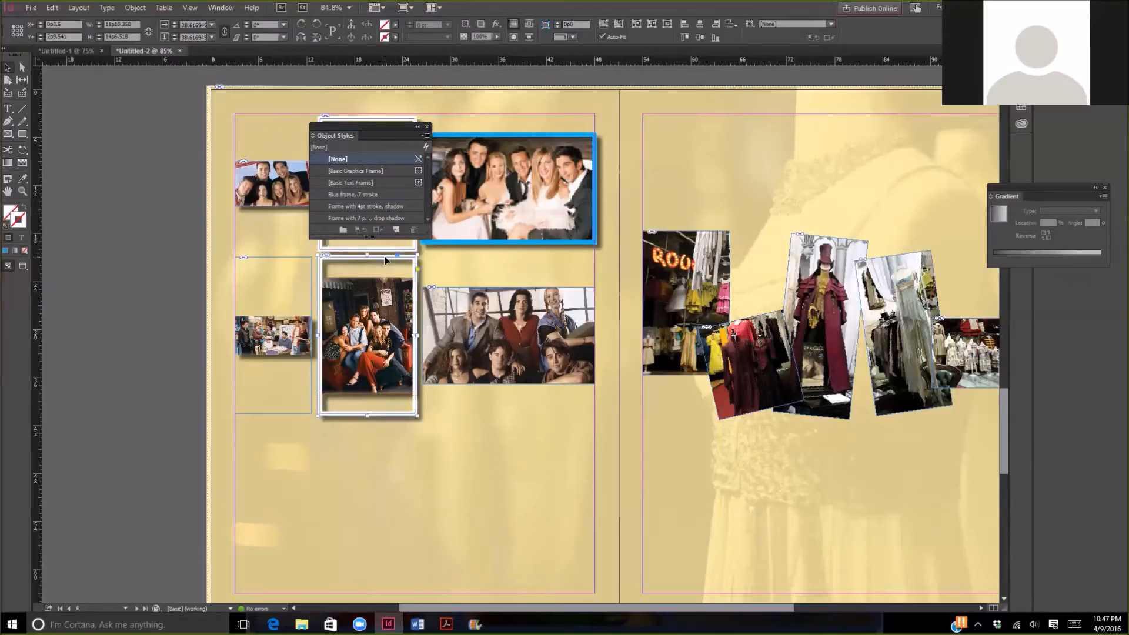
{"action": "left_click", "coordinate": [344, 195]}
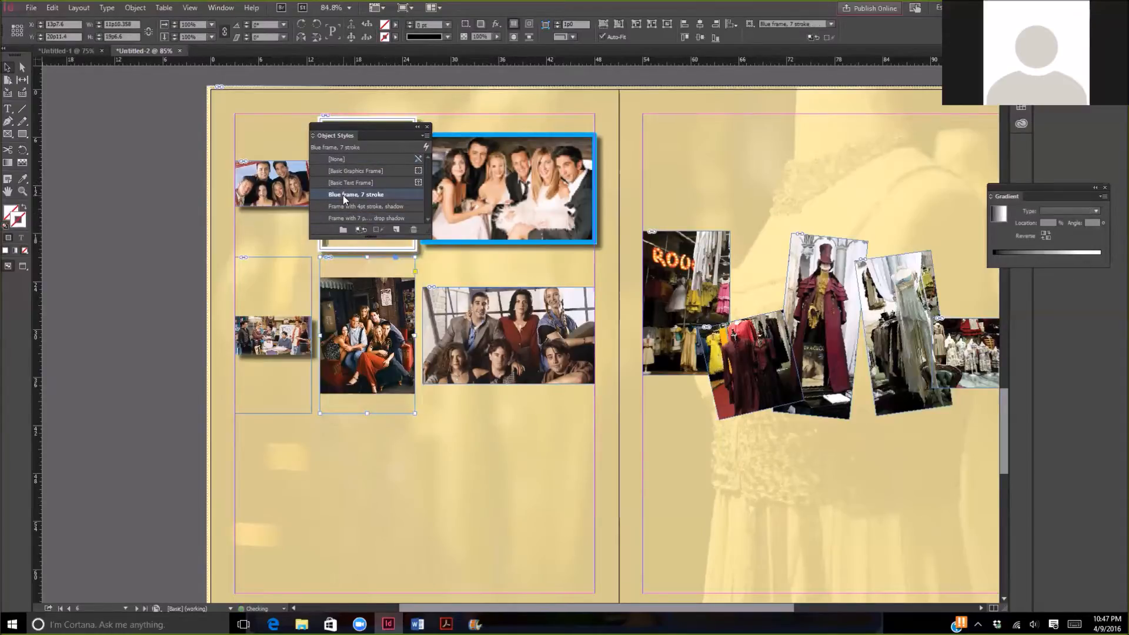
- Try the saved frame styles on the large lower-row photo, ending with "Frame with 7 pt stroke, white, drop shadow"
{"action": "left_click", "coordinate": [491, 322]}
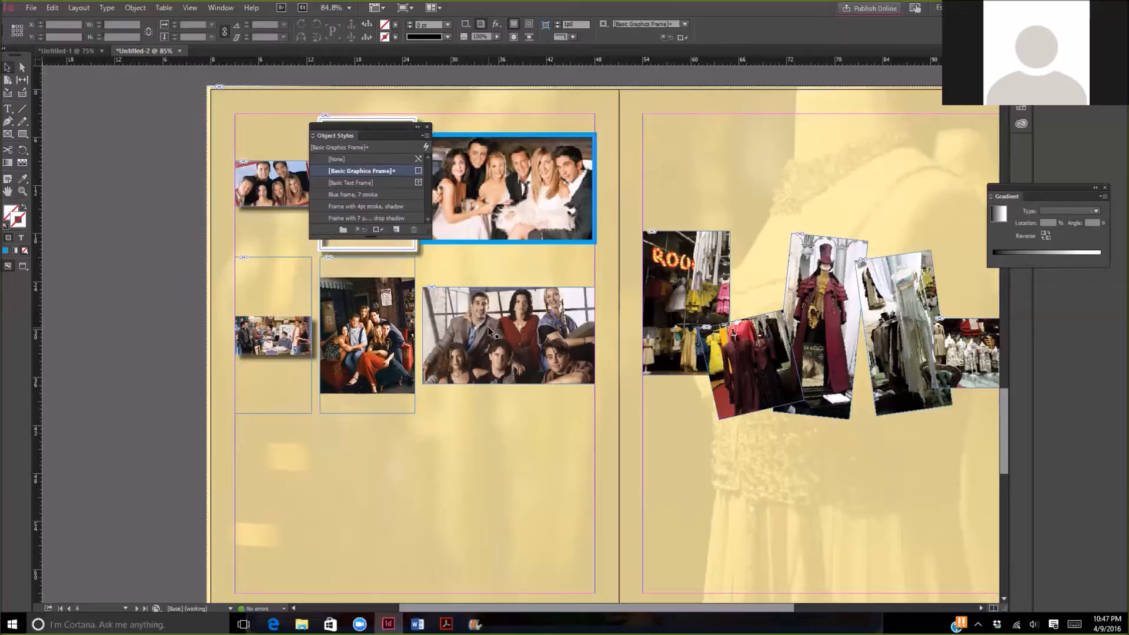
{"action": "left_click", "coordinate": [494, 322]}
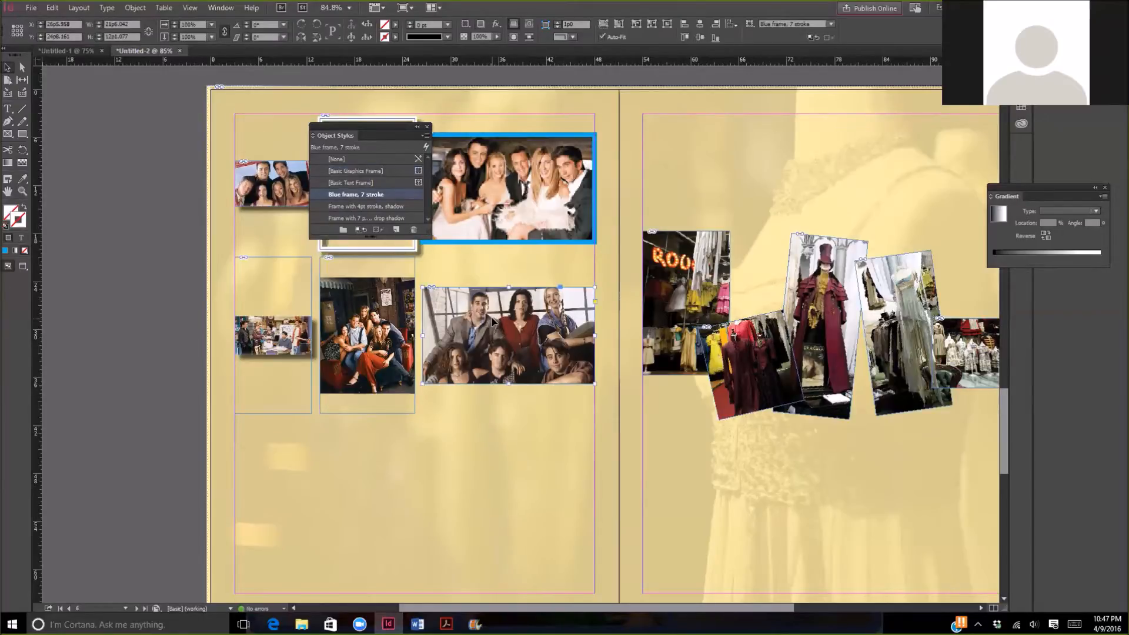
{"action": "left_click", "coordinate": [342, 206]}
{"action": "left_click", "coordinate": [342, 196]}
{"action": "left_click", "coordinate": [379, 206]}
{"action": "left_click", "coordinate": [379, 218]}
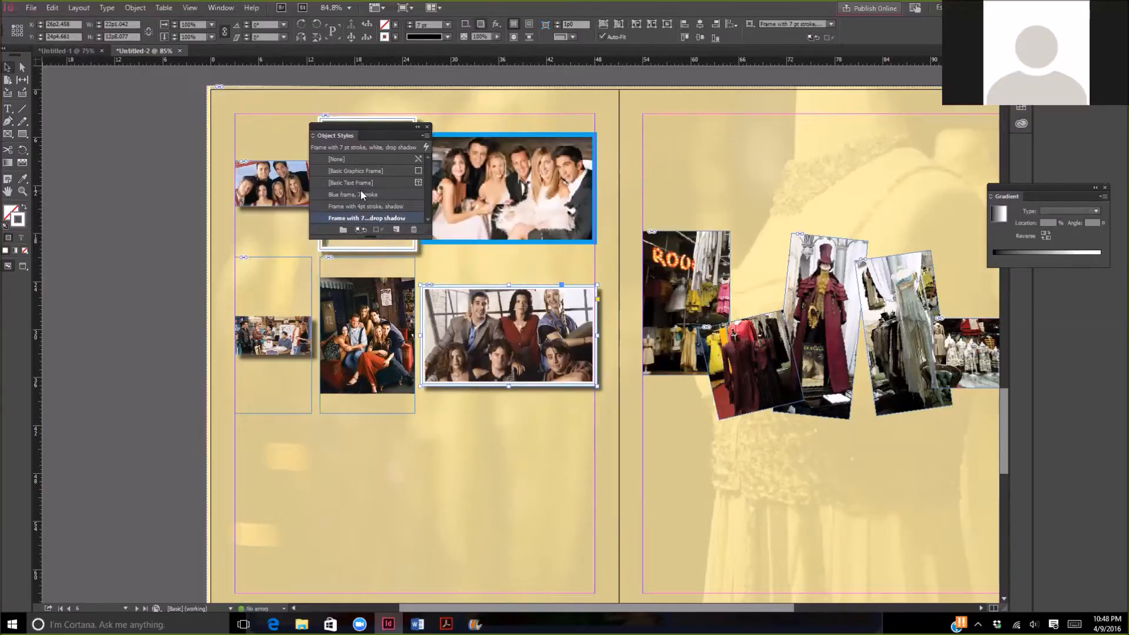
- Apply the 7 pt white drop-shadow style to the middle lower-row frame and "Frame with 4pt stroke, shadow" to the first lower-row frame
{"action": "left_click", "coordinate": [383, 315]}
{"action": "left_click", "coordinate": [345, 216]}
{"action": "left_click", "coordinate": [244, 296]}
{"action": "left_click", "coordinate": [335, 207]}
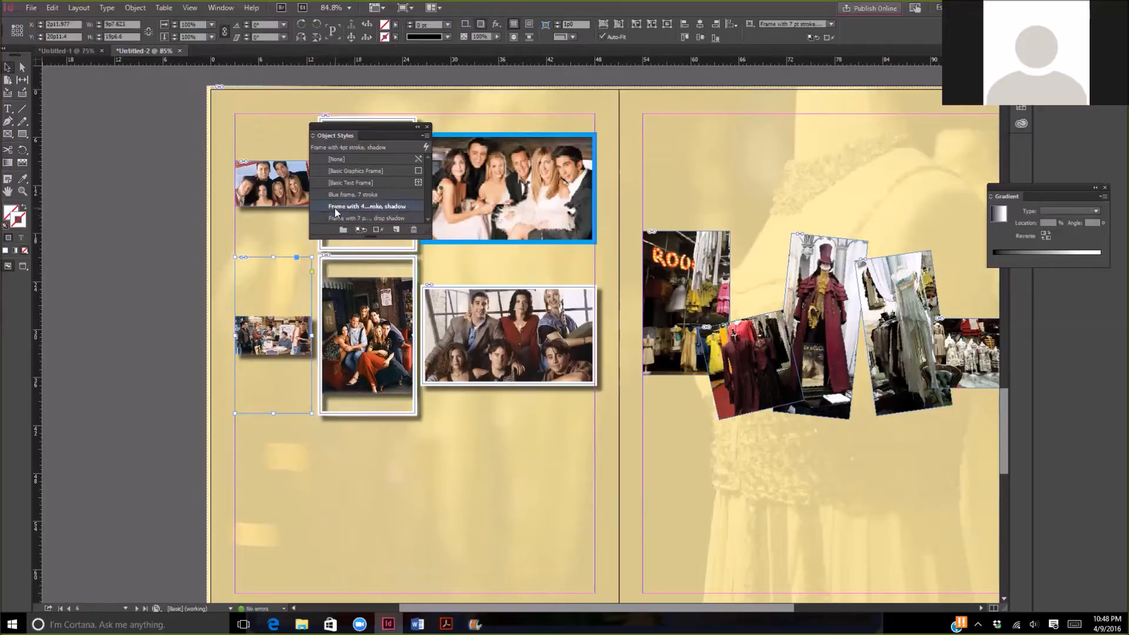
- Apply the "Blue frame, 7 stroke" object style to the small photo frame at the start of the upper row
{"action": "left_click", "coordinate": [262, 200]}
{"action": "left_click", "coordinate": [344, 218]}
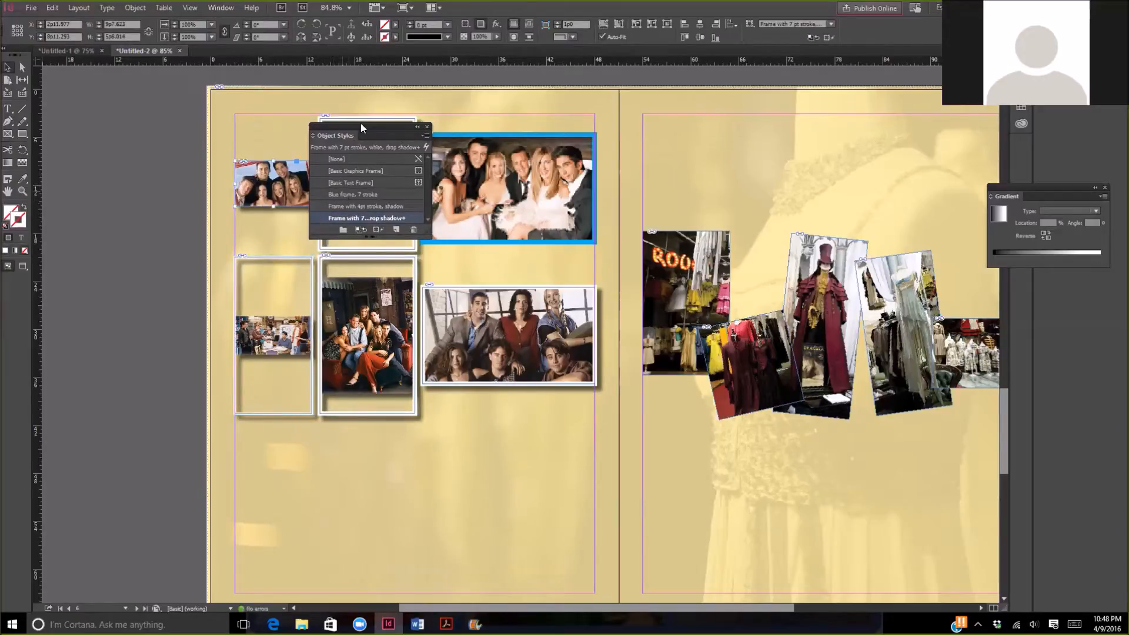
{"action": "left_click_drag", "start_coordinate": [362, 124], "coordinate": [763, 152]}
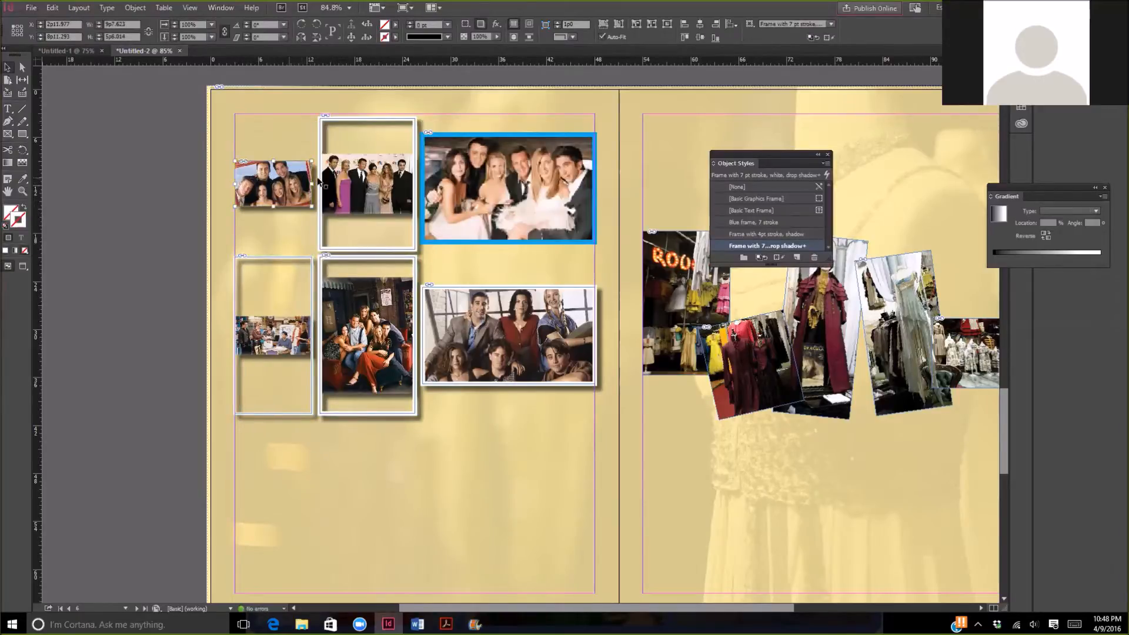
{"action": "left_click", "coordinate": [261, 230]}
{"action": "left_click", "coordinate": [273, 200]}
{"action": "left_click", "coordinate": [740, 224]}
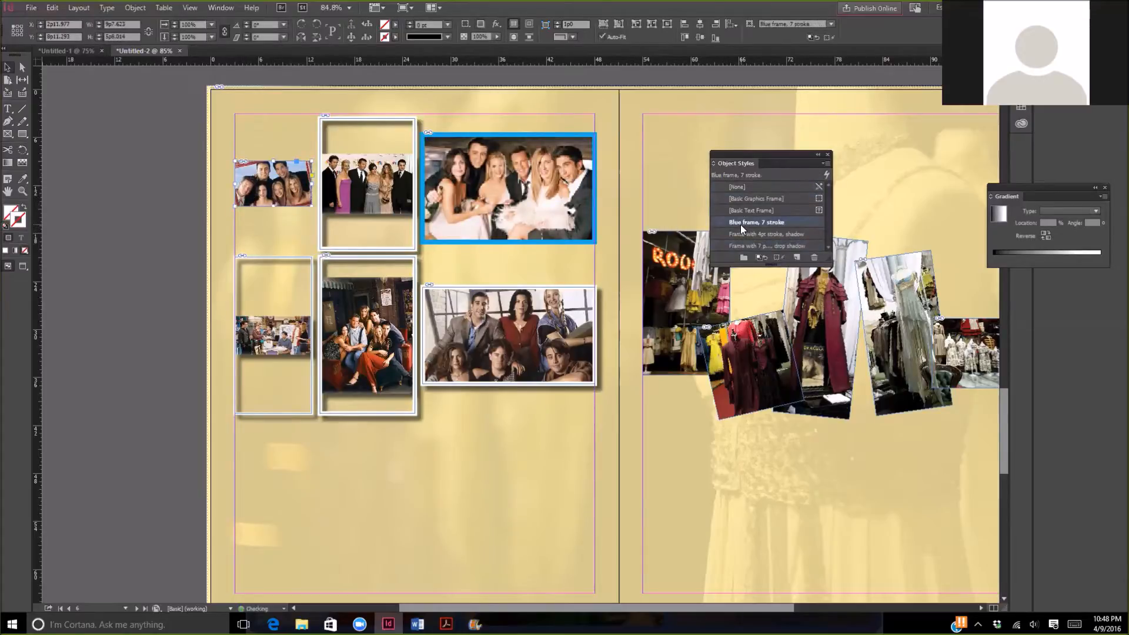
- Create a new object style from the cyan-bordered upper-row photo frame and apply it to the large lower-row photo frame
{"action": "left_click", "coordinate": [510, 180]}
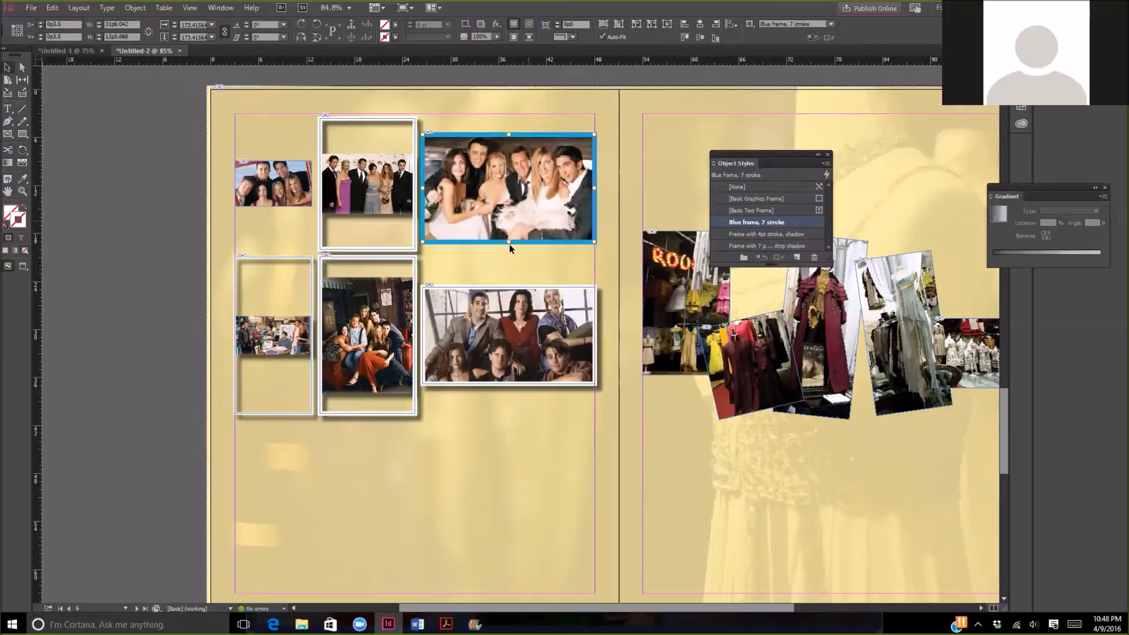
{"action": "left_click", "coordinate": [497, 326]}
{"action": "left_click", "coordinate": [747, 235]}
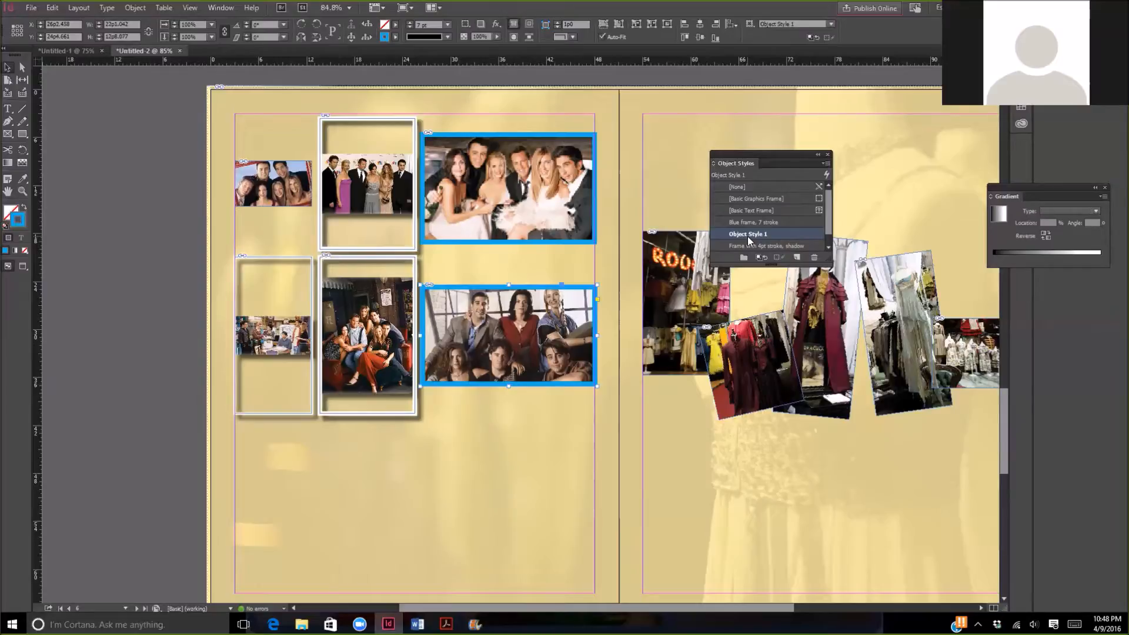
- Delete the "Blue frame, 7 stroke" object style, replacing it with [Basic Graphics Frame]
{"action": "left_click", "coordinate": [374, 333]}
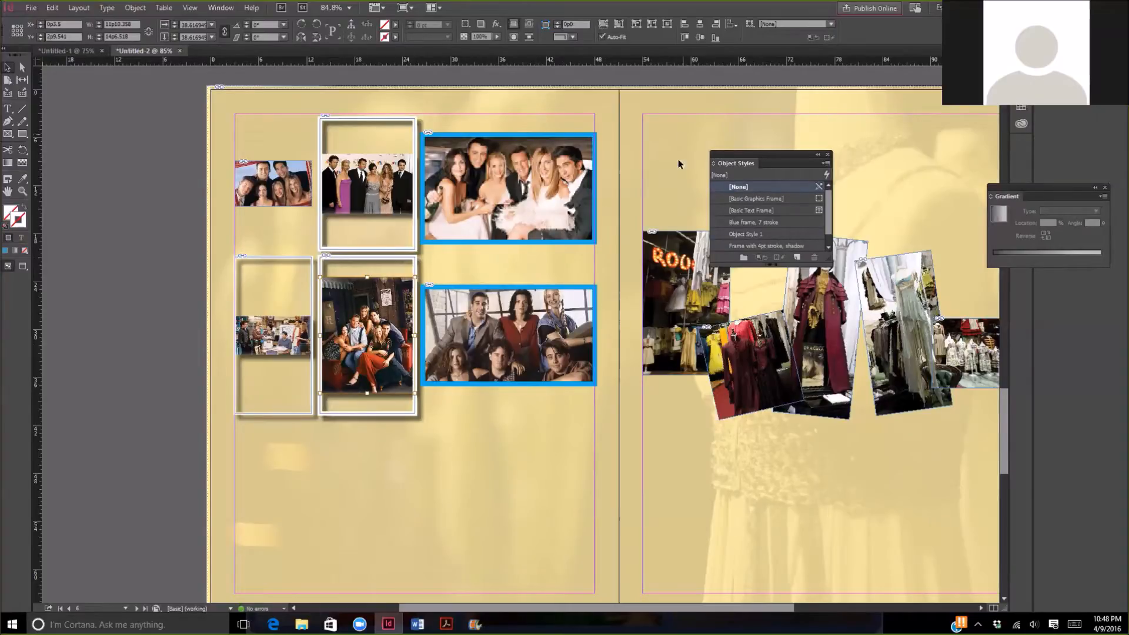
{"action": "right_click", "coordinate": [750, 225]}
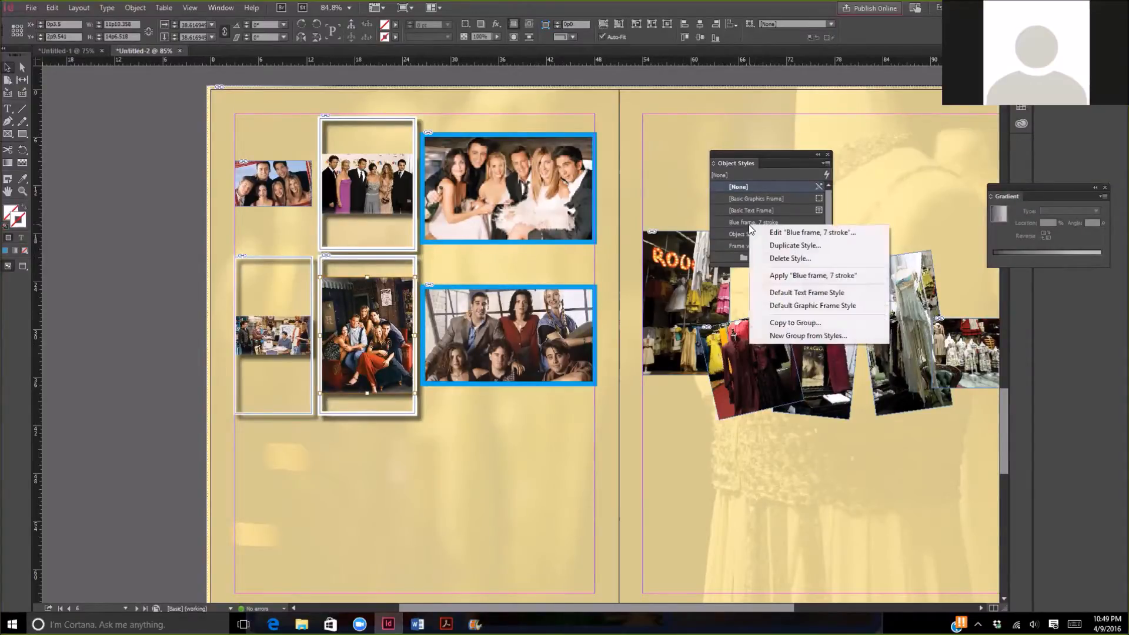
{"action": "left_click", "coordinate": [790, 258]}
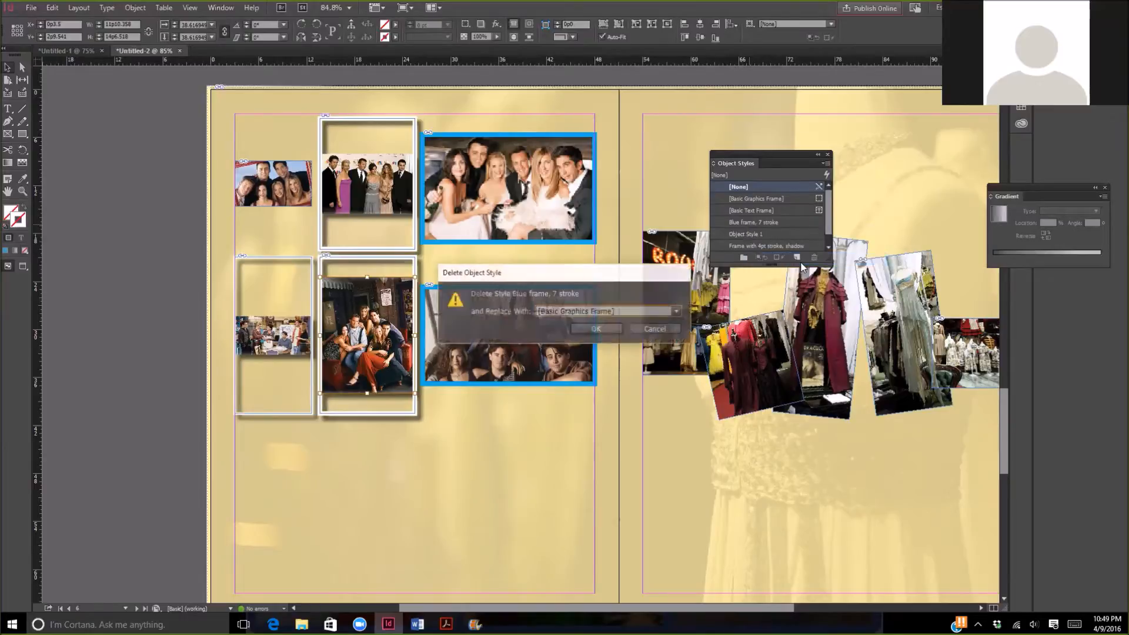
{"action": "left_click", "coordinate": [609, 326]}
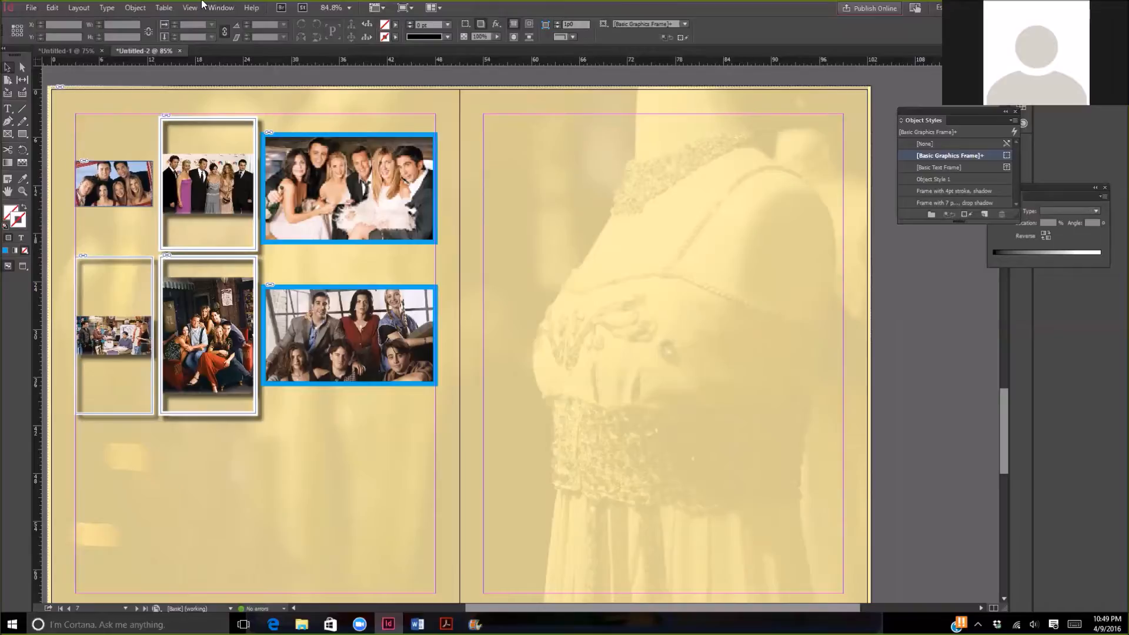
- Place the "dress - one image" JPG on the right-hand page, sized to span the full width between the margins
{"action": "left_click", "coordinate": [27, 8]}
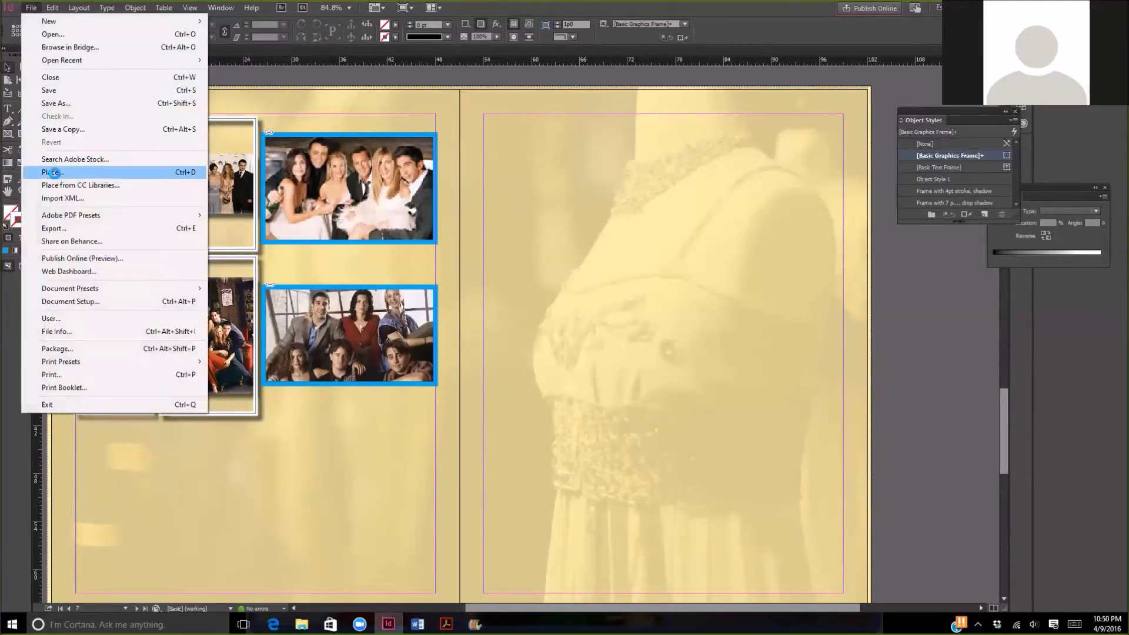
{"action": "left_click", "coordinate": [55, 174]}
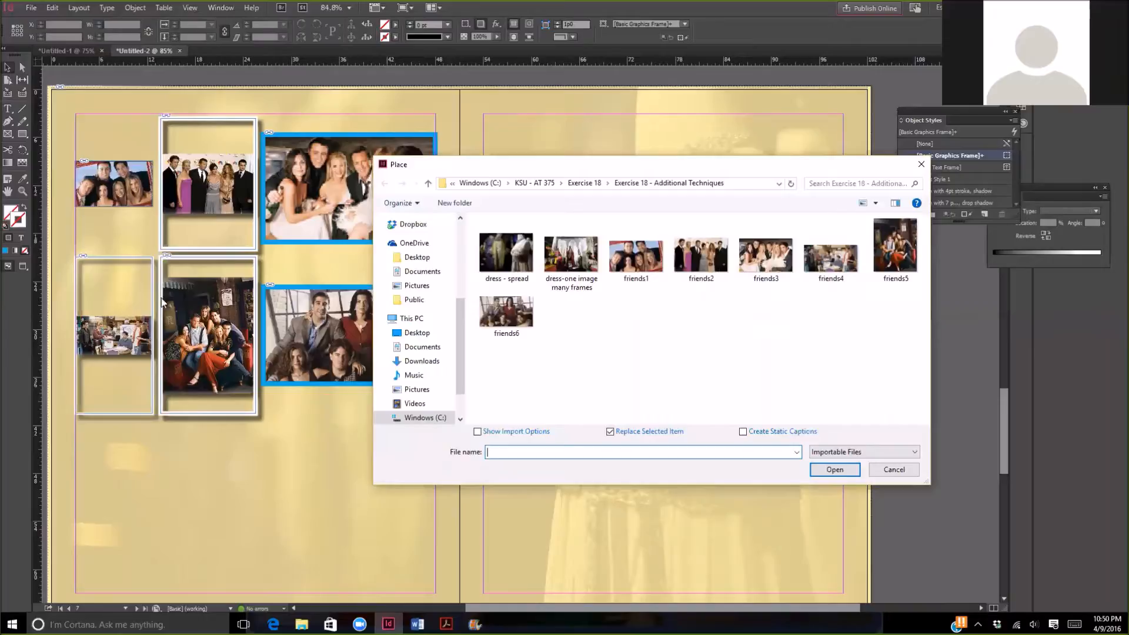
{"action": "double_click", "coordinate": [563, 259]}
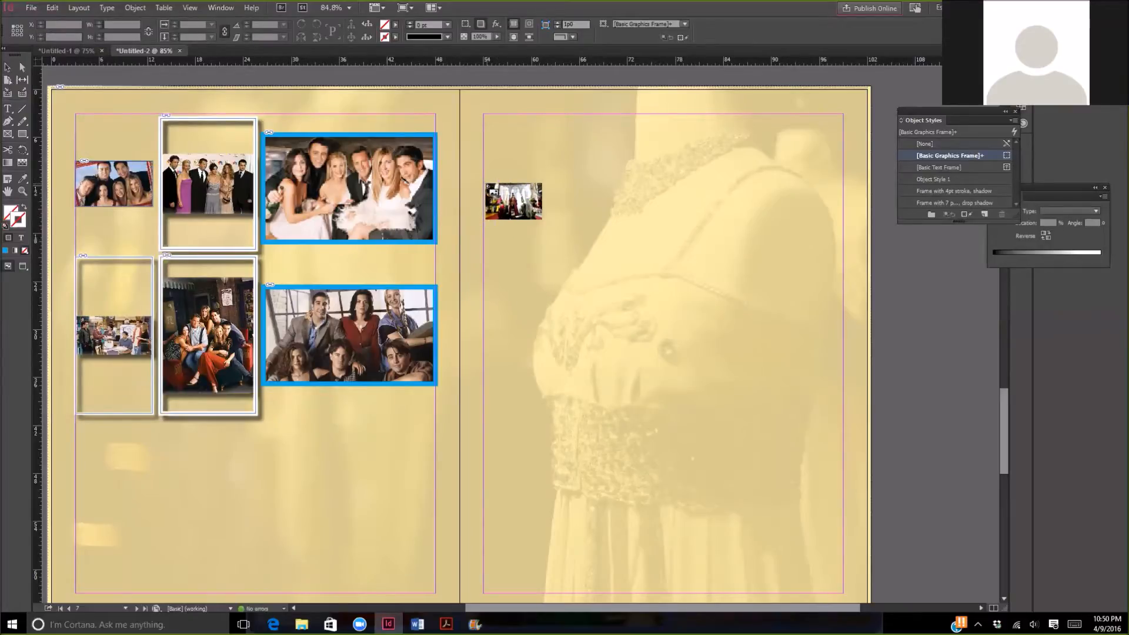
{"action": "left_click_drag", "start_coordinate": [484, 183], "coordinate": [648, 424]}
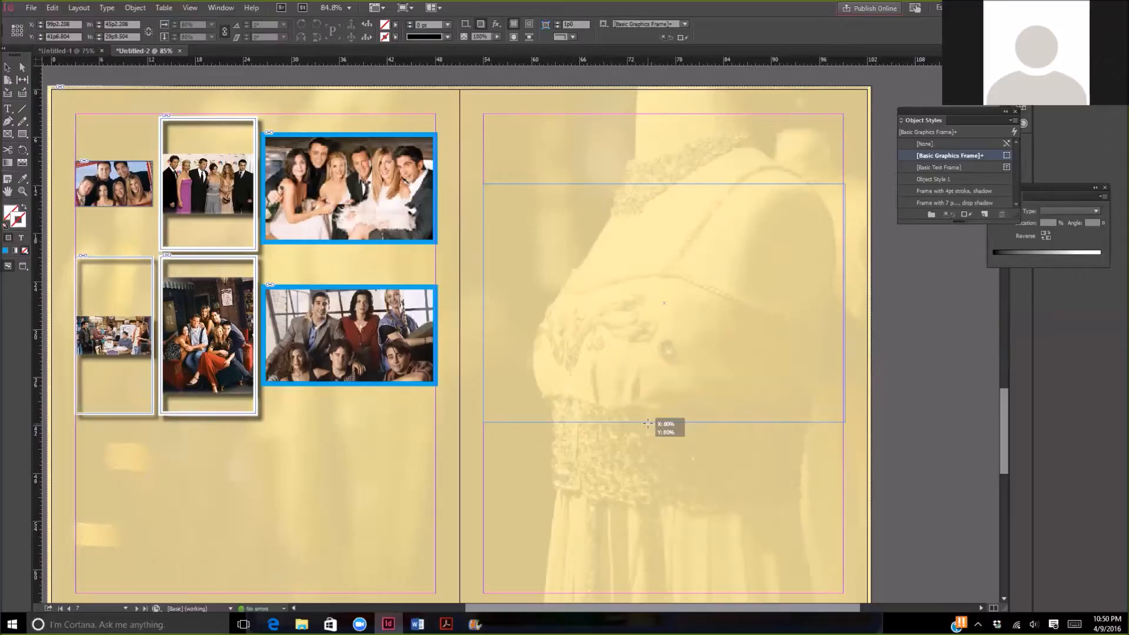
- Drop the dress photo across the right-hand page and draw three empty rectangle frames over it, about 11x23, 15x10 and 12x13 picas
{"action": "left_click_drag", "start_coordinate": [647, 423], "coordinate": [647, 424]}
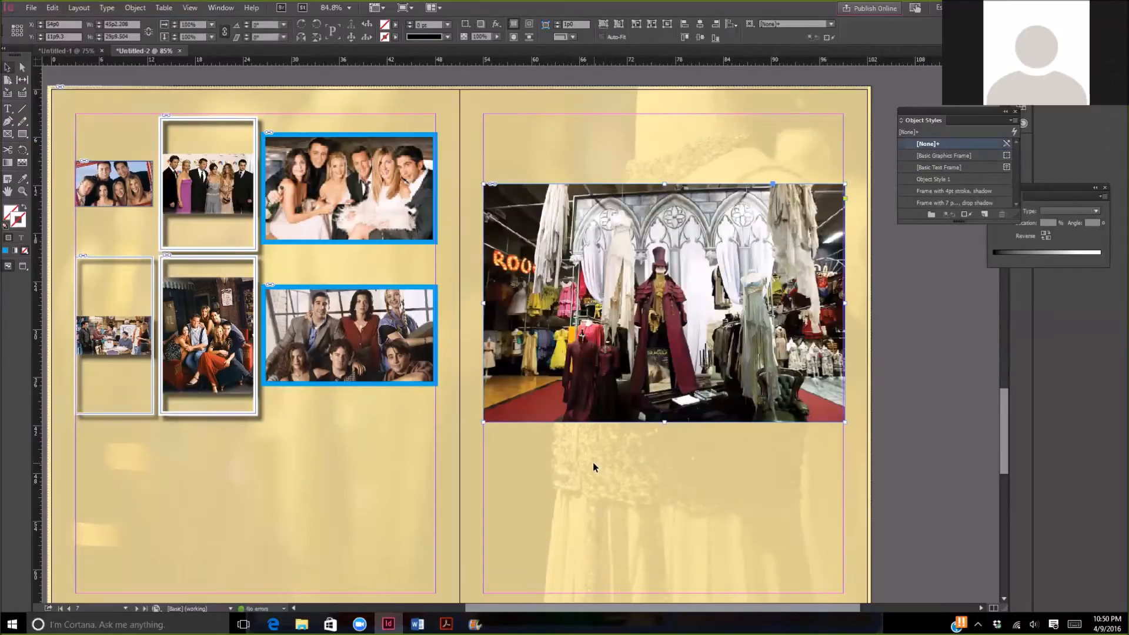
{"action": "left_click", "coordinate": [564, 436]}
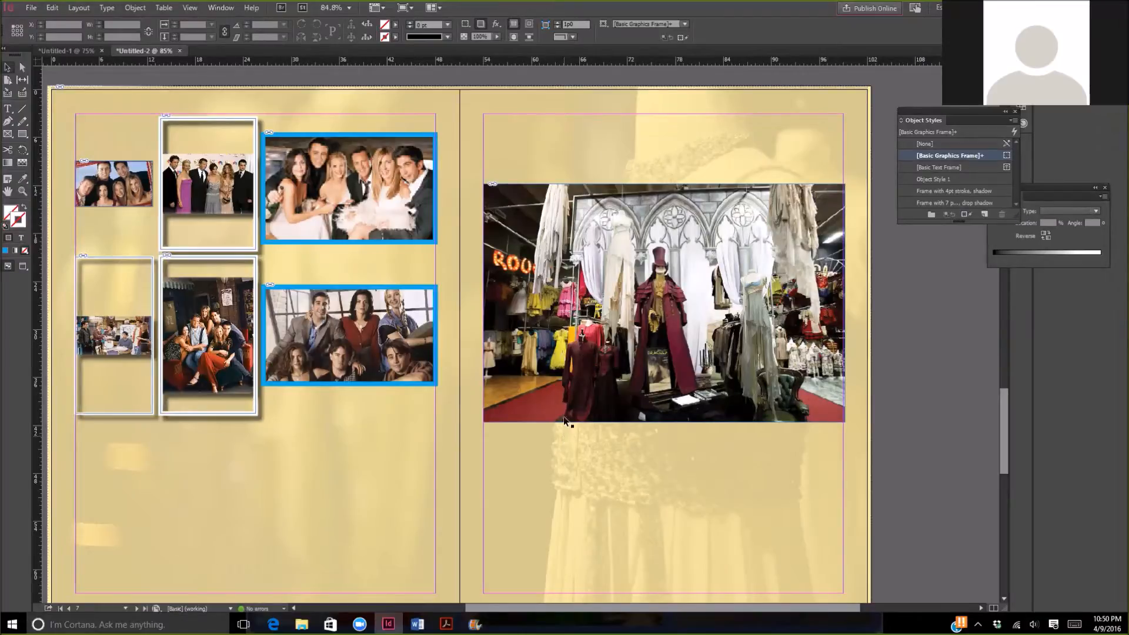
{"action": "left_click", "coordinate": [8, 136]}
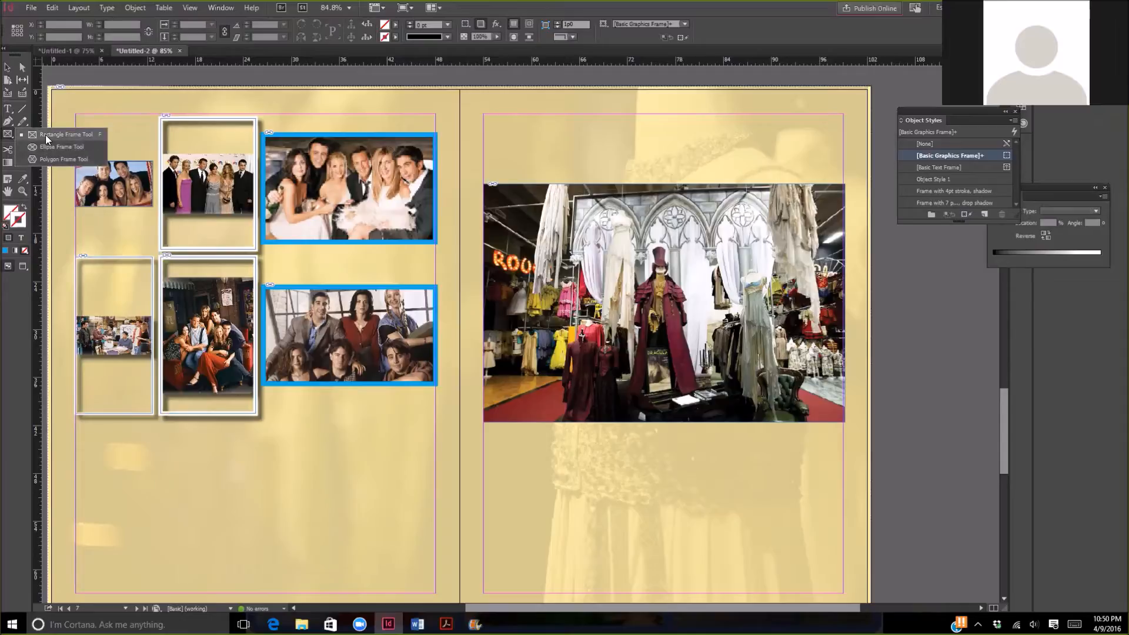
{"action": "left_click", "coordinate": [44, 135]}
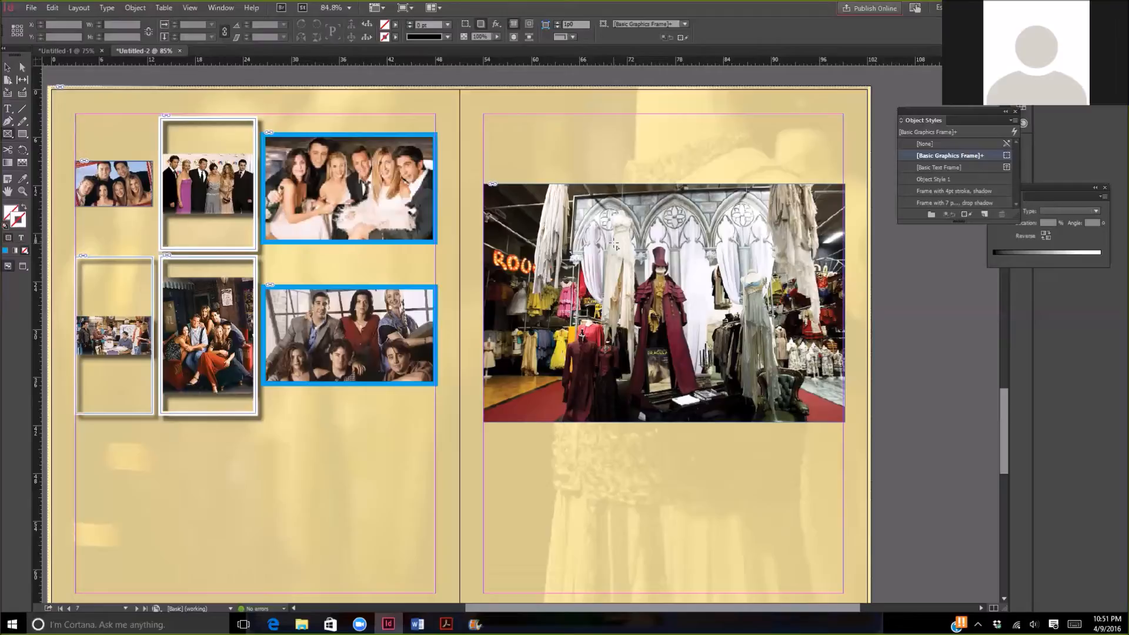
{"action": "left_click_drag", "start_coordinate": [615, 240], "coordinate": [701, 422]}
{"action": "left_click_drag", "start_coordinate": [485, 246], "coordinate": [600, 318]}
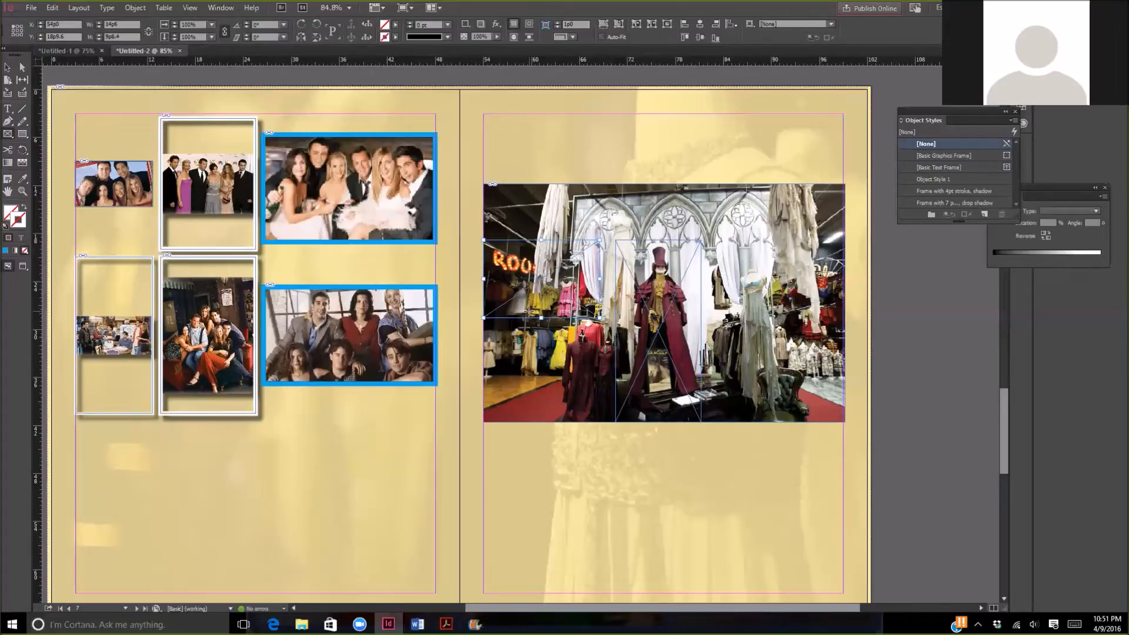
{"action": "left_click_drag", "start_coordinate": [531, 313], "coordinate": [627, 410]}
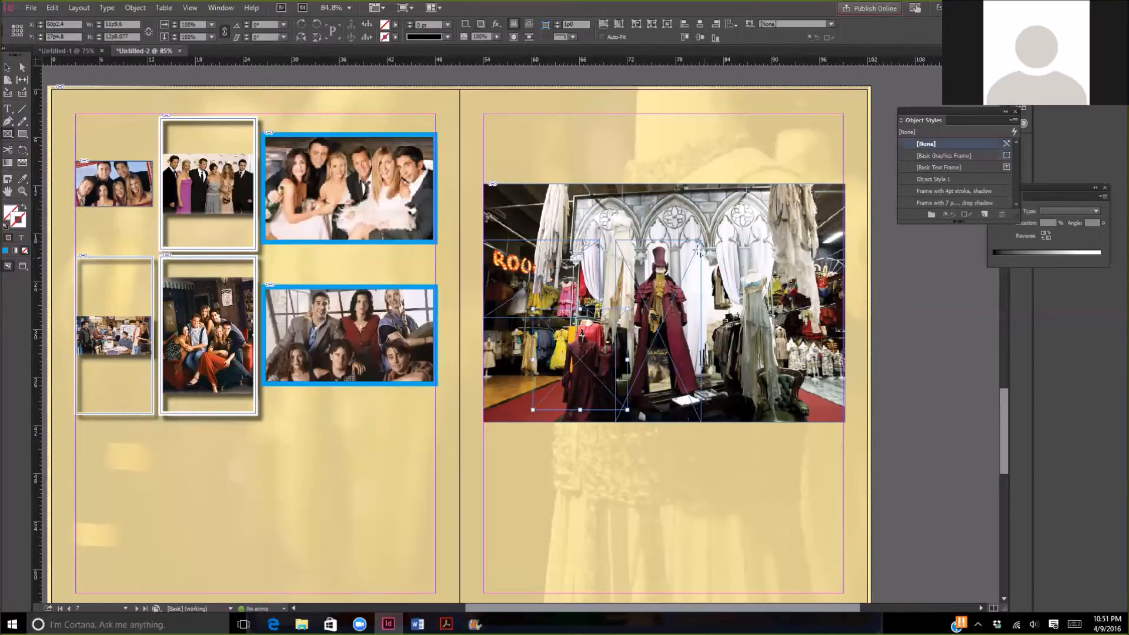
- Draw three more rectangle frames over the photo's right side and upper middle, about 10x21, 8x10 and 15x8 picas
{"action": "left_click_drag", "start_coordinate": [711, 247], "coordinate": [787, 410]}
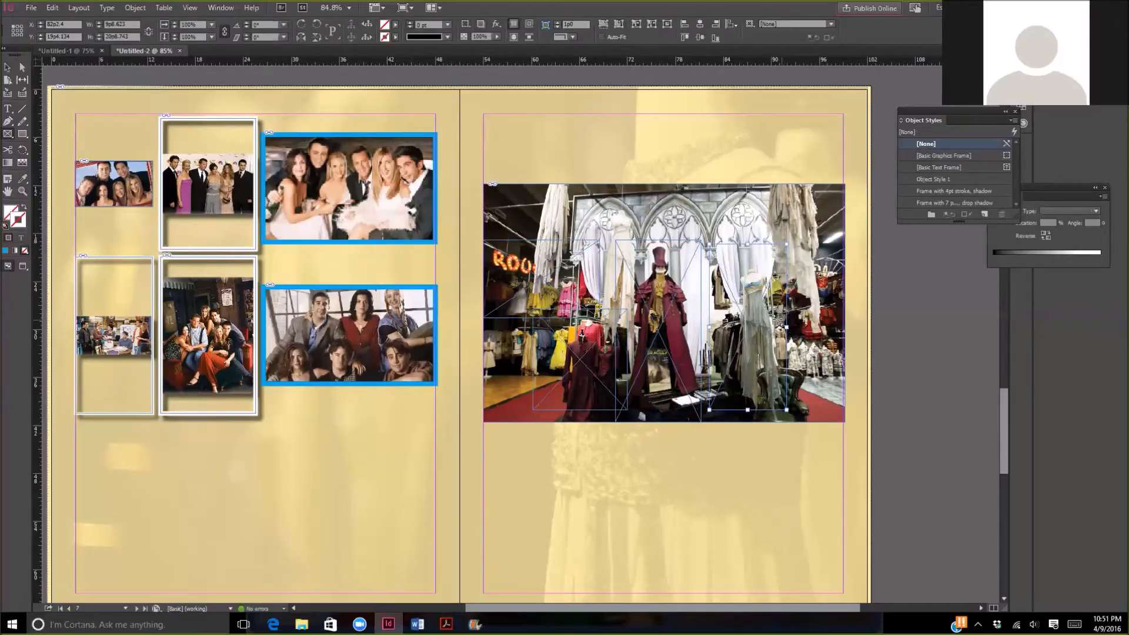
{"action": "left_click_drag", "start_coordinate": [780, 318], "coordinate": [845, 396]}
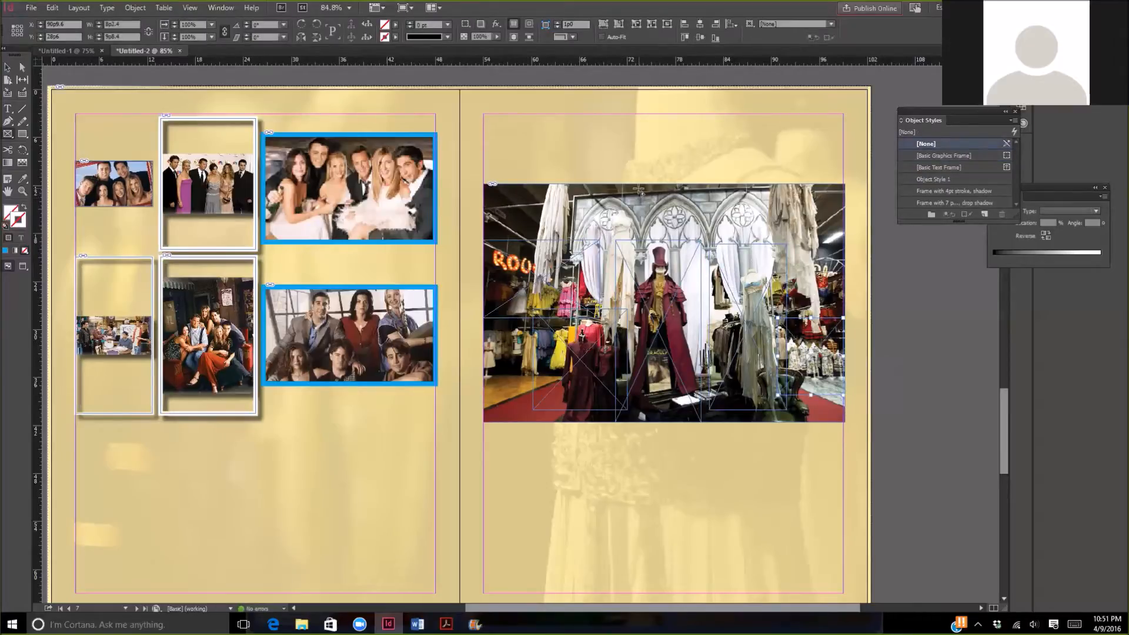
{"action": "mouse_move", "coordinate": [638, 188]}
{"action": "left_mouse_down"}
{"action": "mouse_move", "coordinate": [648, 242]}
{"action": "mouse_move", "coordinate": [761, 253]}
{"action": "left_mouse_up"}
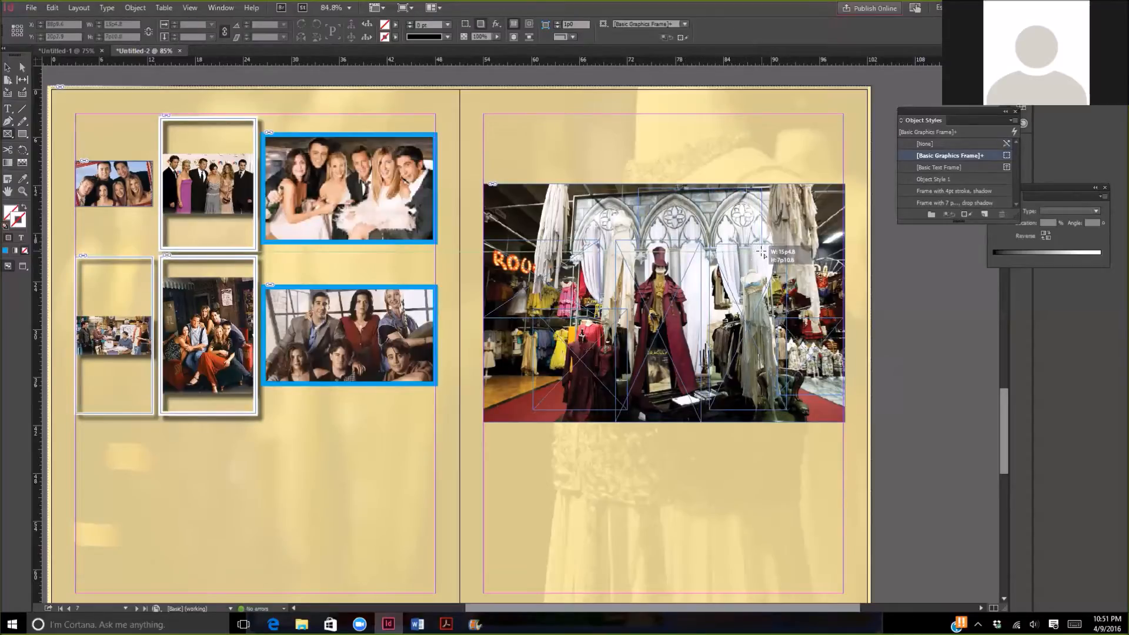
{"action": "left_click_drag", "start_coordinate": [762, 253], "coordinate": [763, 253]}
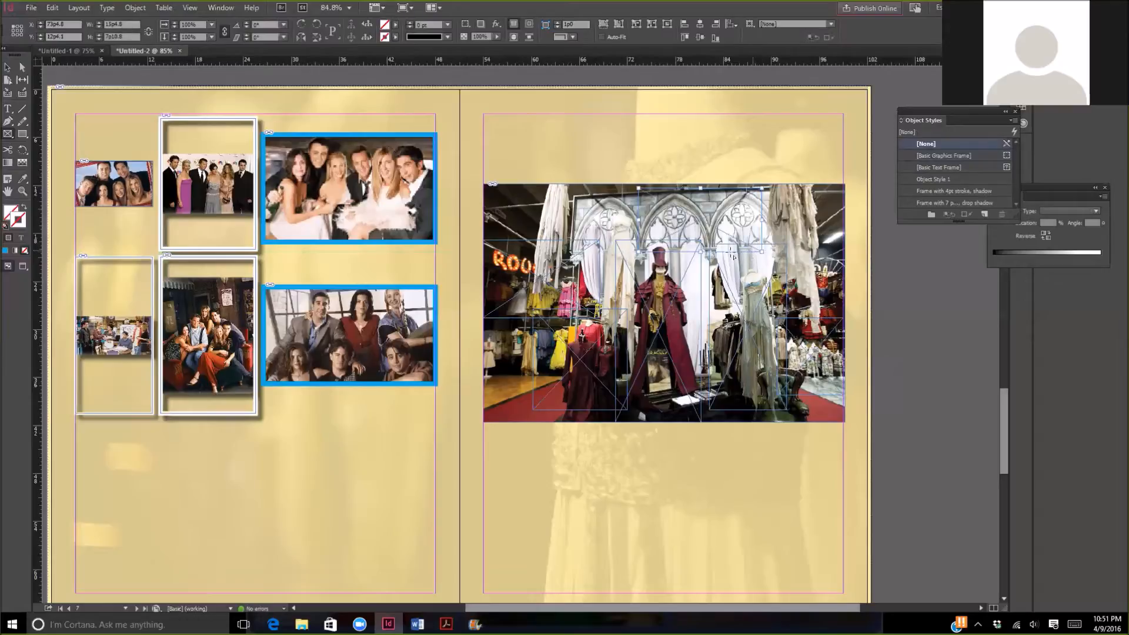
{"action": "left_click", "coordinate": [9, 69]}
{"action": "left_click", "coordinate": [593, 465]}
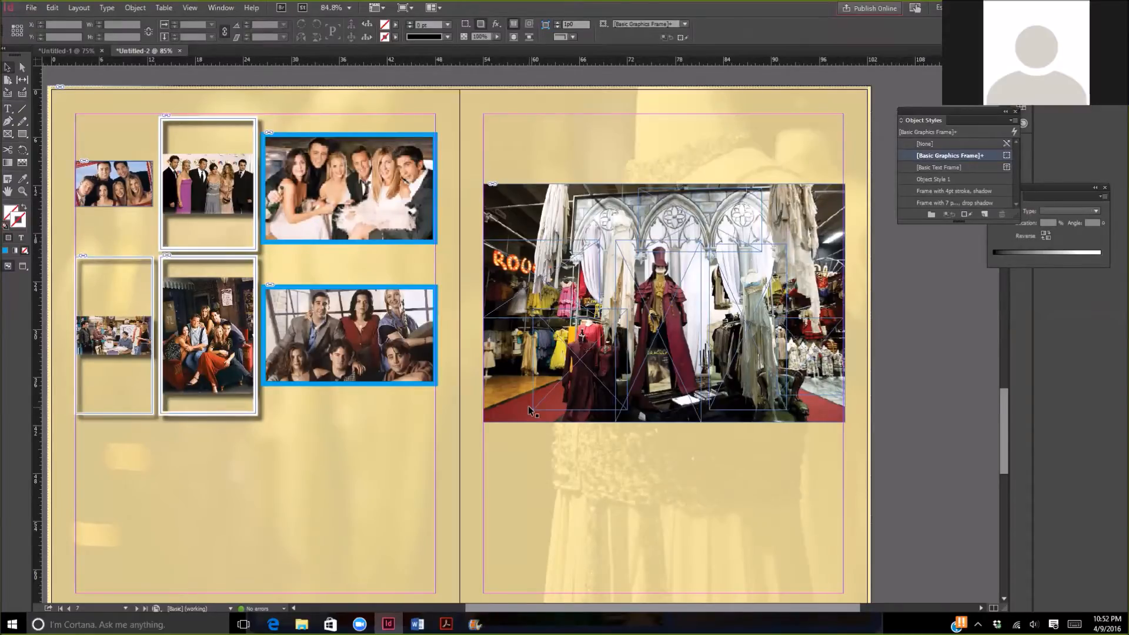
- Cut the large dress photo and paste it into the leftmost empty frame on the right-hand page
{"action": "left_click", "coordinate": [546, 207]}
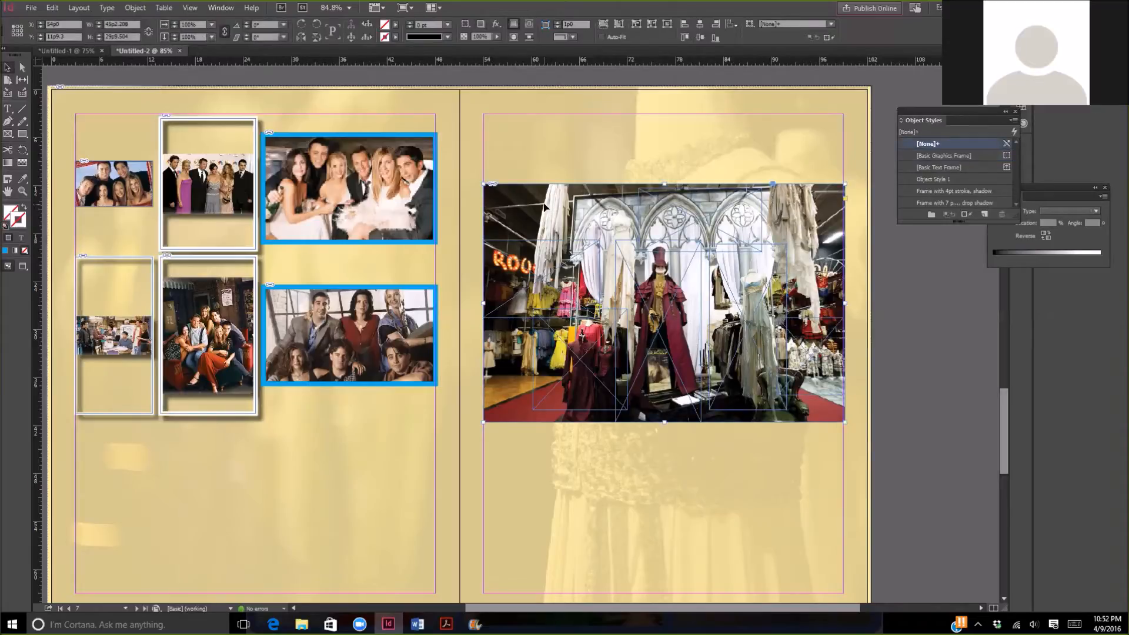
{"action": "left_click", "coordinate": [52, 8]}
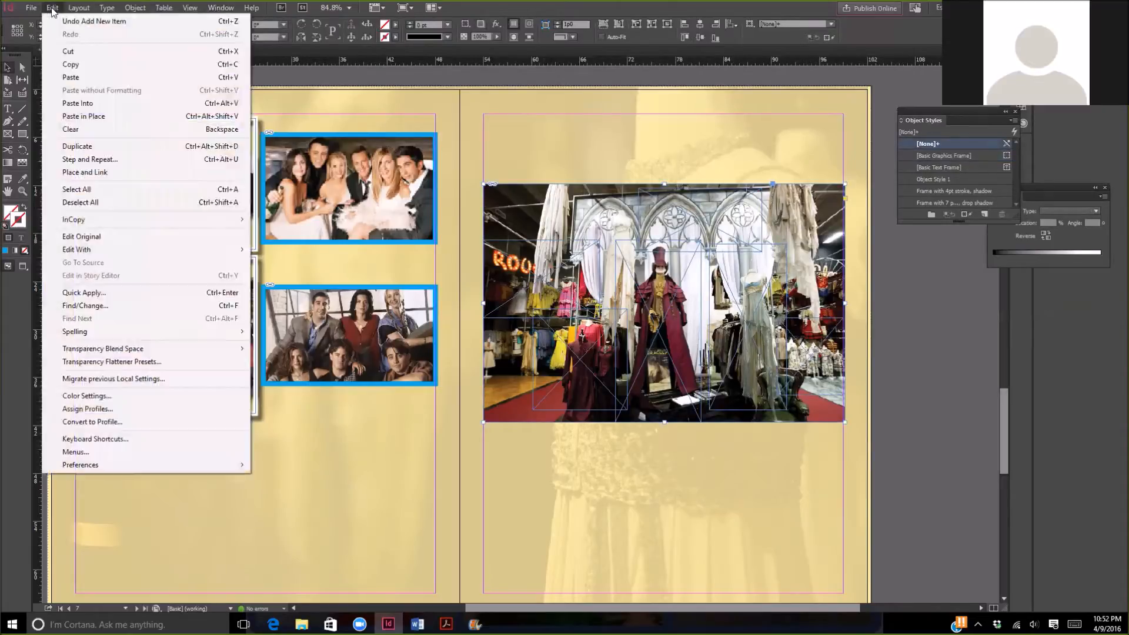
{"action": "left_click", "coordinate": [70, 51]}
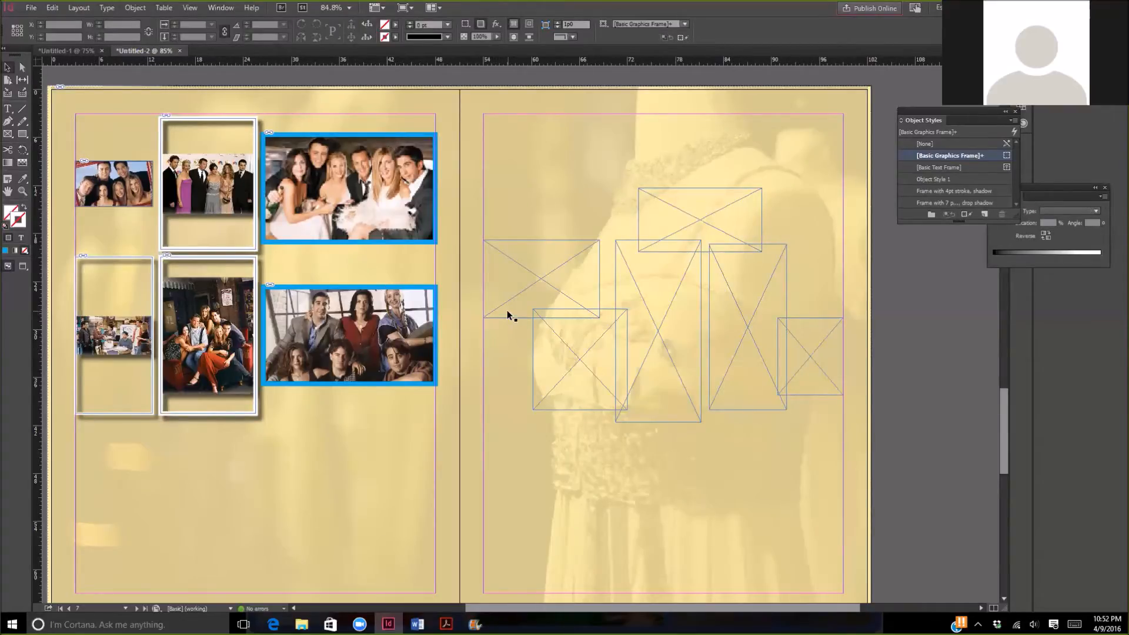
{"action": "left_click", "coordinate": [546, 262]}
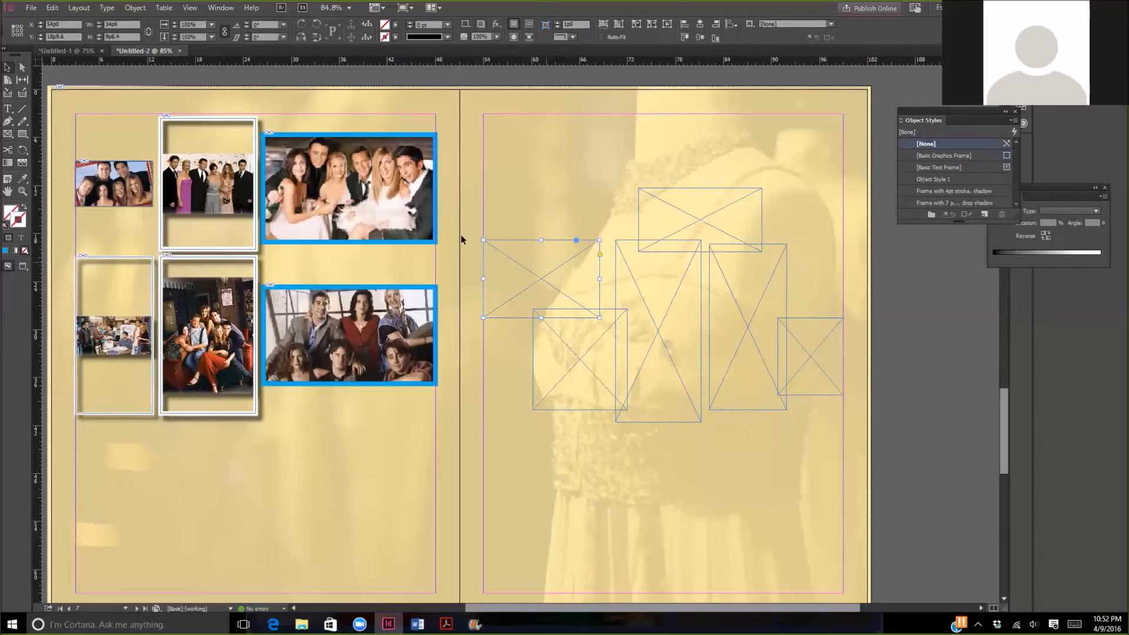
{"action": "left_click", "coordinate": [53, 7]}
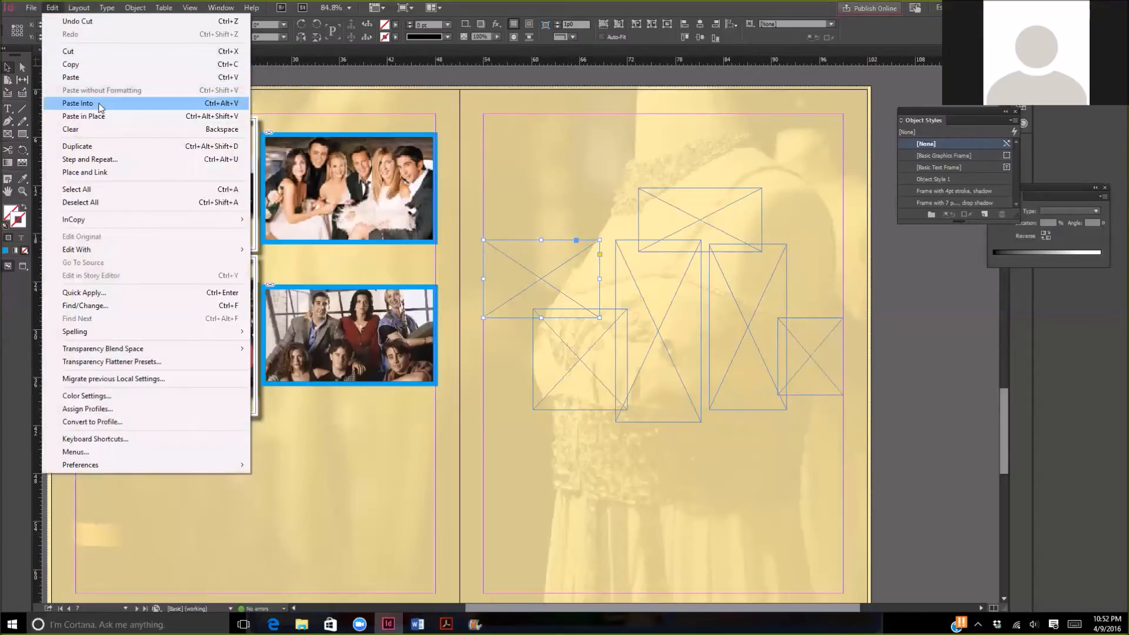
{"action": "left_click", "coordinate": [99, 106]}
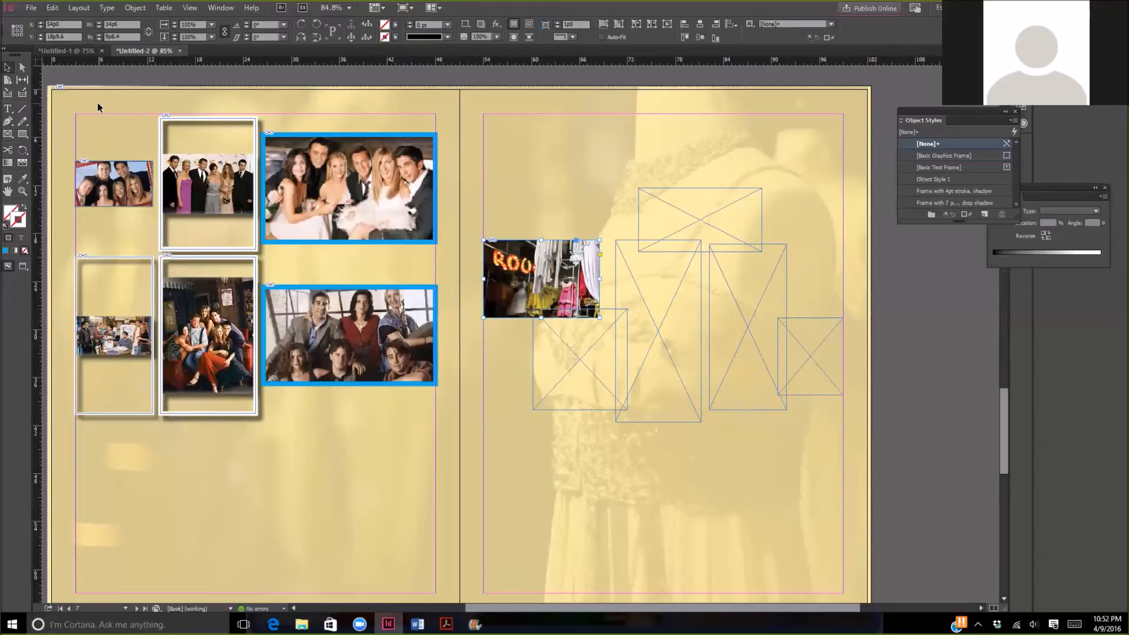
- Paste the cut photo into the lower-left frame and the tall central frame of the collage
{"action": "left_click", "coordinate": [565, 371]}
{"action": "left_click", "coordinate": [52, 8]}
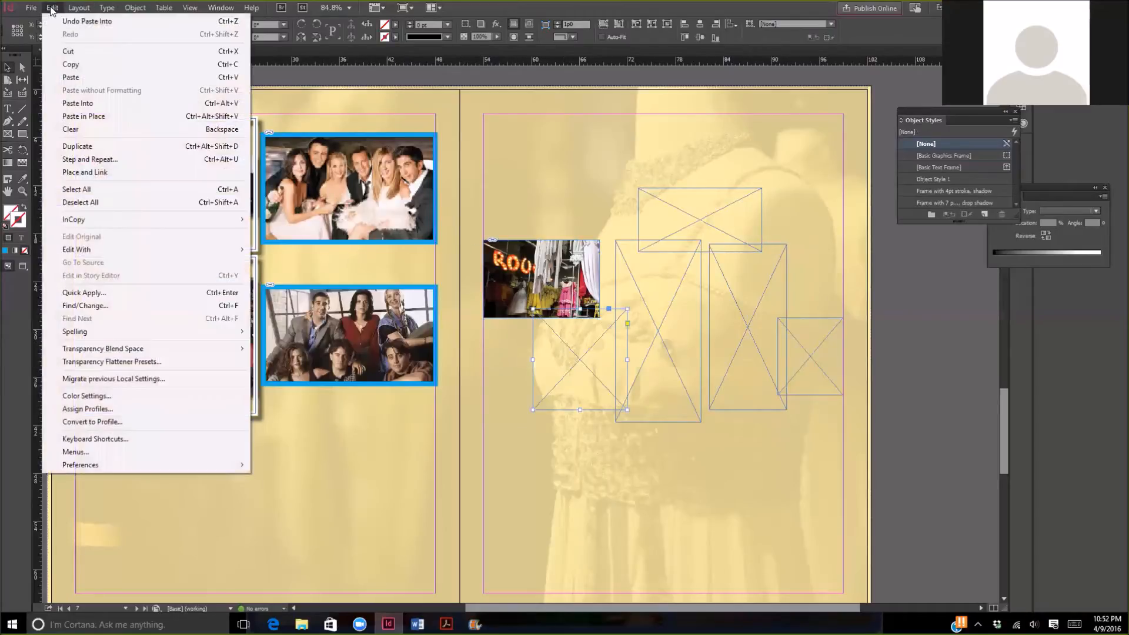
{"action": "left_click", "coordinate": [93, 104]}
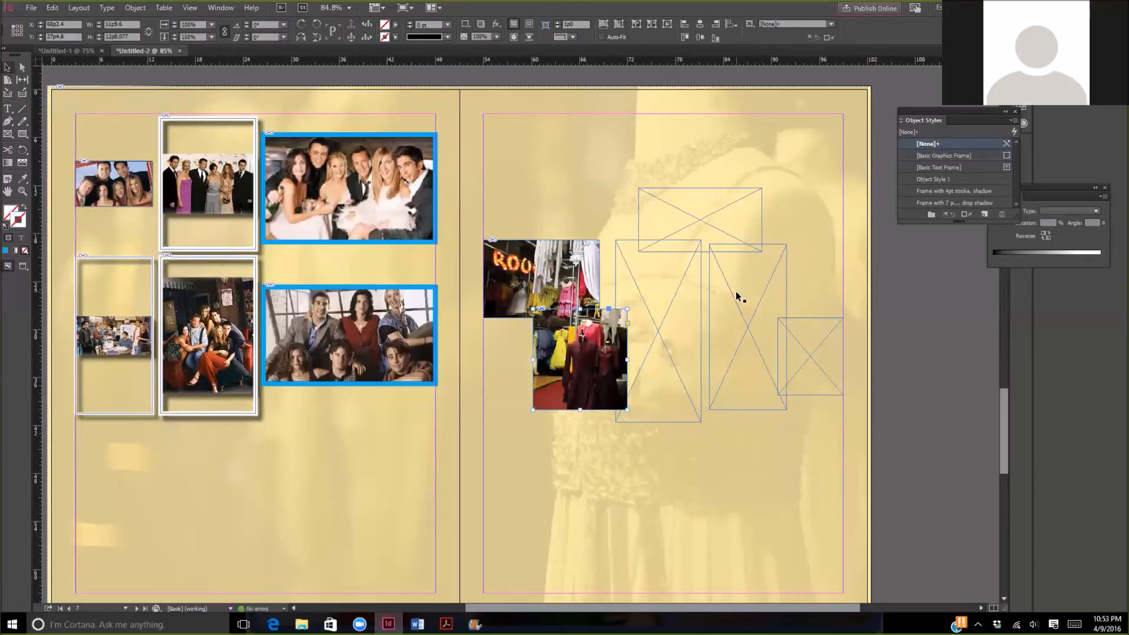
{"action": "left_click", "coordinate": [630, 273]}
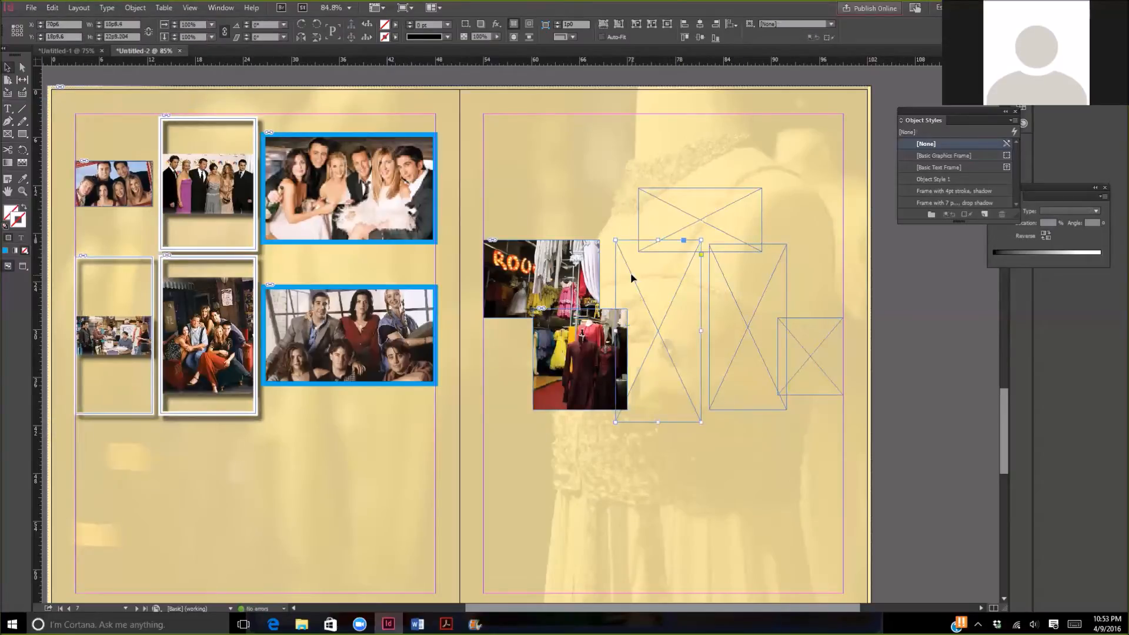
{"action": "left_click", "coordinate": [46, 8]}
{"action": "left_click", "coordinate": [88, 103]}
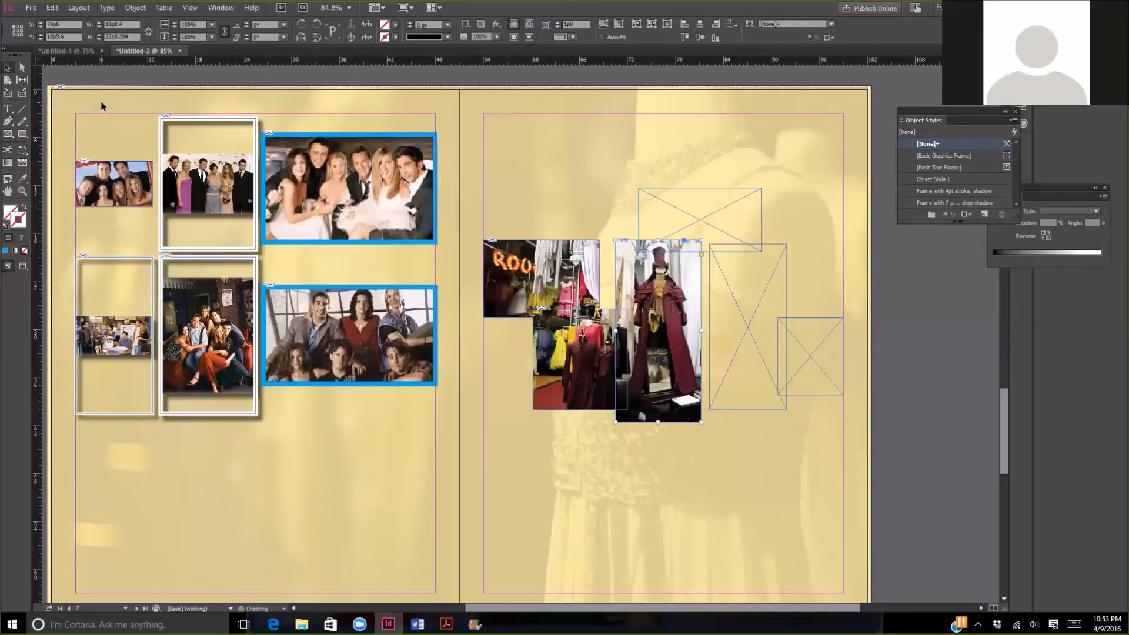
- Paste the cut photo into the three remaining empty frames: the tall right one, the upper one and the small far-right one
{"action": "left_click", "coordinate": [736, 294]}
{"action": "left_click", "coordinate": [52, 8]}
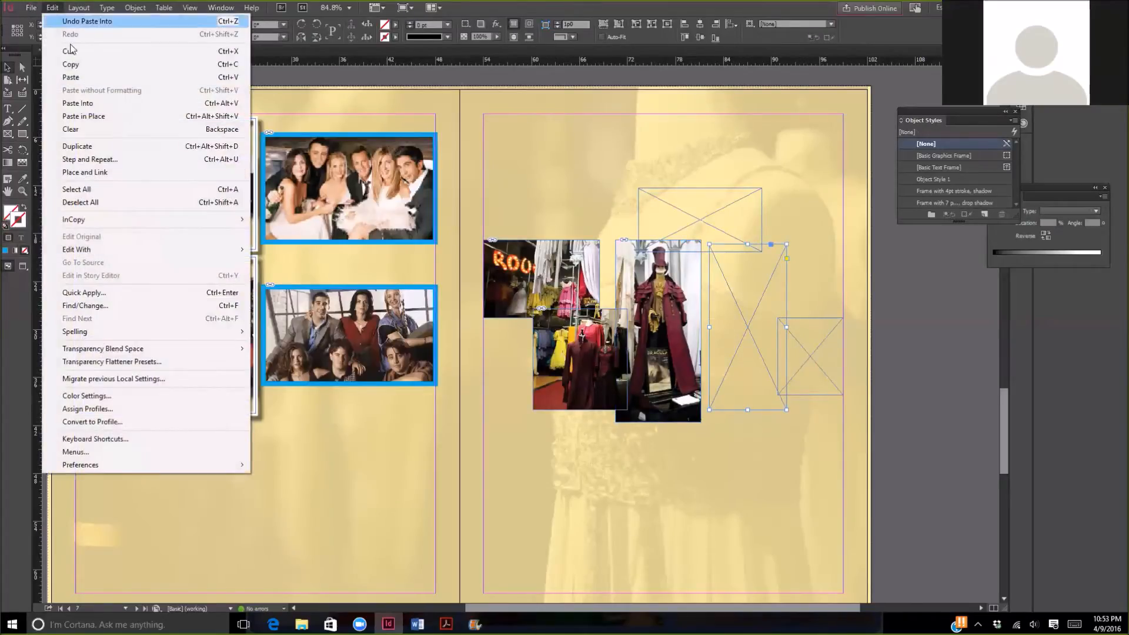
{"action": "left_click", "coordinate": [87, 103]}
{"action": "left_click", "coordinate": [743, 222]}
{"action": "left_click", "coordinate": [52, 8]}
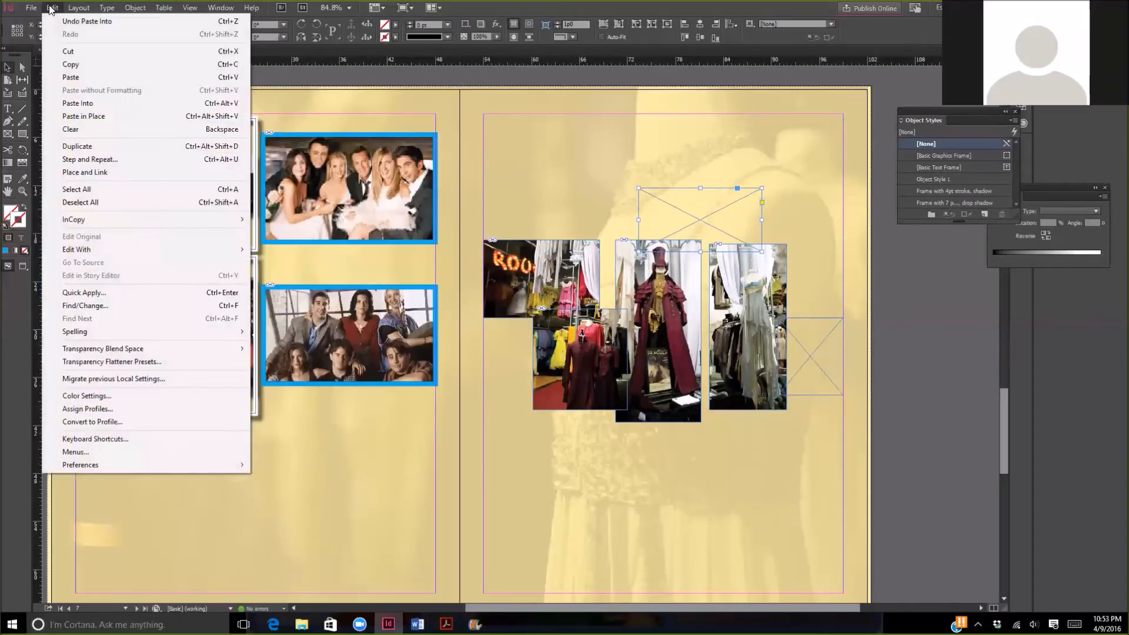
{"action": "left_click", "coordinate": [117, 104]}
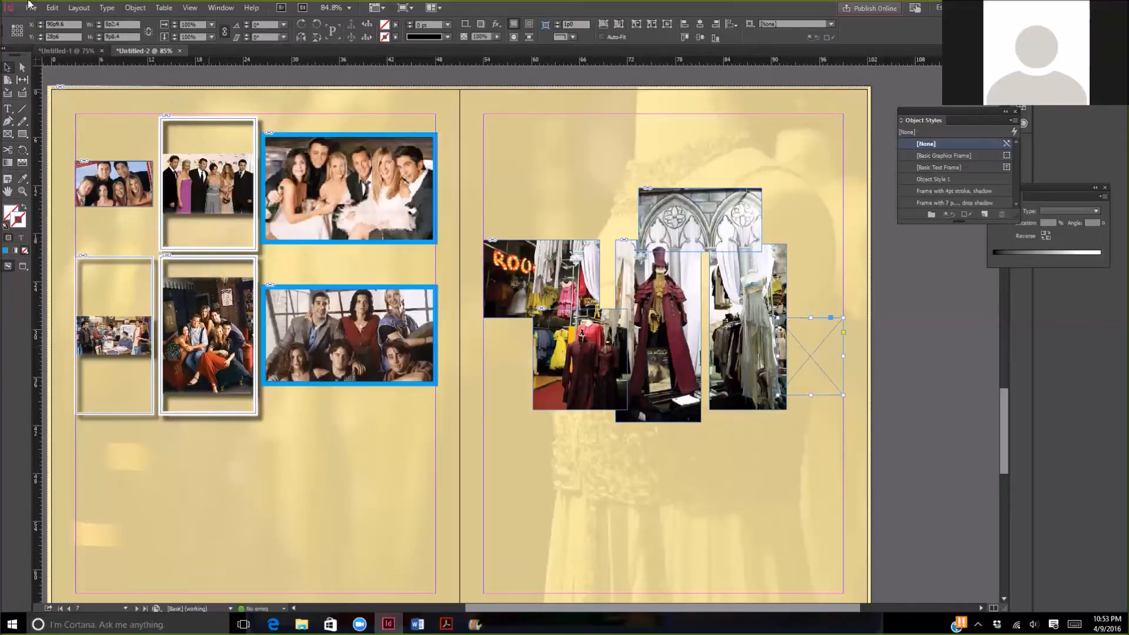
{"action": "left_click", "coordinate": [52, 7]}
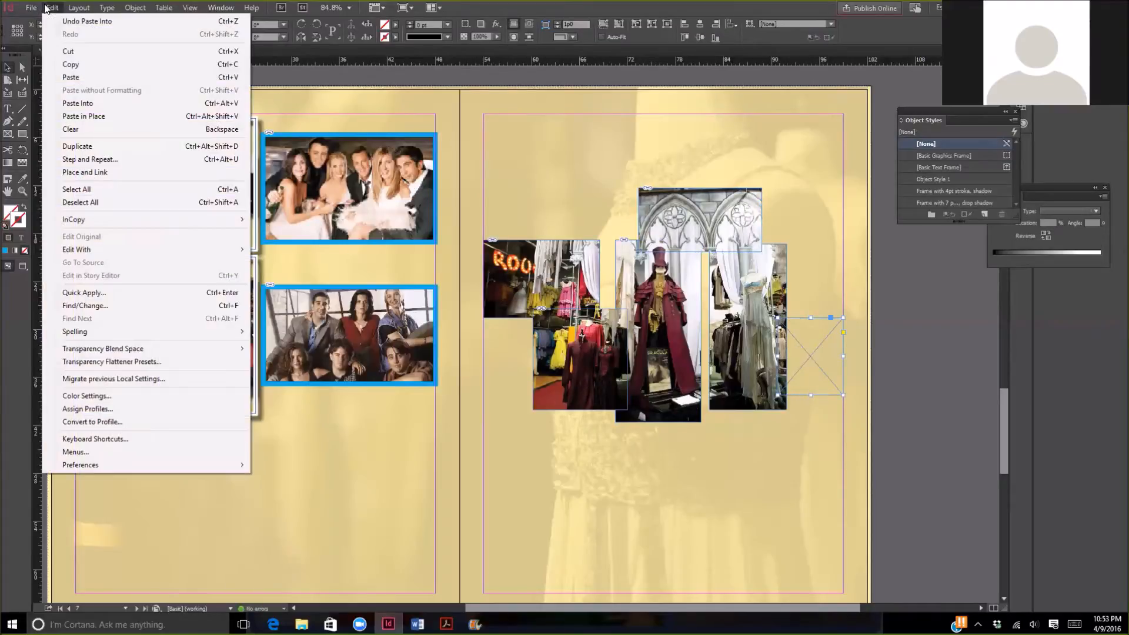
{"action": "left_click", "coordinate": [91, 104]}
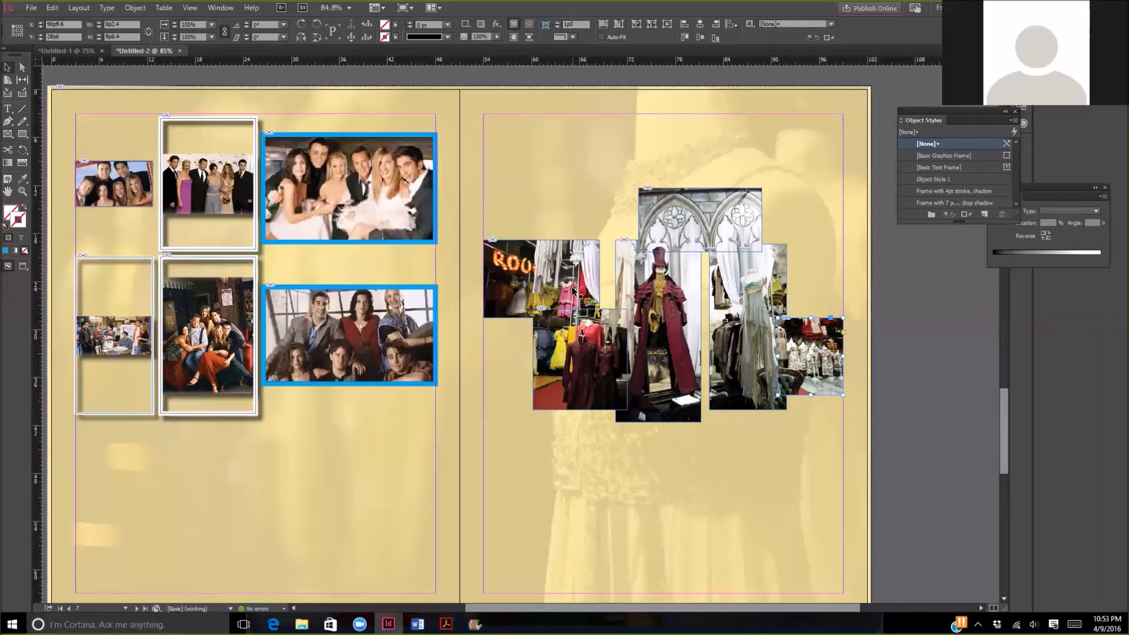
- Apply the "Frame with 4pt stroke, shadow" object style to the two left collage frames and the tall central frame
{"action": "left_click", "coordinate": [544, 270]}
{"action": "left_click", "coordinate": [982, 194]}
{"action": "left_click", "coordinate": [599, 360]}
{"action": "left_click", "coordinate": [978, 193]}
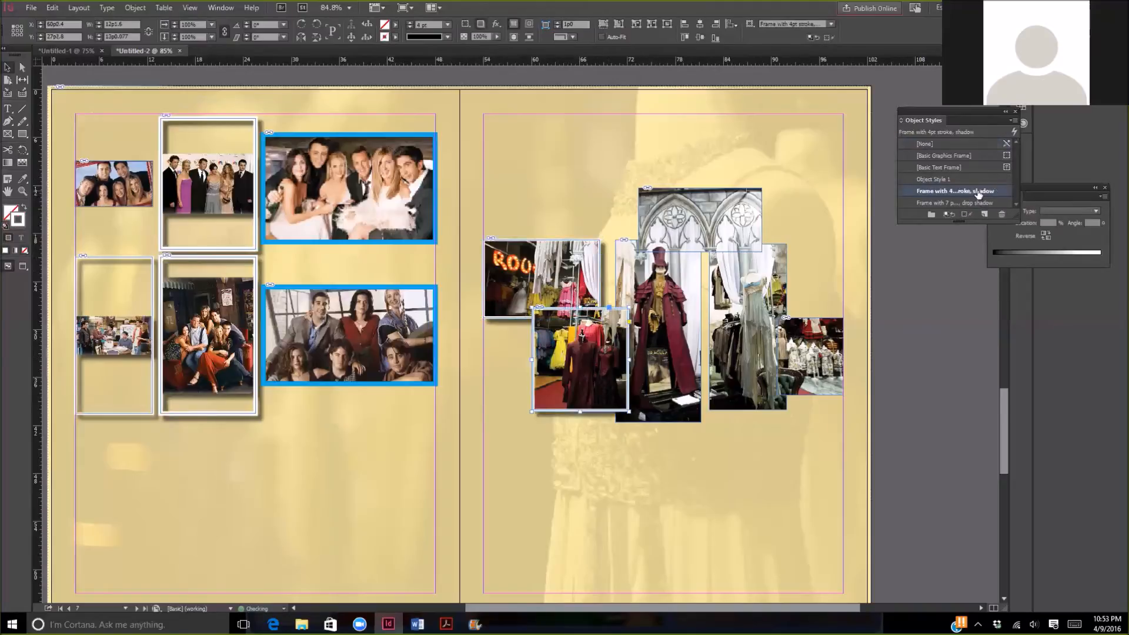
{"action": "left_click", "coordinate": [660, 318]}
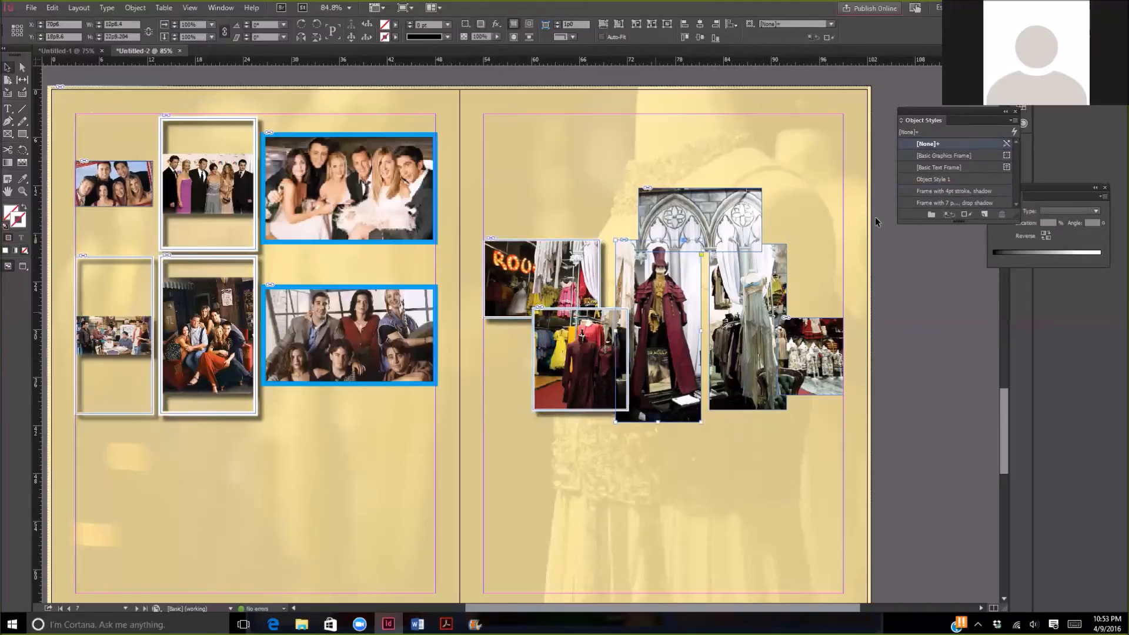
{"action": "left_click", "coordinate": [939, 190]}
{"action": "left_click", "coordinate": [782, 478]}
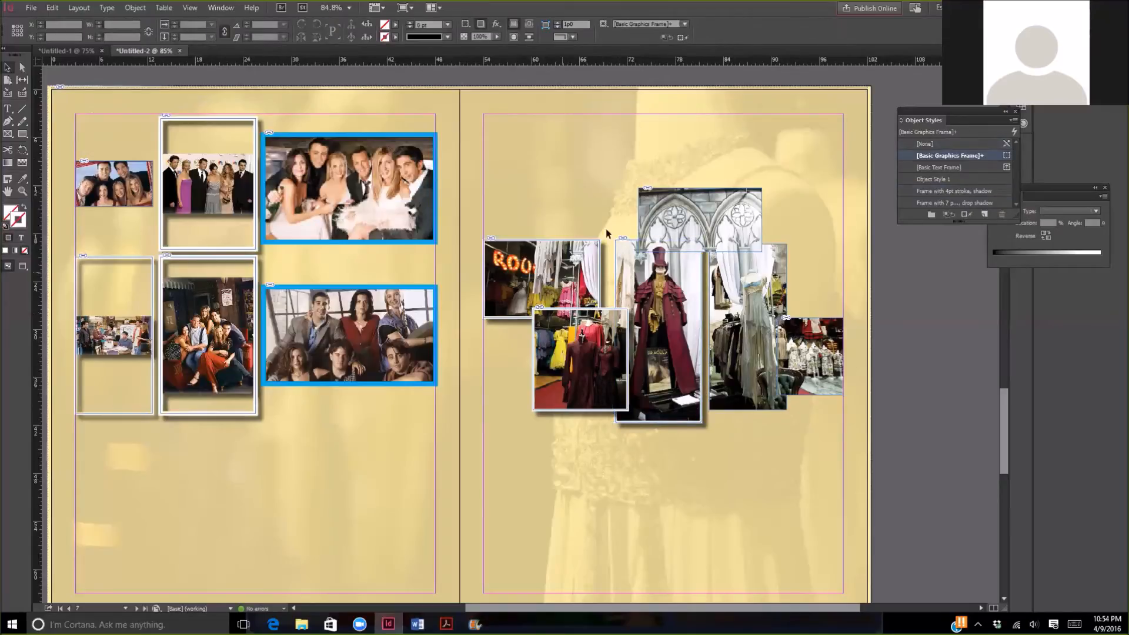
{"action": "left_click", "coordinate": [670, 230]}
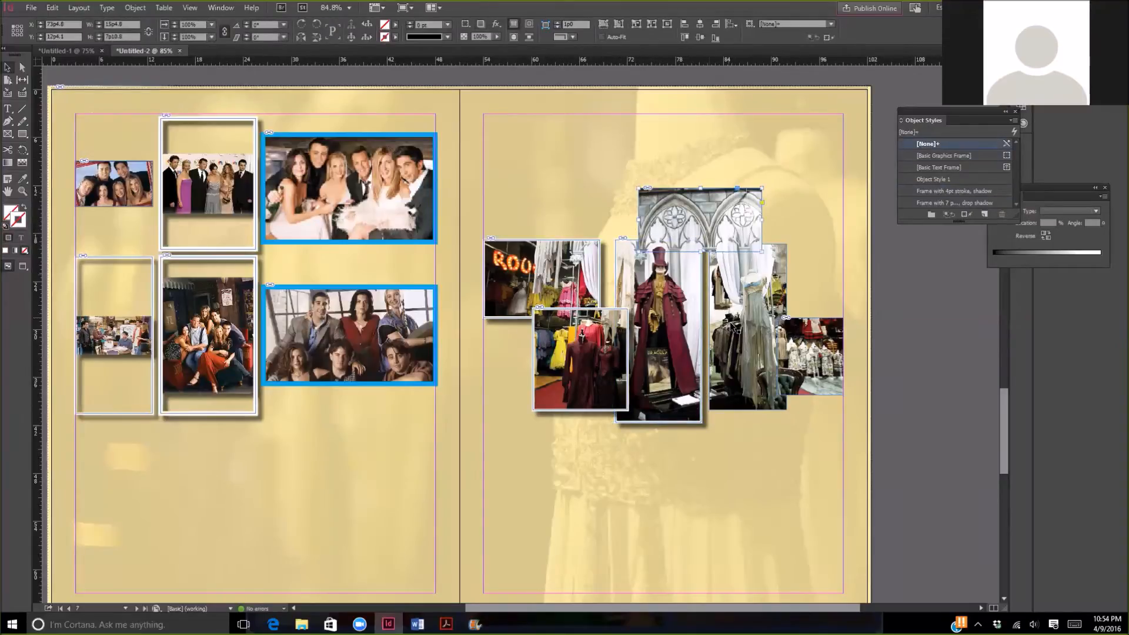
{"action": "left_click", "coordinate": [719, 269]}
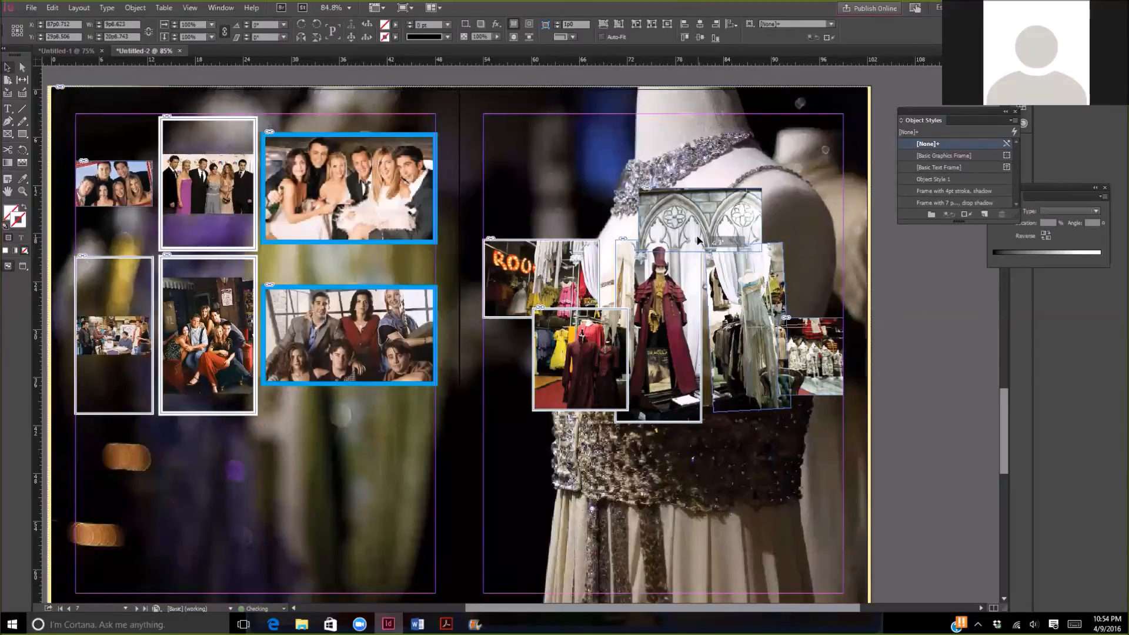
{"action": "left_click_drag", "start_coordinate": [705, 240], "coordinate": [690, 255]}
{"action": "left_click", "coordinate": [615, 355]}
{"action": "left_click_drag", "start_coordinate": [641, 321], "coordinate": [647, 341]}
{"action": "left_click", "coordinate": [585, 476]}
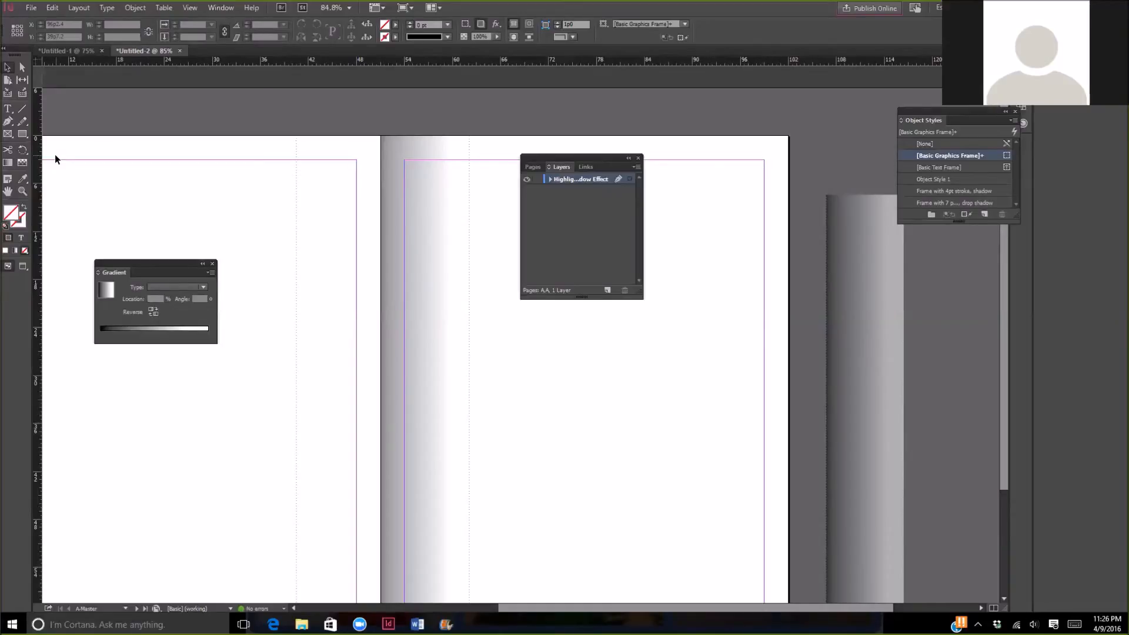
- Start a PDF export with the [High Quality Print] preset, saving as Untitled-2 in the Exercise 18 folder
{"action": "left_click", "coordinate": [30, 8]}
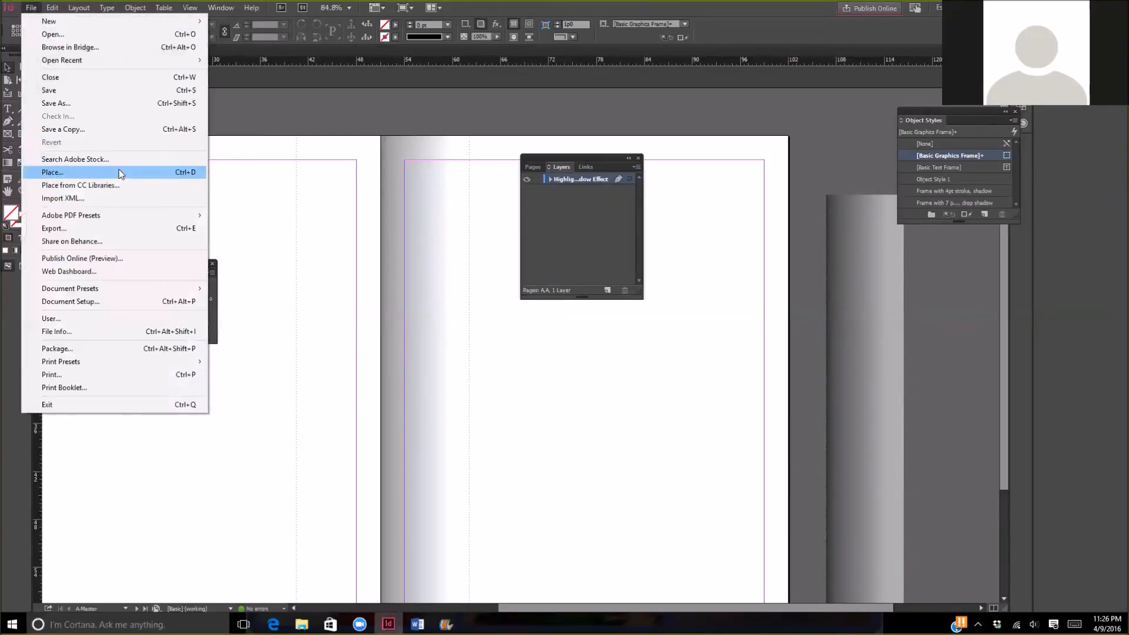
{"action": "mouse_move", "coordinate": [112, 218]}
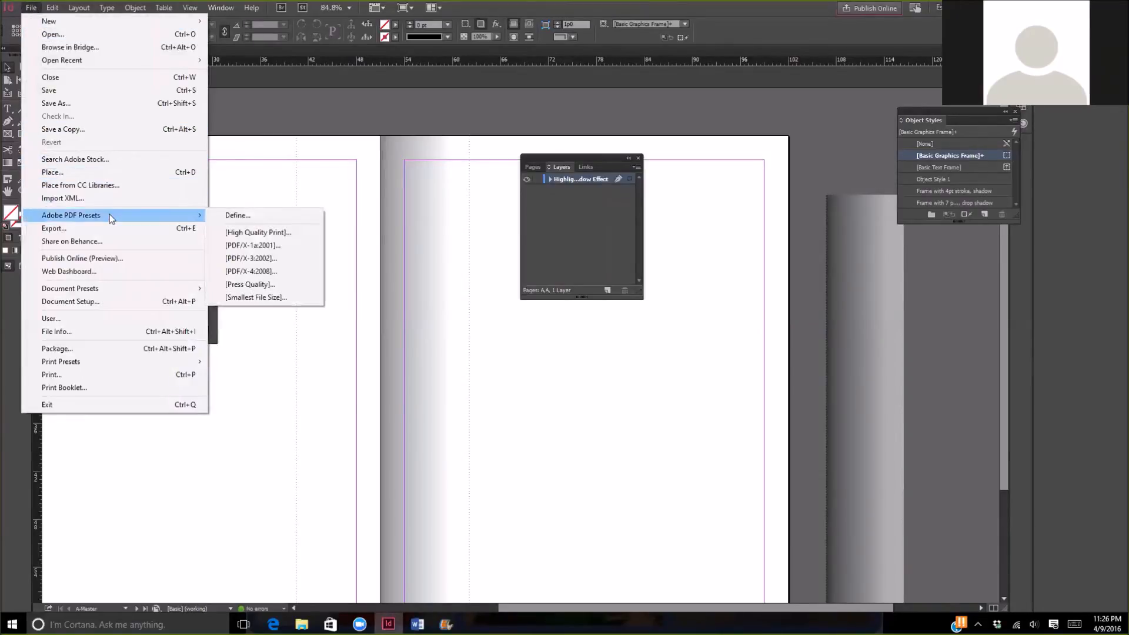
{"action": "left_click", "coordinate": [292, 234]}
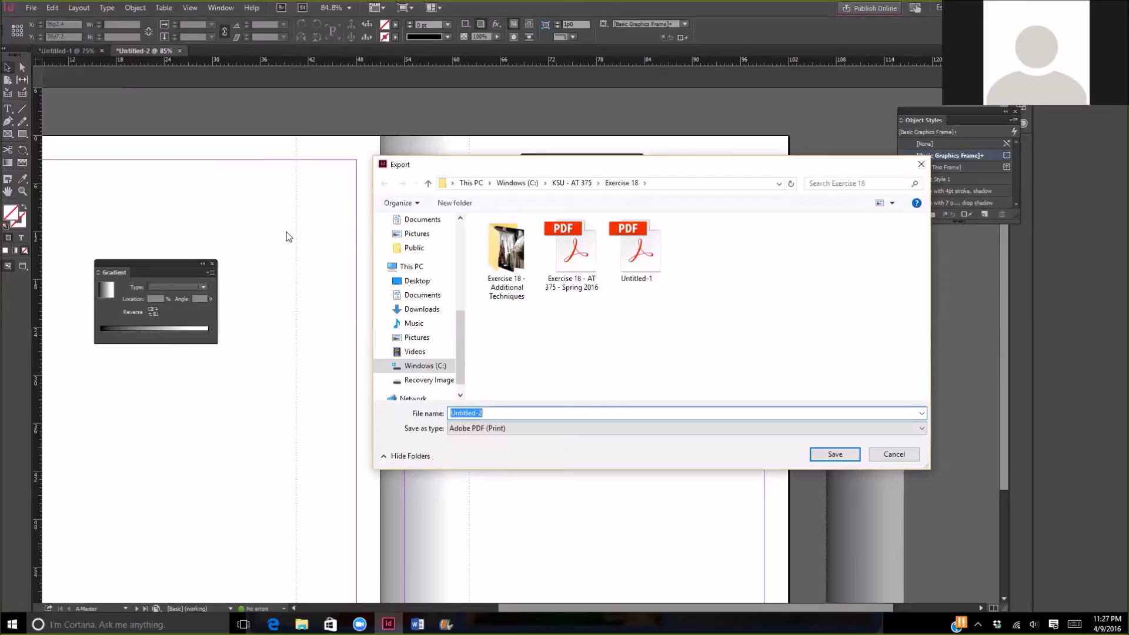
{"action": "left_click", "coordinate": [849, 455]}
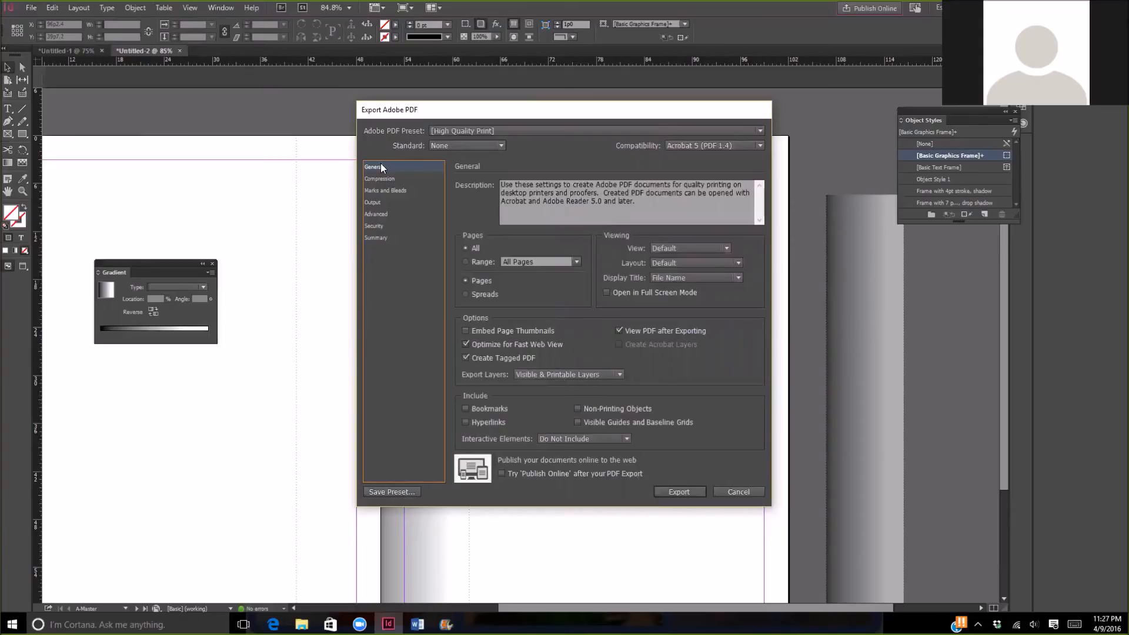
- Examine the PDF export settings for compression, marks and bleeds, output, advanced, security and the summary
{"action": "left_click", "coordinate": [392, 182]}
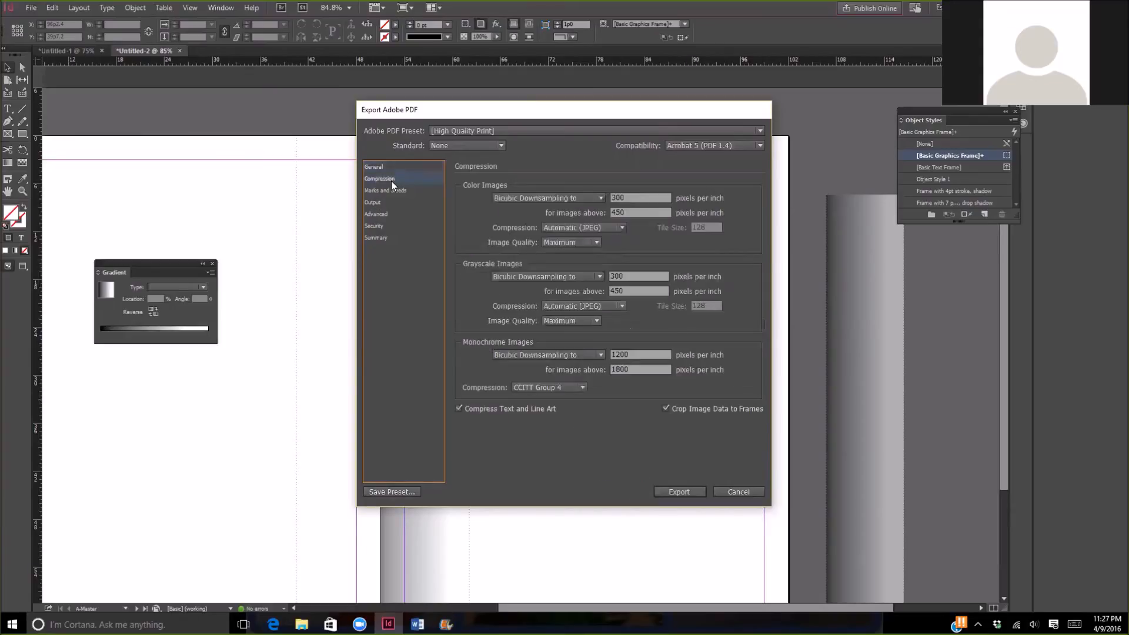
{"action": "left_click", "coordinate": [394, 190]}
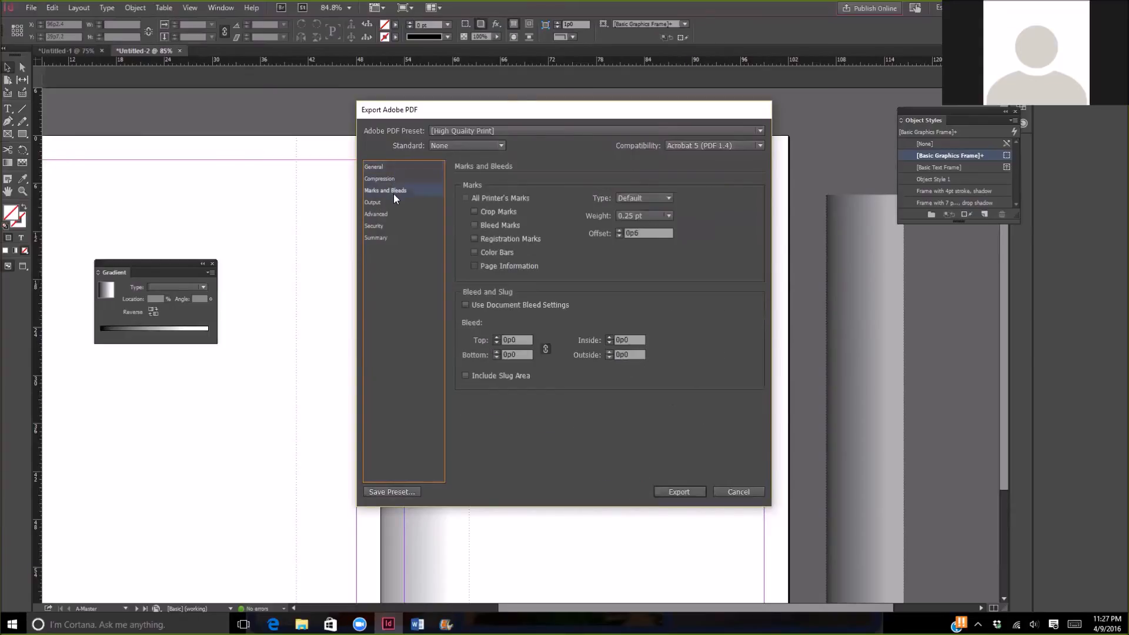
{"action": "left_click", "coordinate": [391, 203]}
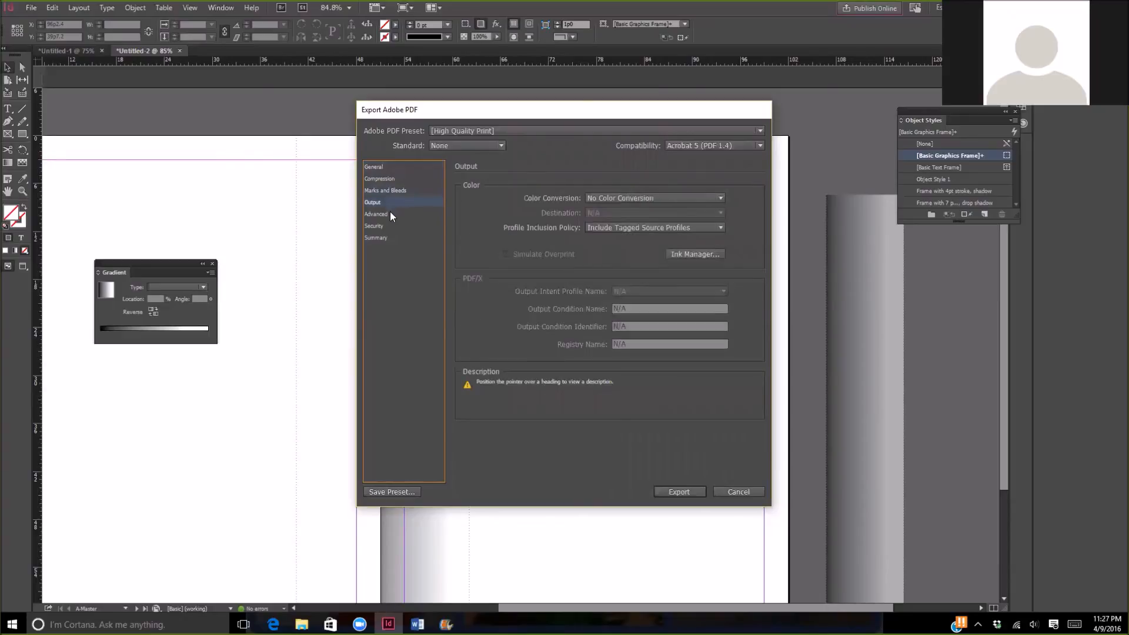
{"action": "left_click", "coordinate": [390, 211]}
{"action": "left_click", "coordinate": [385, 225]}
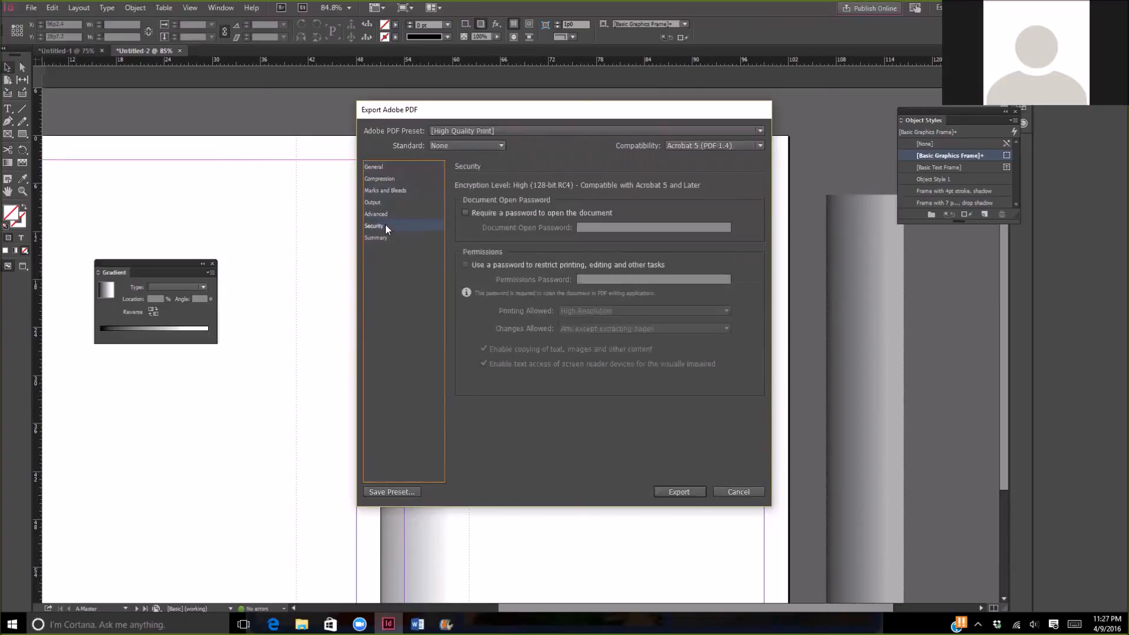
{"action": "left_click", "coordinate": [383, 238]}
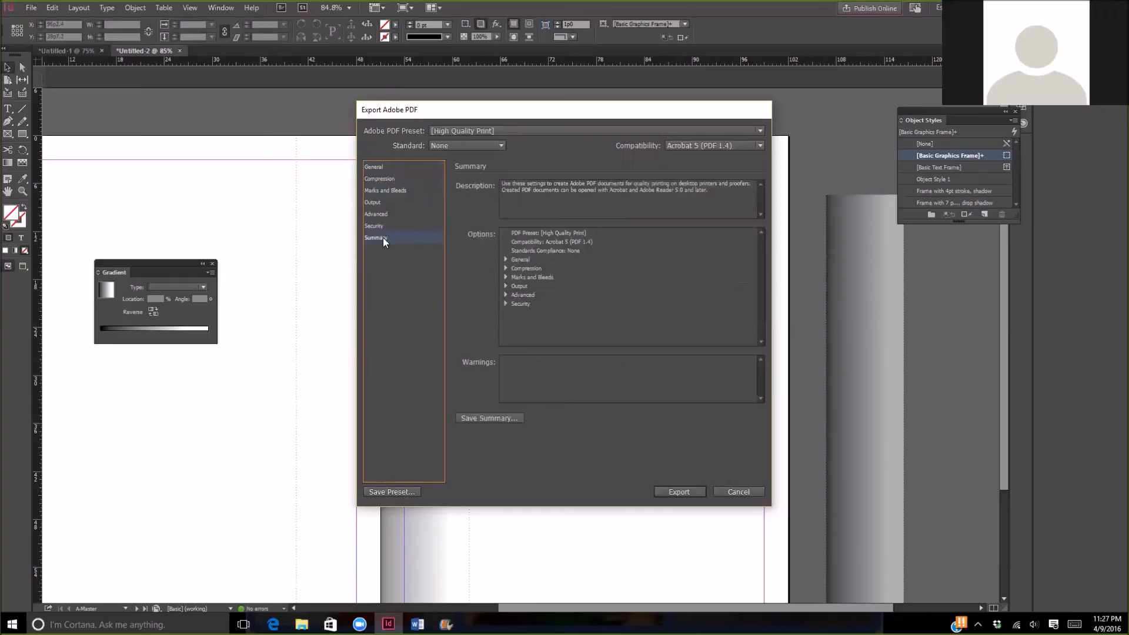
{"action": "left_click", "coordinate": [374, 167]}
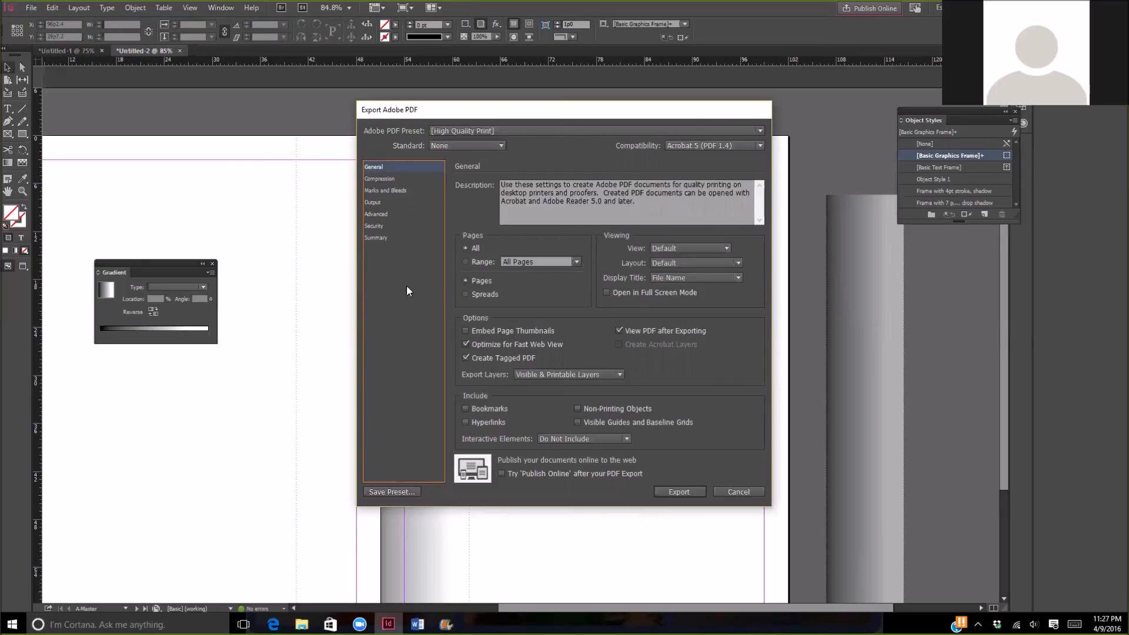
{"action": "left_click", "coordinate": [374, 226]}
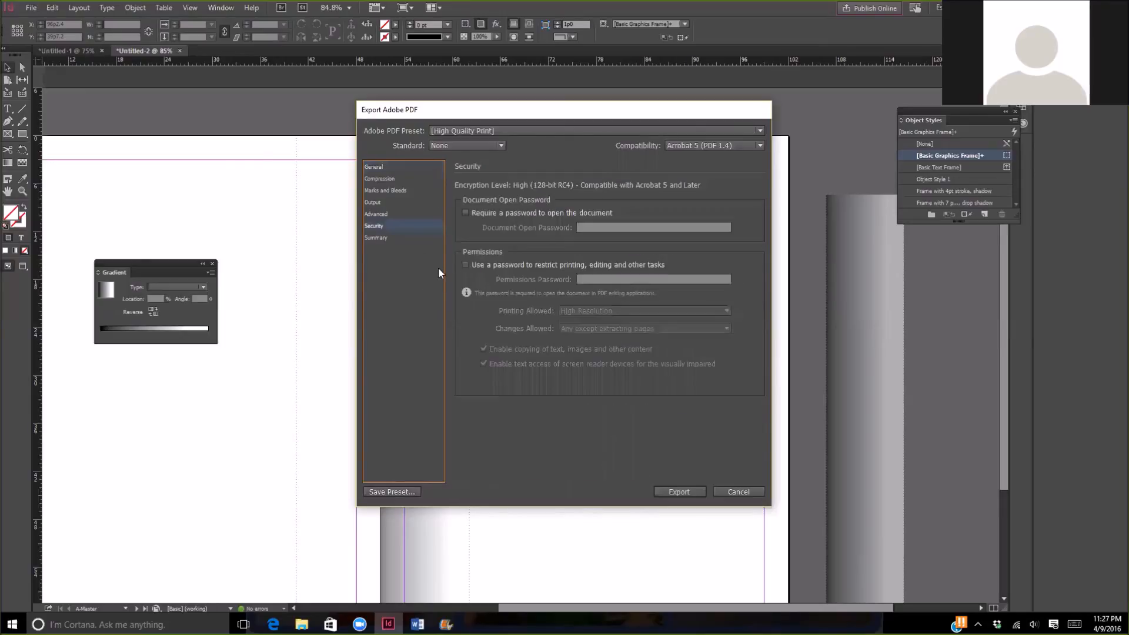
- Set the general PDF settings to export as spreads and run the export
{"action": "left_click", "coordinate": [382, 171]}
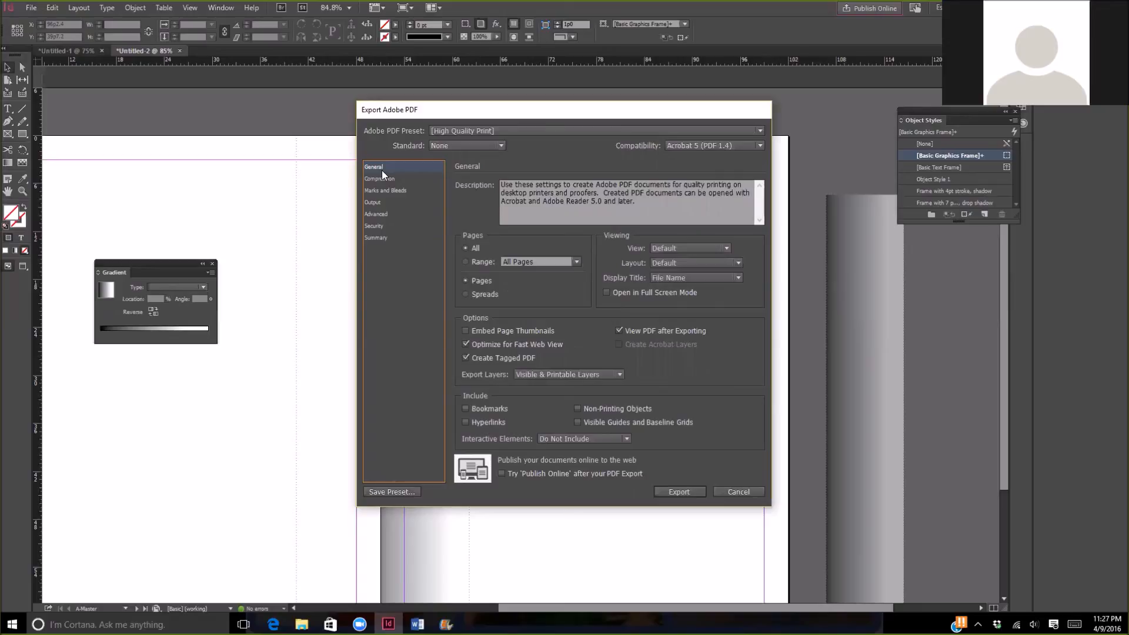
{"action": "left_click", "coordinate": [464, 294]}
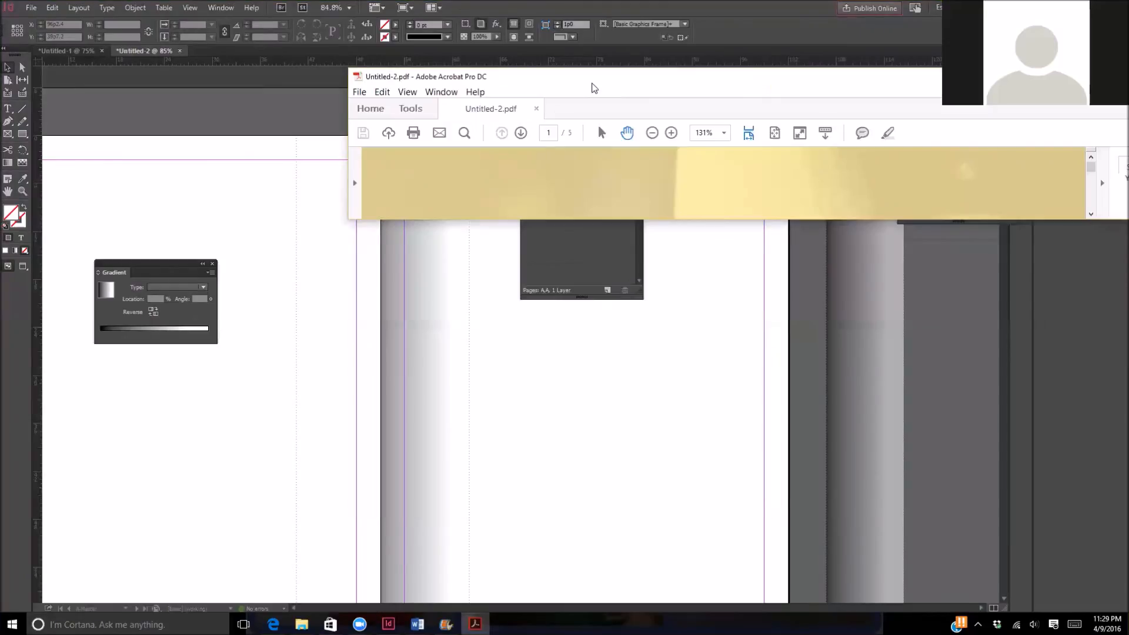
- Maximize the exported Untitled-2.pdf in Adobe Acrobat and examine the tutorial topic list on its first page
{"action": "left_click_drag", "start_coordinate": [592, 84], "coordinate": [358, 75]}
{"action": "left_click", "coordinate": [971, 67]}
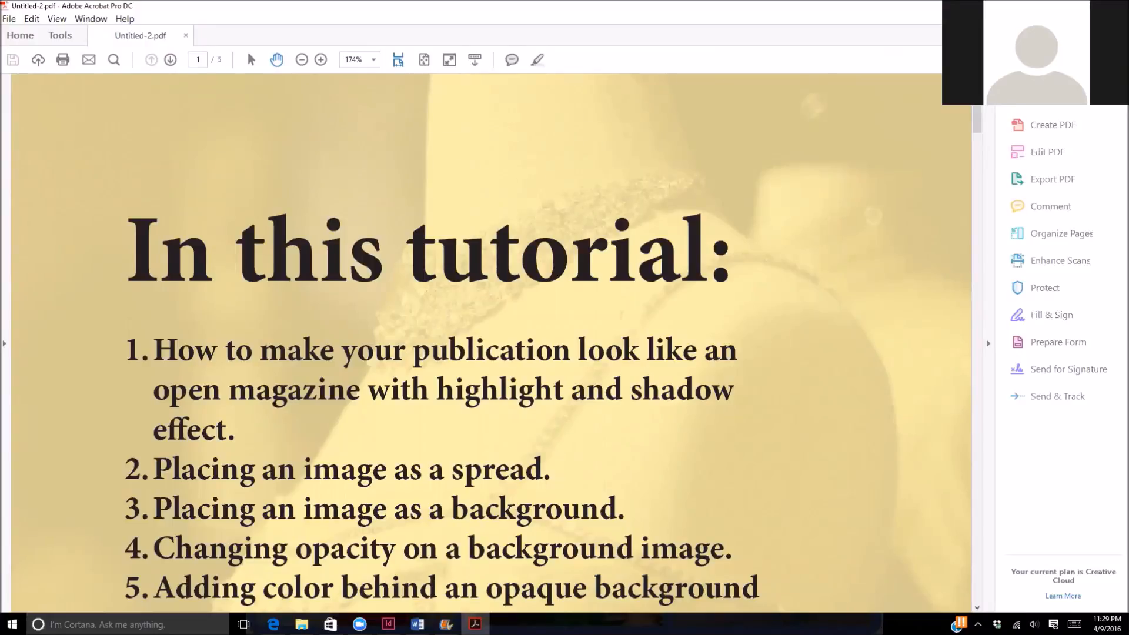
{"action": "scroll", "coordinate": [726, 239], "scroll_direction": "down", "scroll_amount": 1}
{"action": "scroll", "coordinate": [726, 240], "scroll_direction": "down", "scroll_amount": 2}
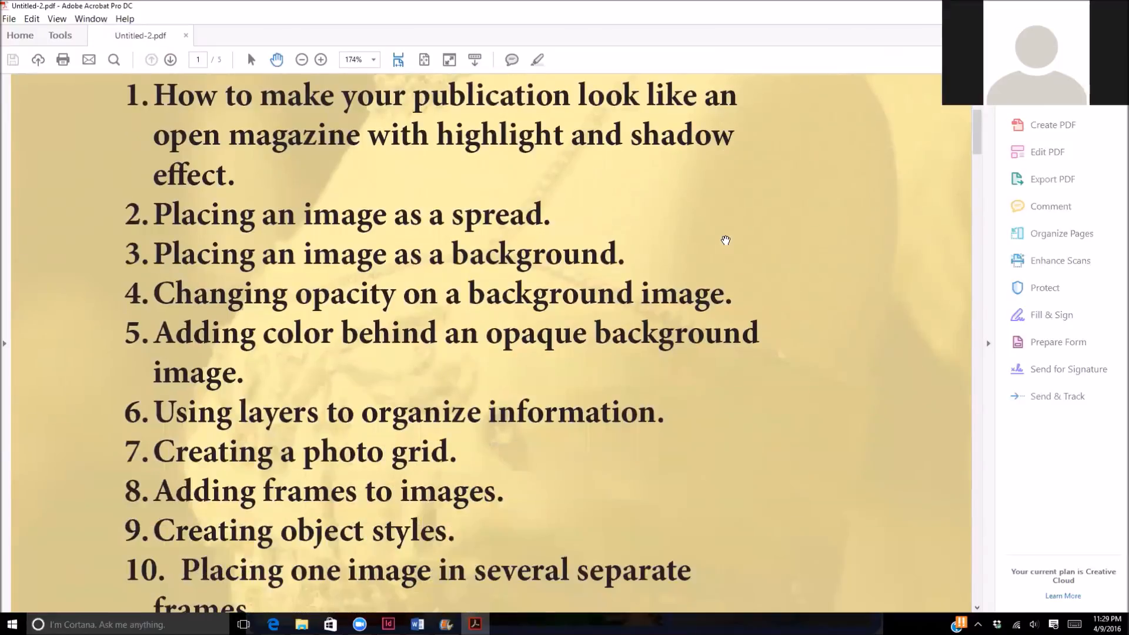
{"action": "scroll", "coordinate": [725, 240], "scroll_direction": "down", "scroll_amount": 2}
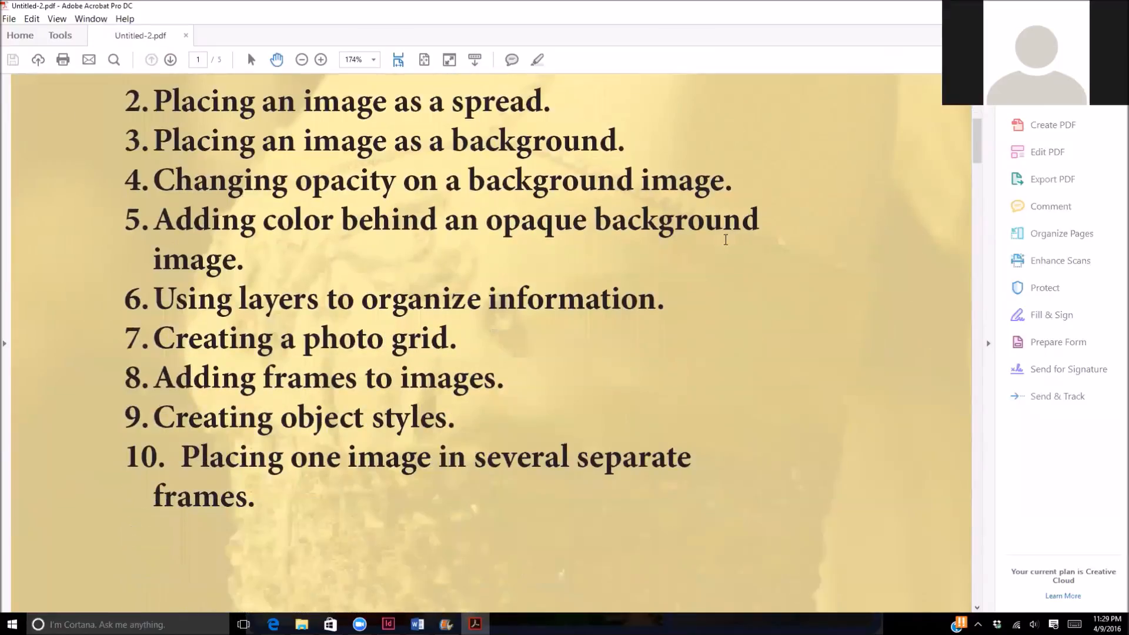